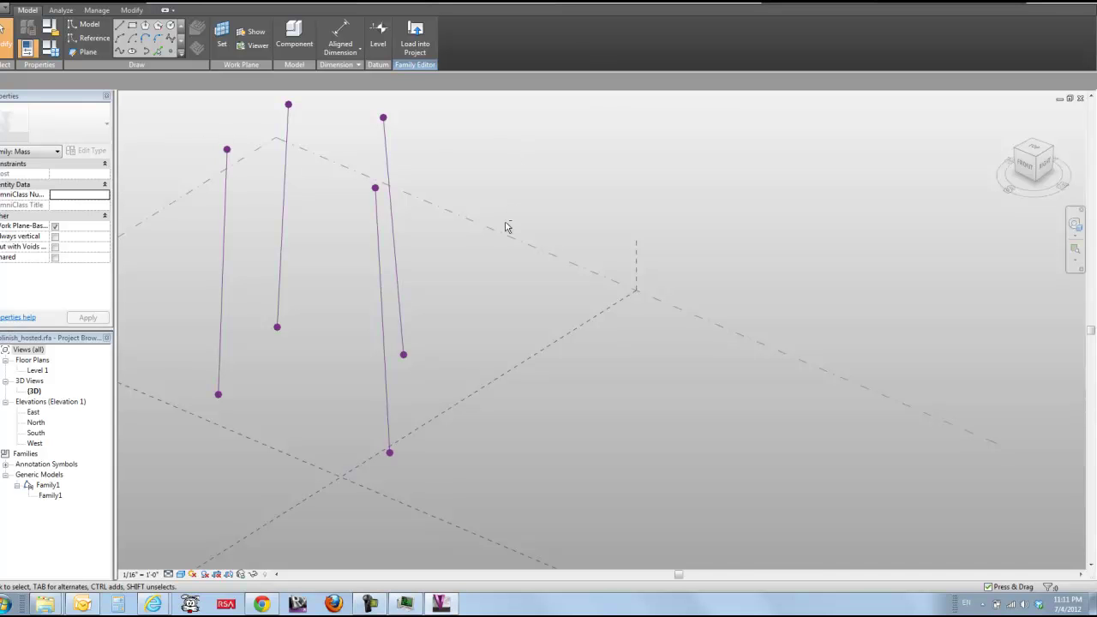
Step: Draw a first spline on Level 1 through a start, a control point and an end point
{"action": "mouse_move", "coordinate": [509, 270]}
{"action": "middle_mouse_down", "text": "shift"}
{"action": "mouse_move", "coordinate": [492, 308]}
{"action": "mouse_move", "coordinate": [526, 277]}
{"action": "mouse_move", "coordinate": [519, 271]}
{"action": "middle_mouse_up", "text": "shift"}
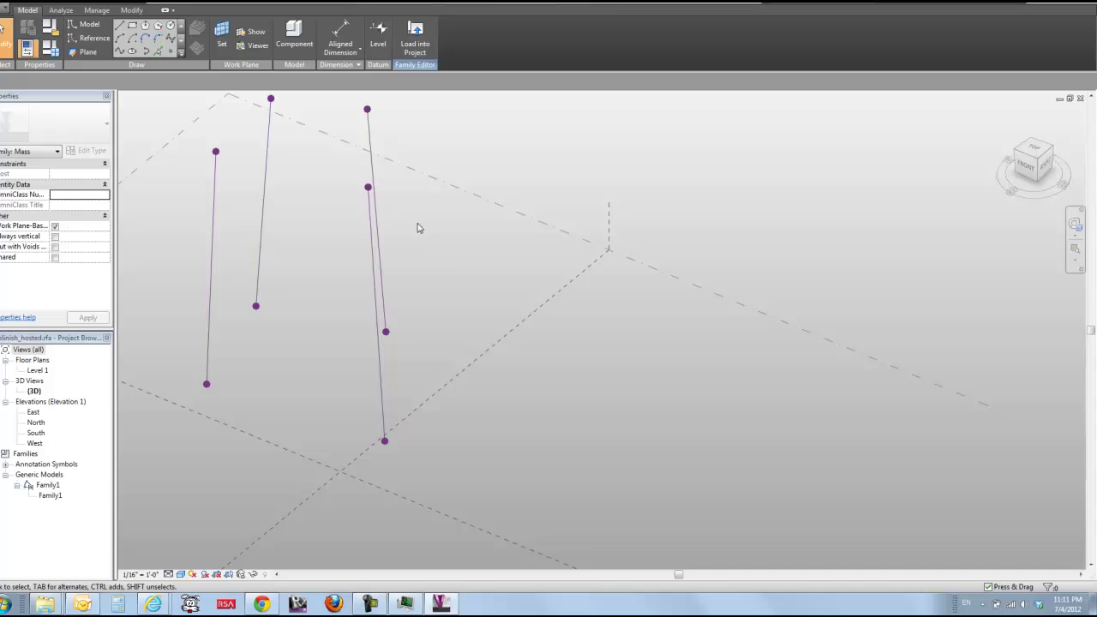
{"action": "left_click", "coordinate": [171, 41]}
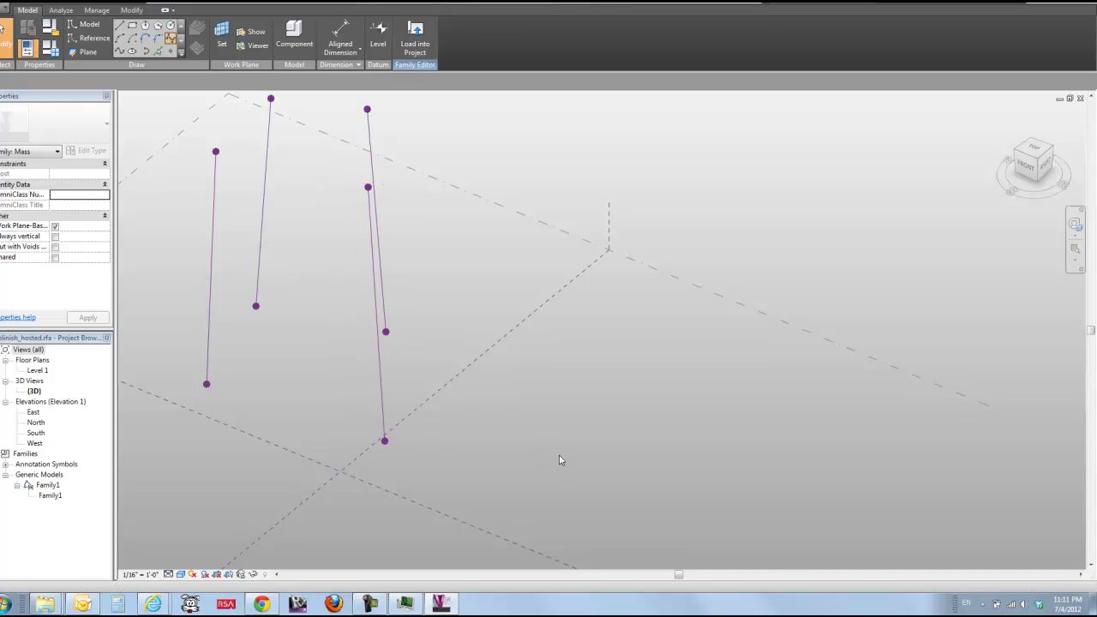
{"action": "left_click", "coordinate": [453, 434]}
{"action": "left_click", "coordinate": [651, 412]}
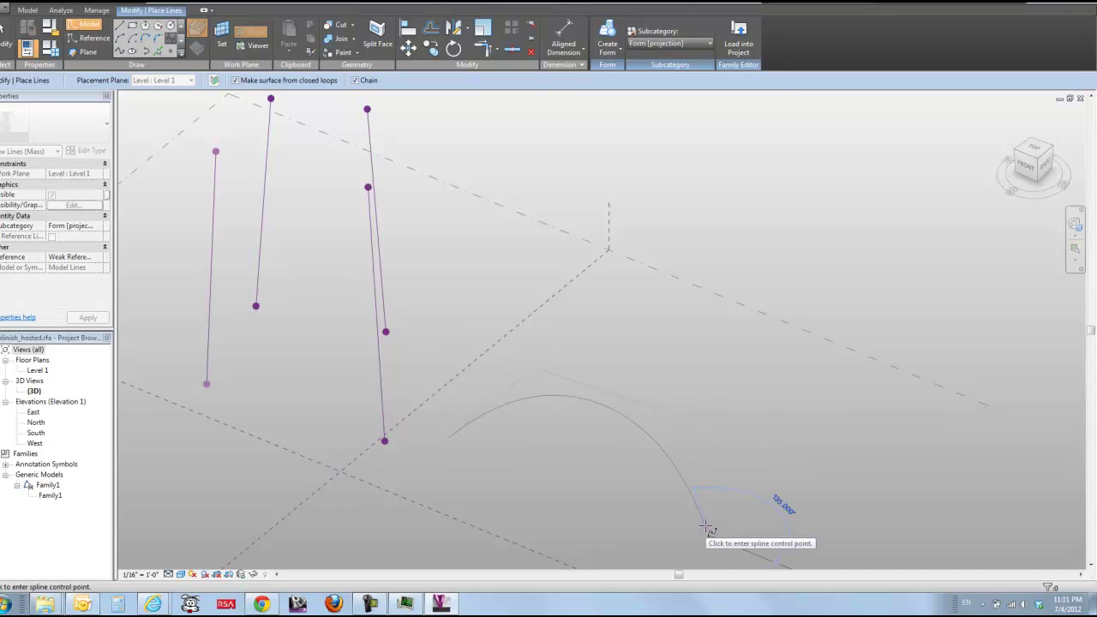
{"action": "left_click", "coordinate": [706, 525]}
{"action": "key", "text": "Escape"}
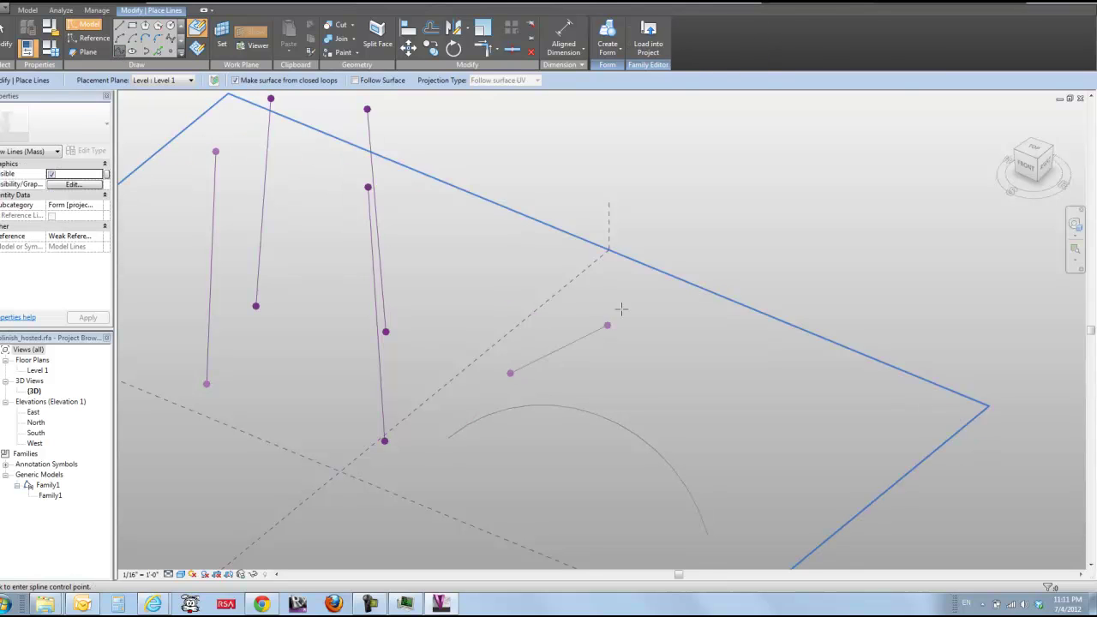
Step: Draw a second spline beside it, then orbit and check the level plane
{"action": "left_click", "coordinate": [755, 364]}
{"action": "left_click", "coordinate": [754, 466]}
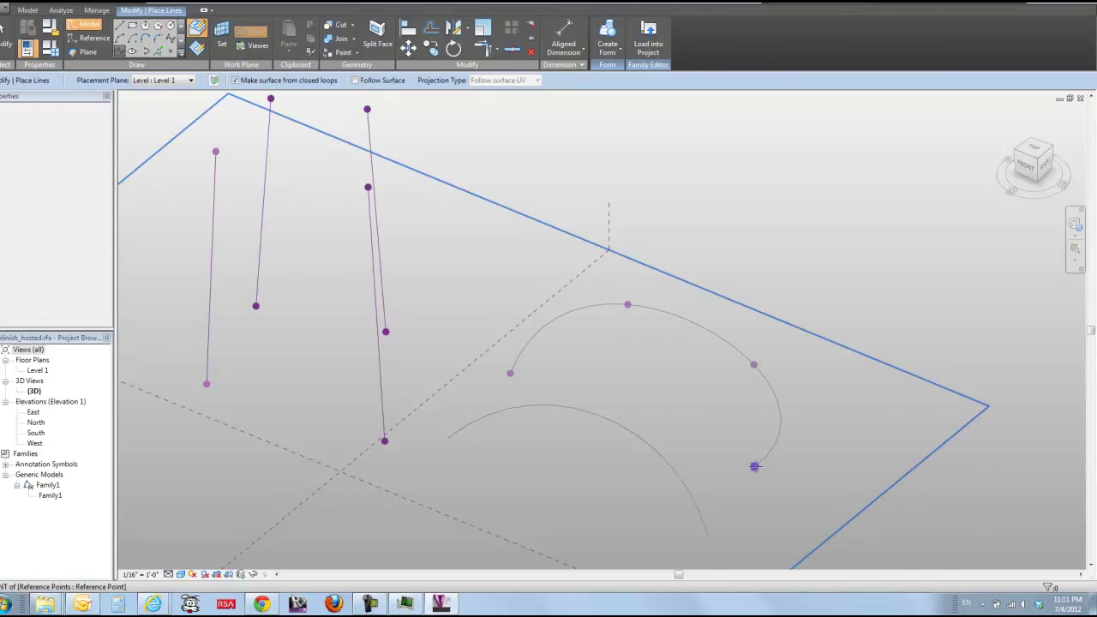
{"action": "key", "text": "Escape"}
{"action": "key", "text": "Escape"}
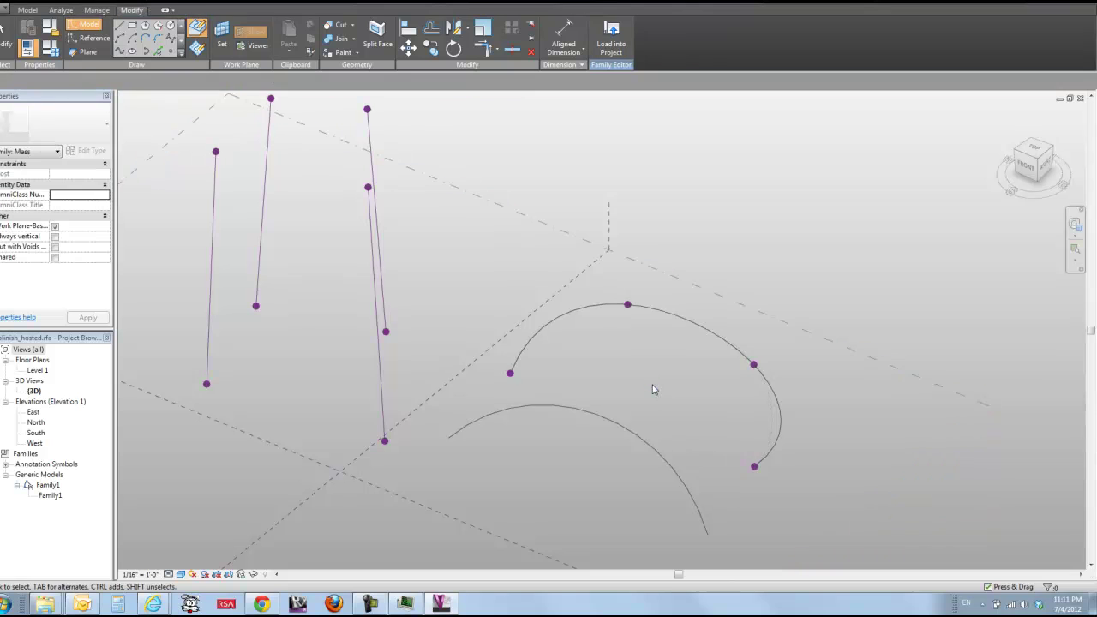
{"action": "middle_click_drag", "start_coordinate": [653, 385], "coordinate": [569, 424], "text": "shift"}
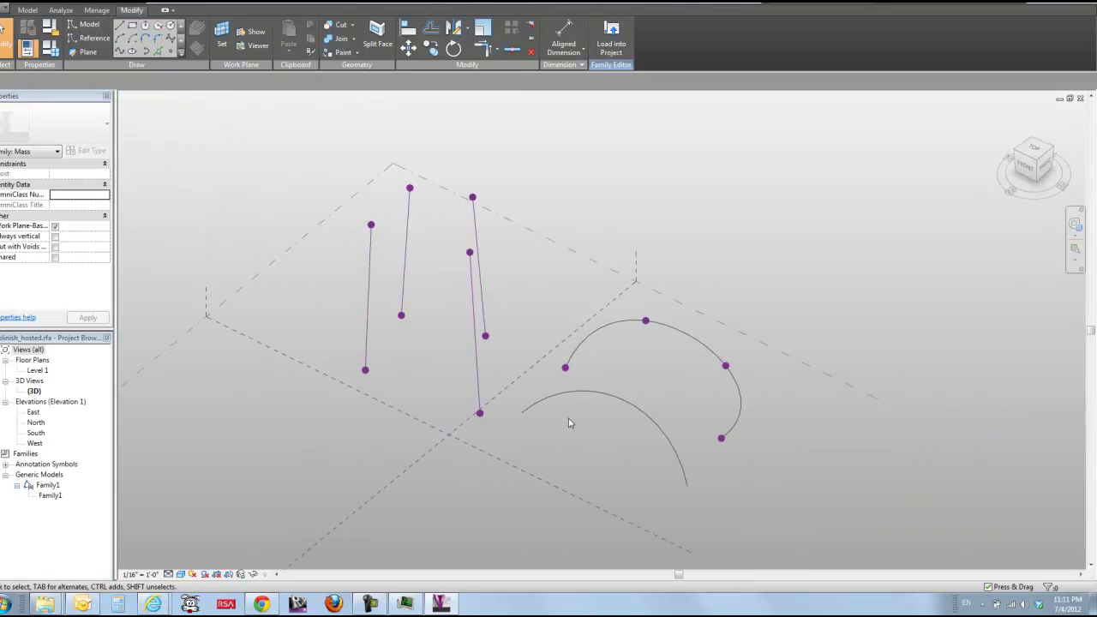
{"action": "scroll", "coordinate": [414, 392], "scroll_direction": "up", "scroll_amount": 2}
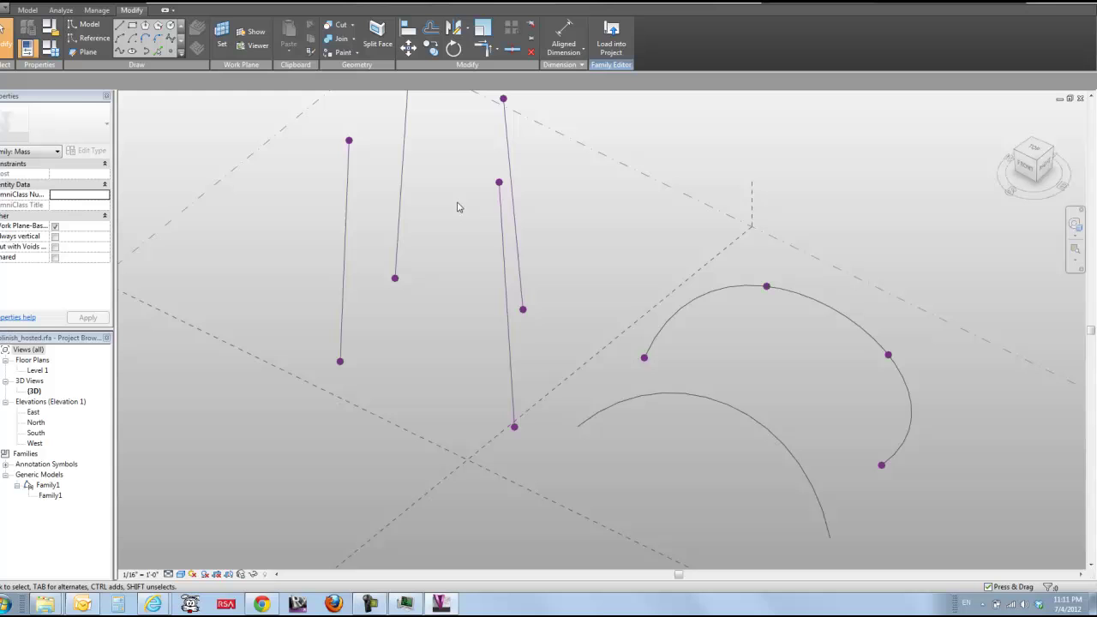
{"action": "left_click", "coordinate": [243, 284]}
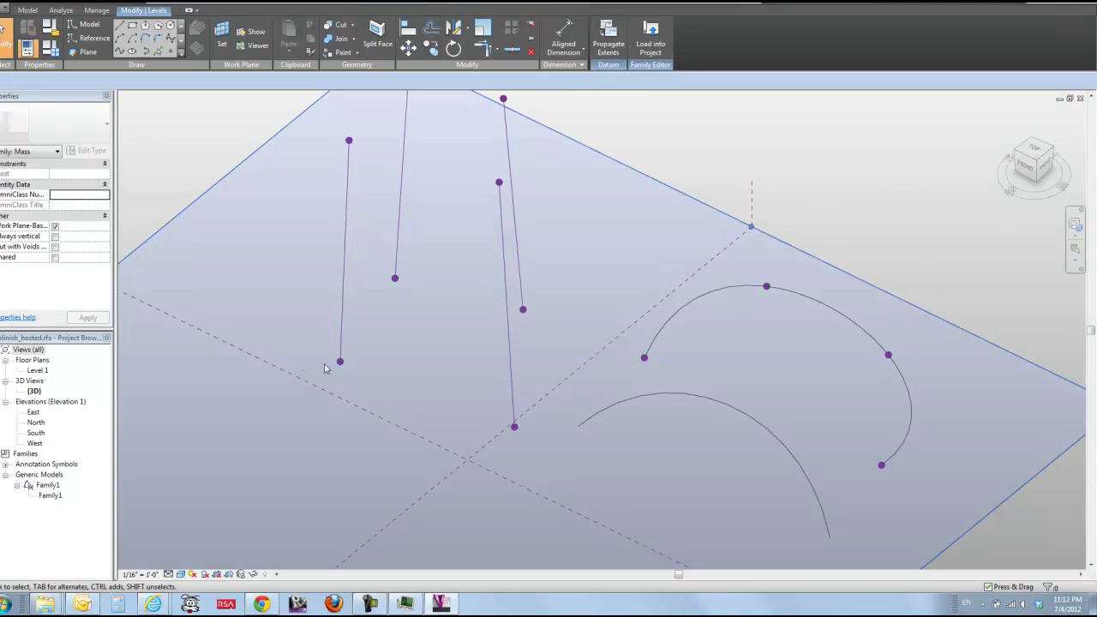
{"action": "left_click", "coordinate": [365, 258]}
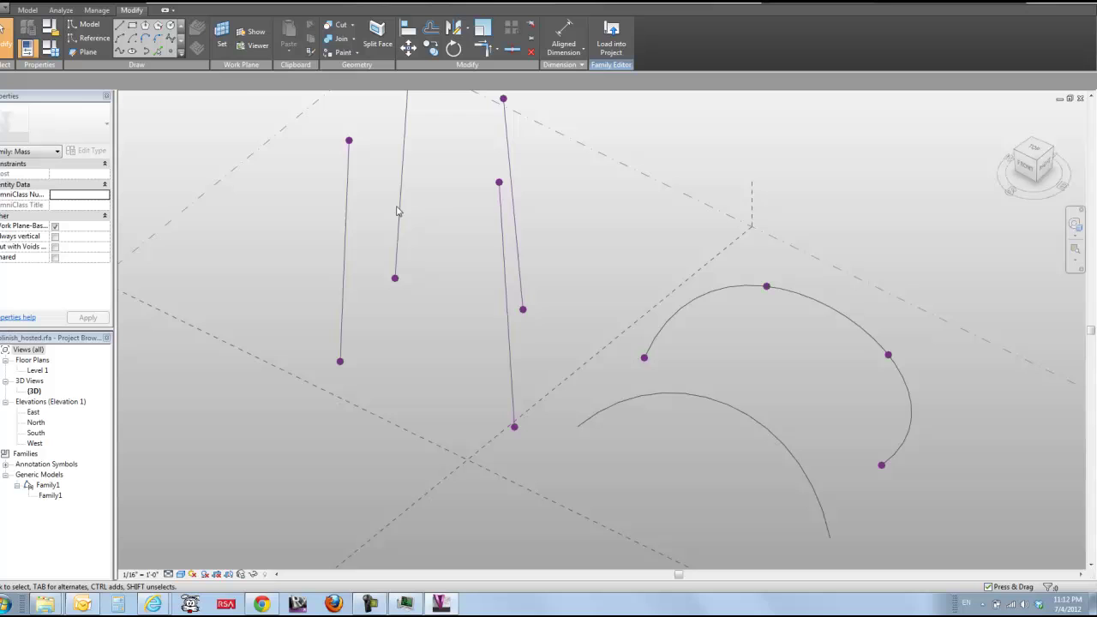
Step: Draw a curve through the bottom ends of the four reference lines, starting at the leftmost
{"action": "left_click", "coordinate": [172, 40]}
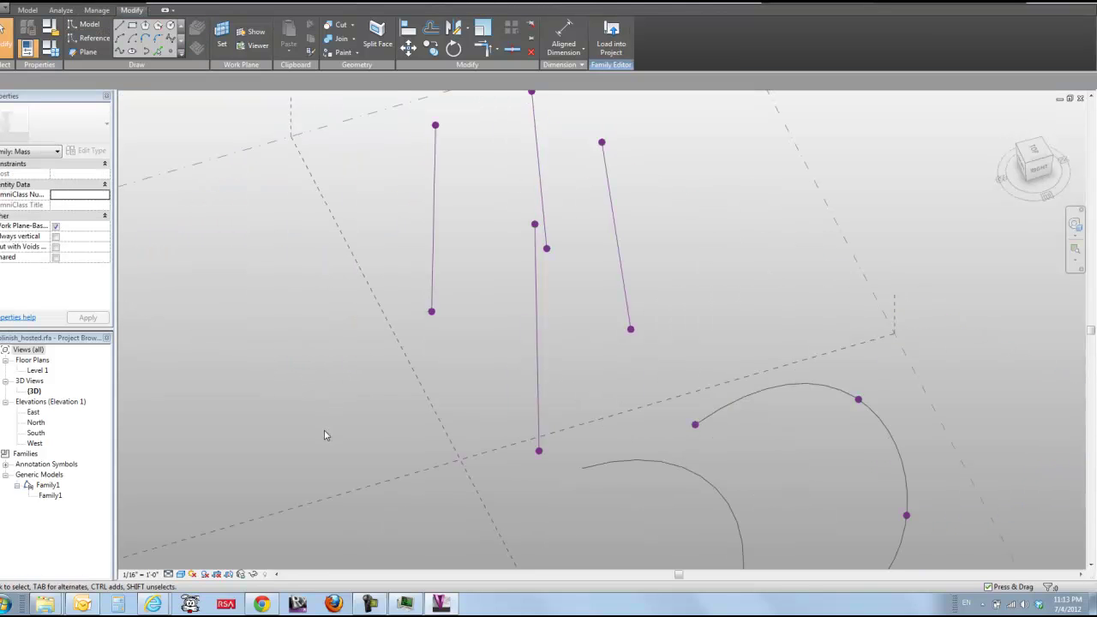
{"action": "middle_click_drag", "start_coordinate": [394, 436], "coordinate": [360, 283], "text": "shift"}
{"action": "left_click", "coordinate": [172, 43]}
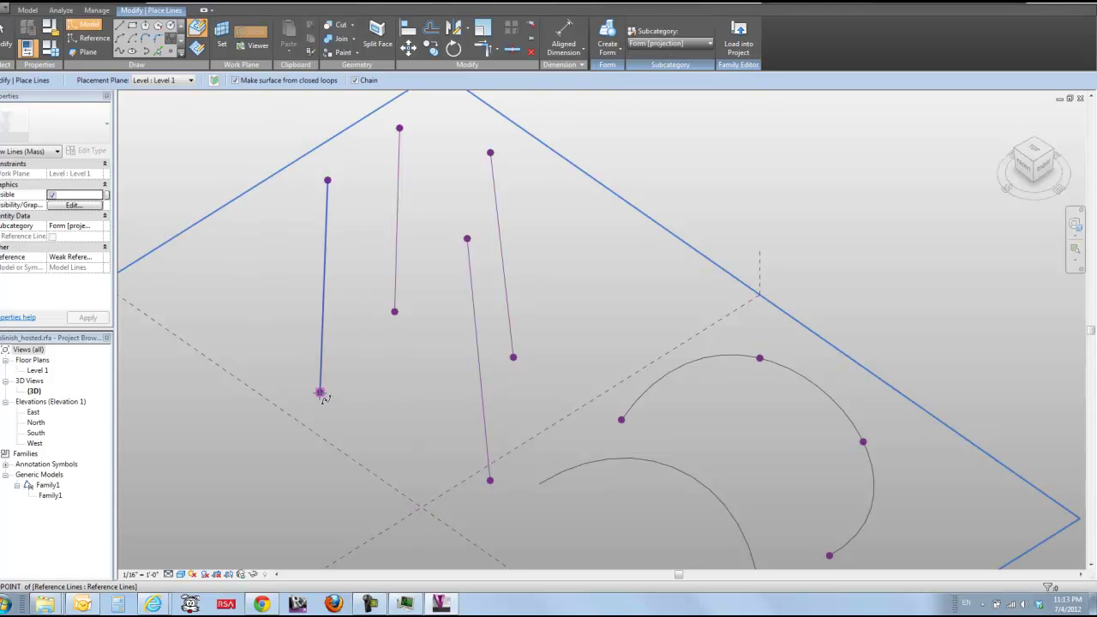
{"action": "left_click", "coordinate": [320, 393]}
{"action": "left_click", "coordinate": [395, 312]}
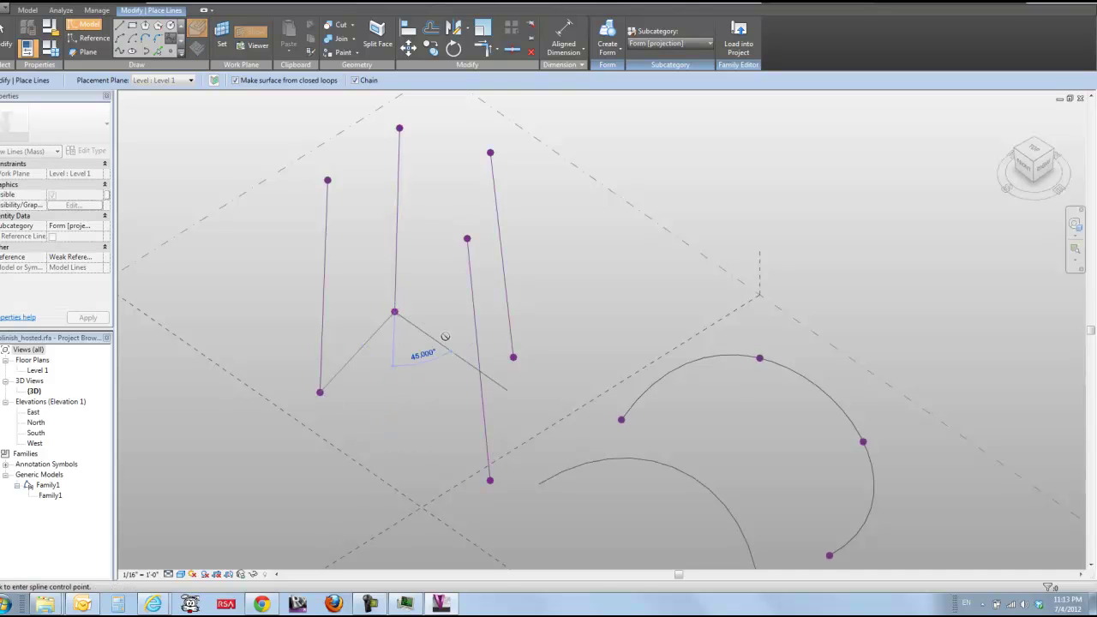
{"action": "left_click", "coordinate": [515, 358]}
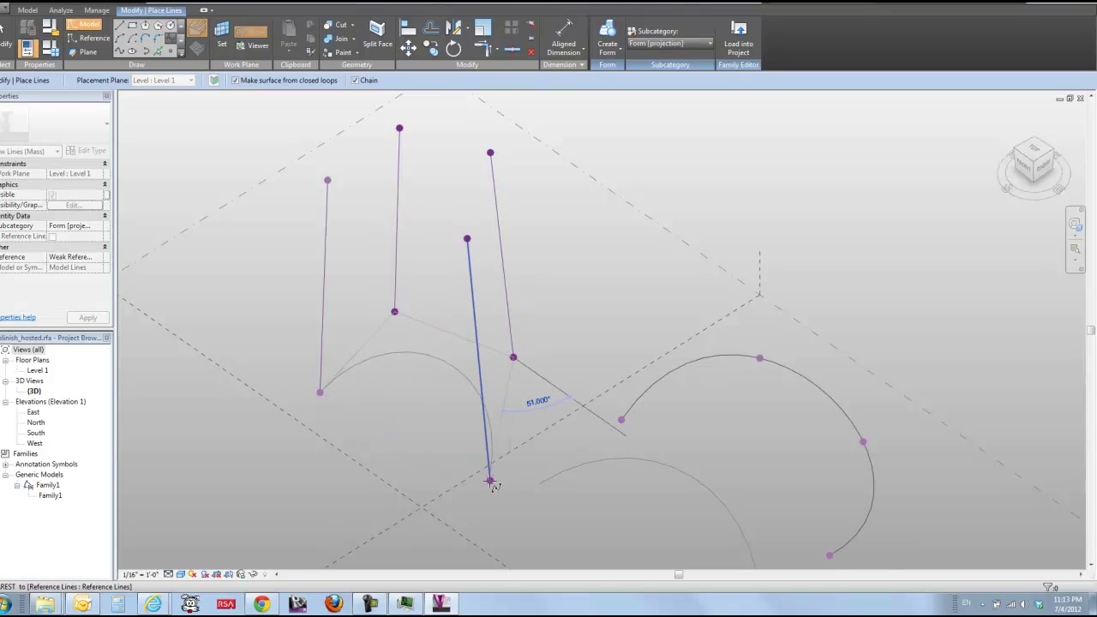
{"action": "left_click", "coordinate": [491, 481]}
{"action": "key", "text": "Escape"}
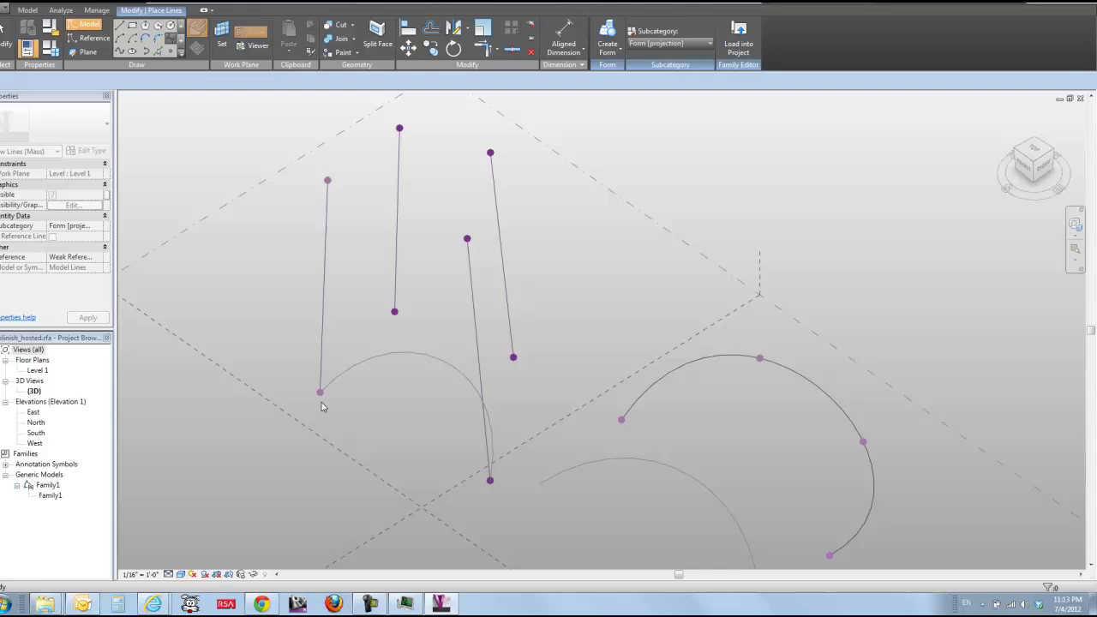
{"action": "key", "text": "Escape"}
Step: Window-select the reference point at the curve's end, orbit to inspect it, then deselect
{"action": "mouse_move", "coordinate": [529, 434]}
{"action": "middle_mouse_down", "text": "shift"}
{"action": "mouse_move", "coordinate": [397, 416]}
{"action": "mouse_move", "coordinate": [517, 387]}
{"action": "mouse_move", "coordinate": [548, 439]}
{"action": "middle_mouse_up", "text": "shift"}
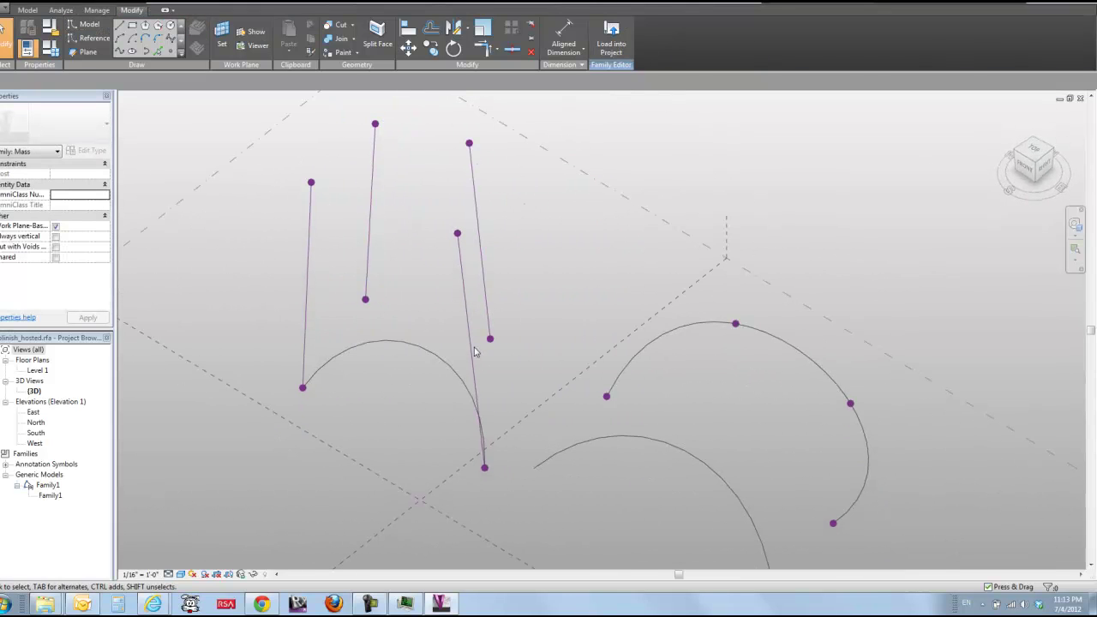
{"action": "left_click_drag", "start_coordinate": [420, 432], "coordinate": [548, 509]}
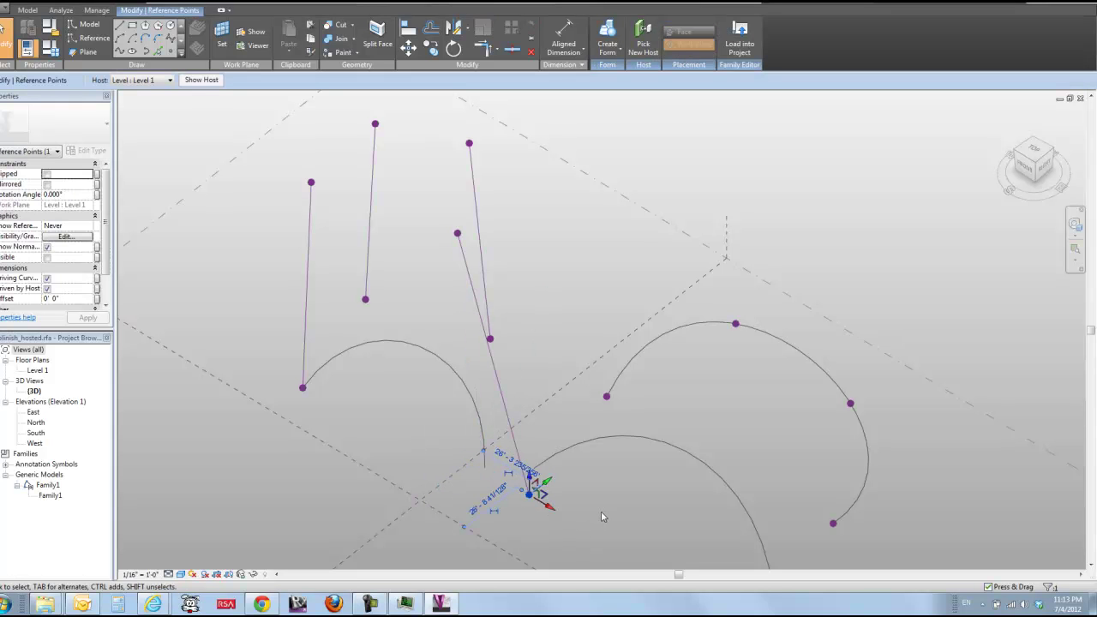
{"action": "middle_click_drag", "start_coordinate": [620, 514], "coordinate": [549, 463], "text": "shift"}
{"action": "key", "text": "Escape"}
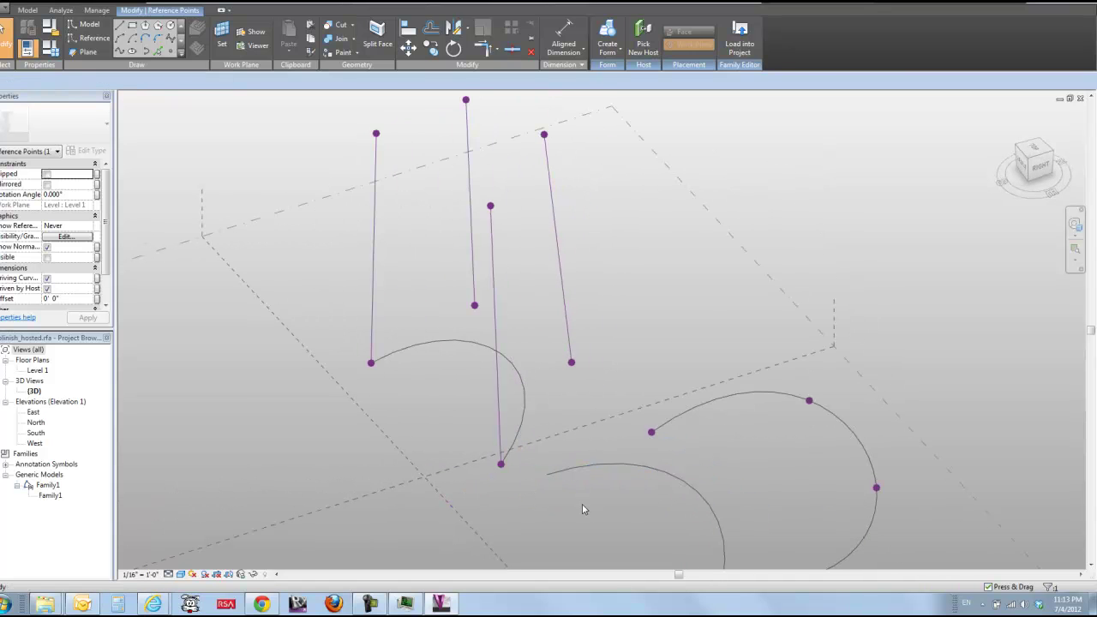
Step: Draw a spline through the bottom points of the four reference lines, left to right
{"action": "left_click", "coordinate": [406, 338]}
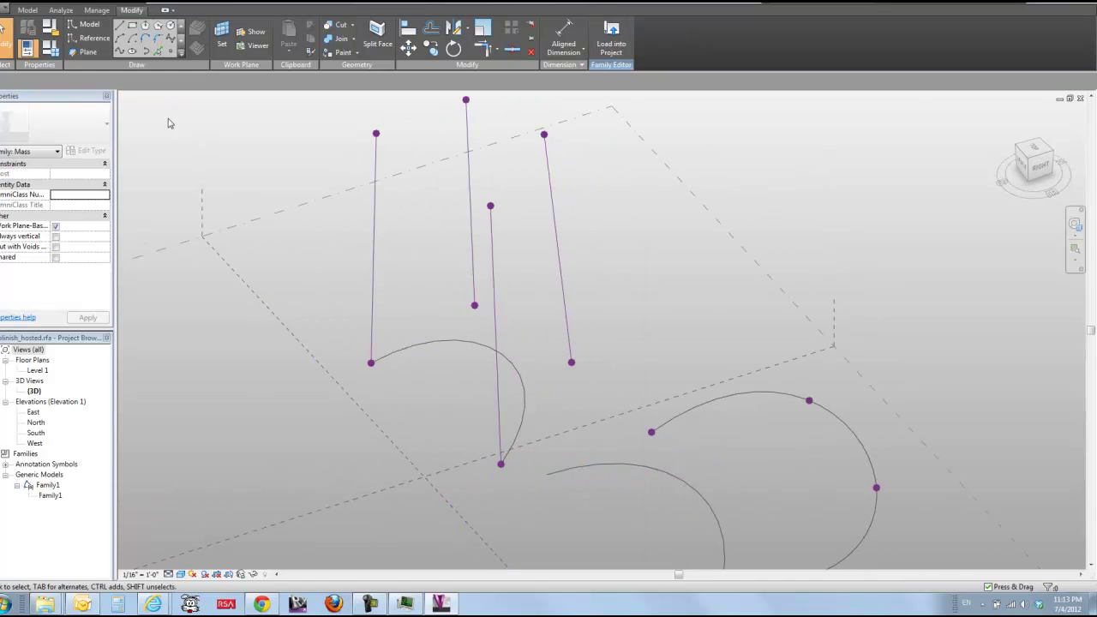
{"action": "left_click", "coordinate": [120, 52]}
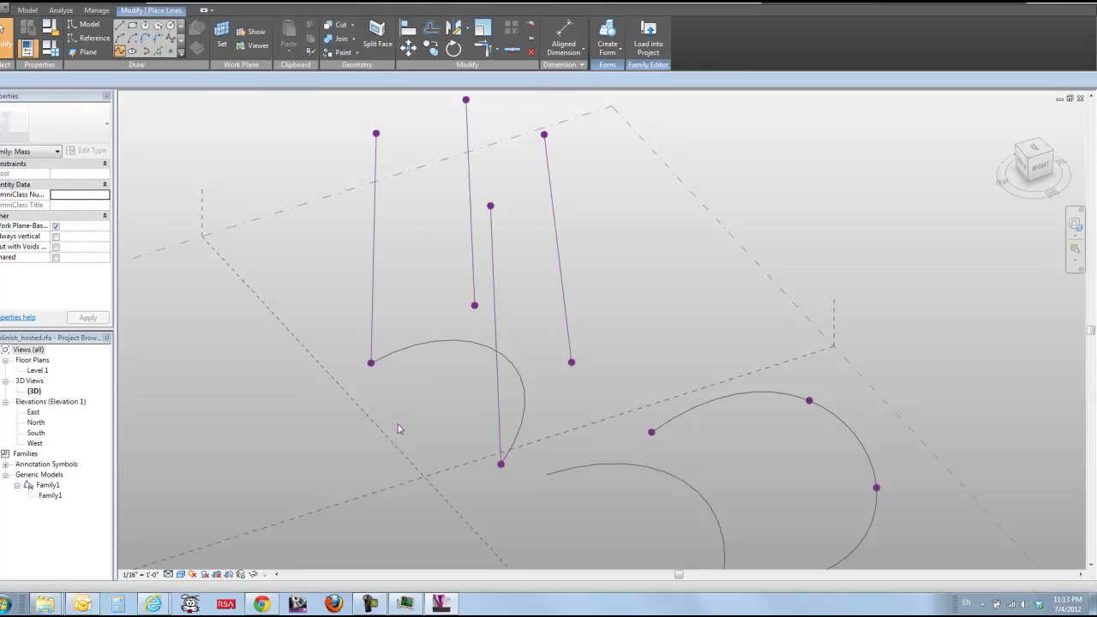
{"action": "left_click", "coordinate": [370, 362]}
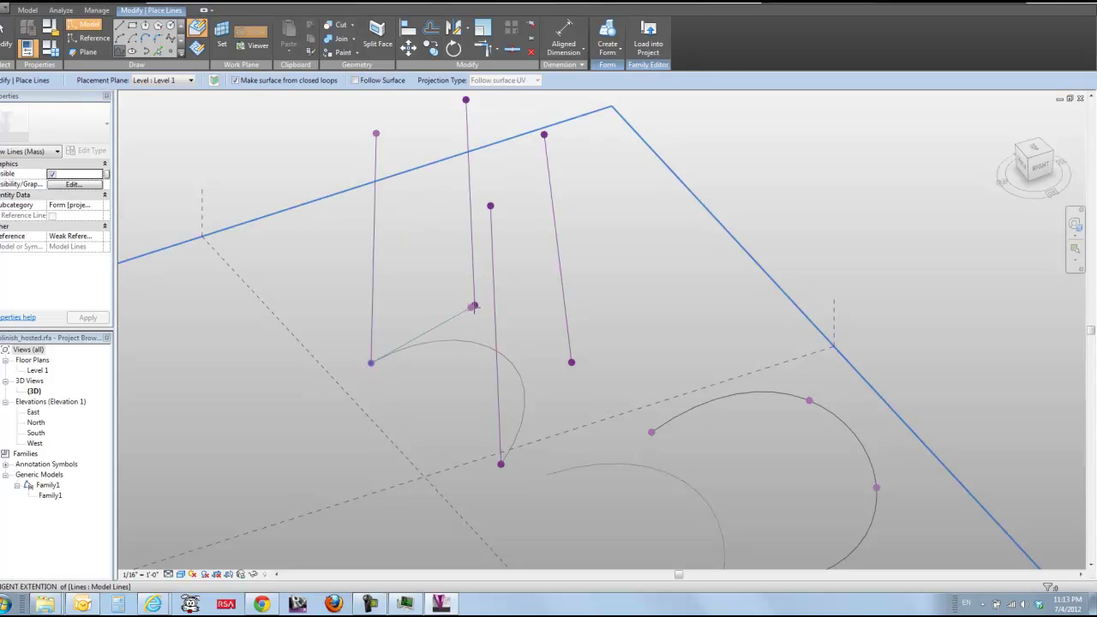
{"action": "left_click", "coordinate": [475, 306]}
{"action": "left_click", "coordinate": [572, 361]}
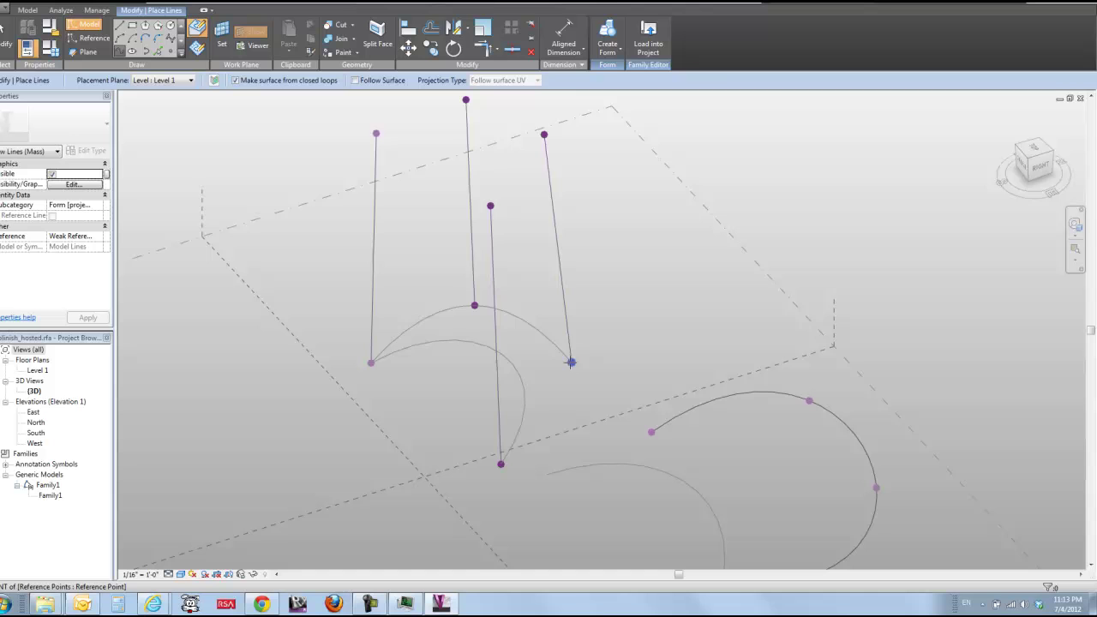
{"action": "left_click", "coordinate": [500, 464]}
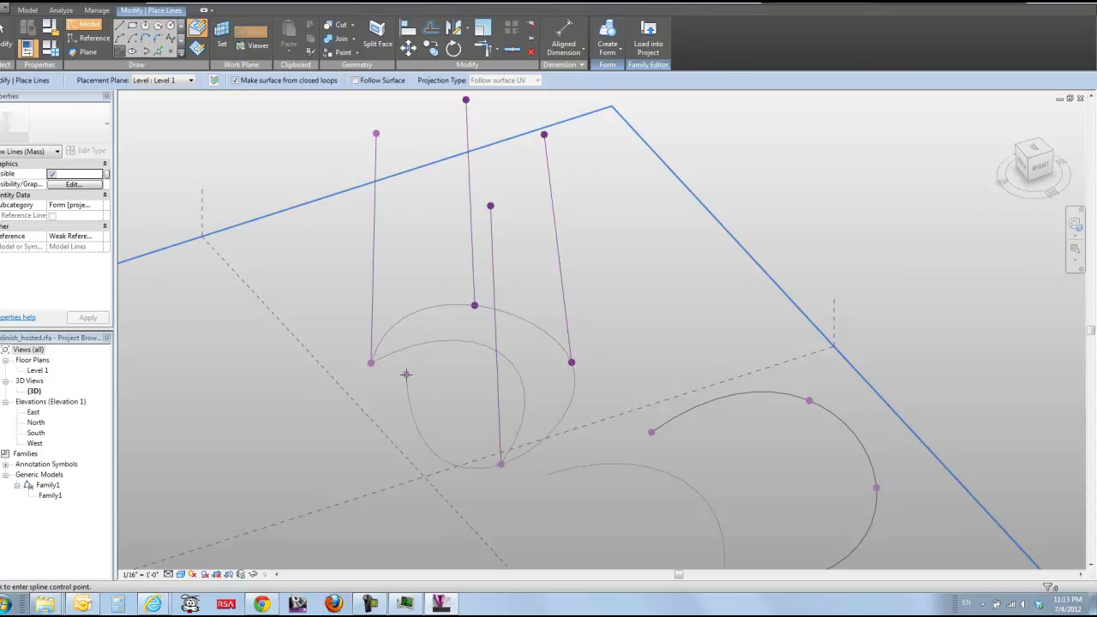
{"action": "key", "text": "Escape"}
{"action": "key", "text": "Escape"}
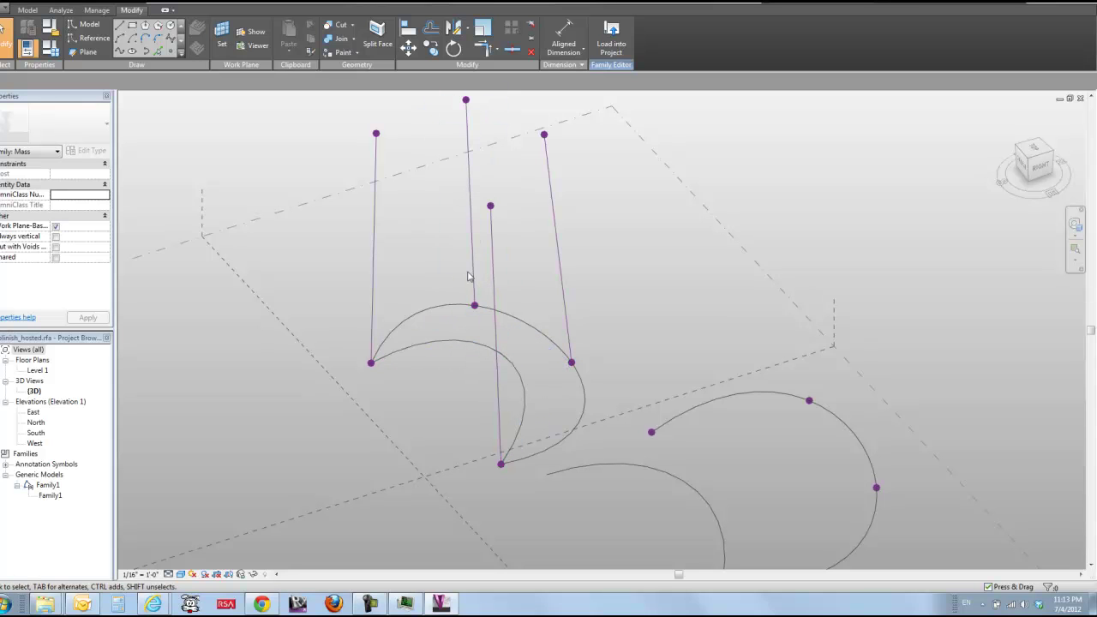
Step: Try moving the right reference point to reshape the spline, undo it, and inspect the spline
{"action": "left_click_drag", "start_coordinate": [541, 306], "coordinate": [613, 403]}
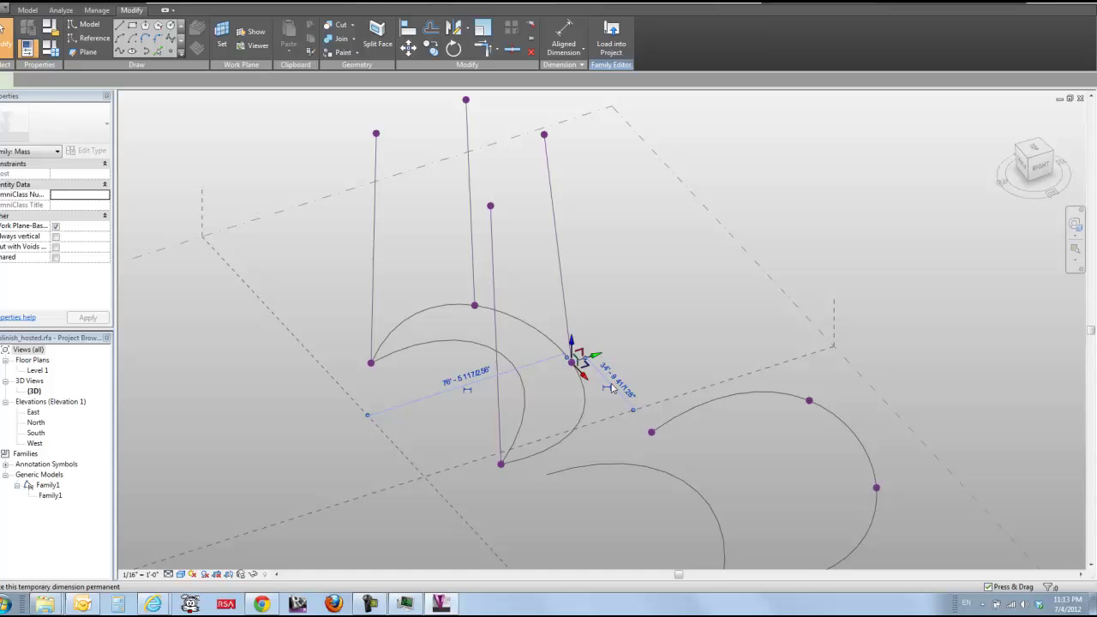
{"action": "left_click_drag", "start_coordinate": [572, 362], "coordinate": [598, 353]}
{"action": "left_click", "coordinate": [676, 355]}
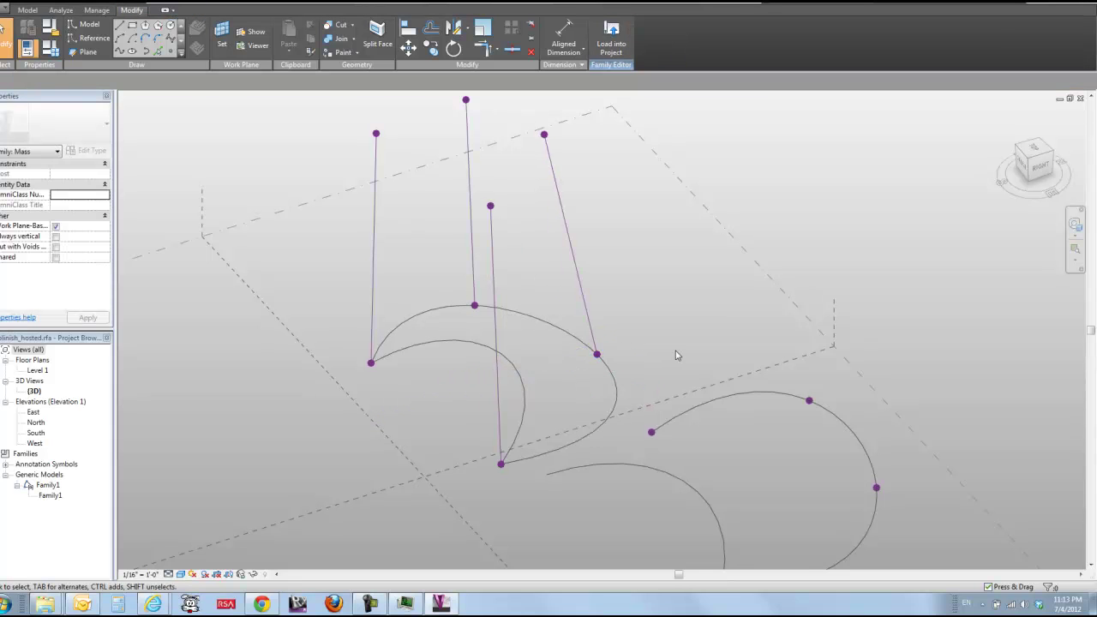
{"action": "key", "text": "ctrl+z"}
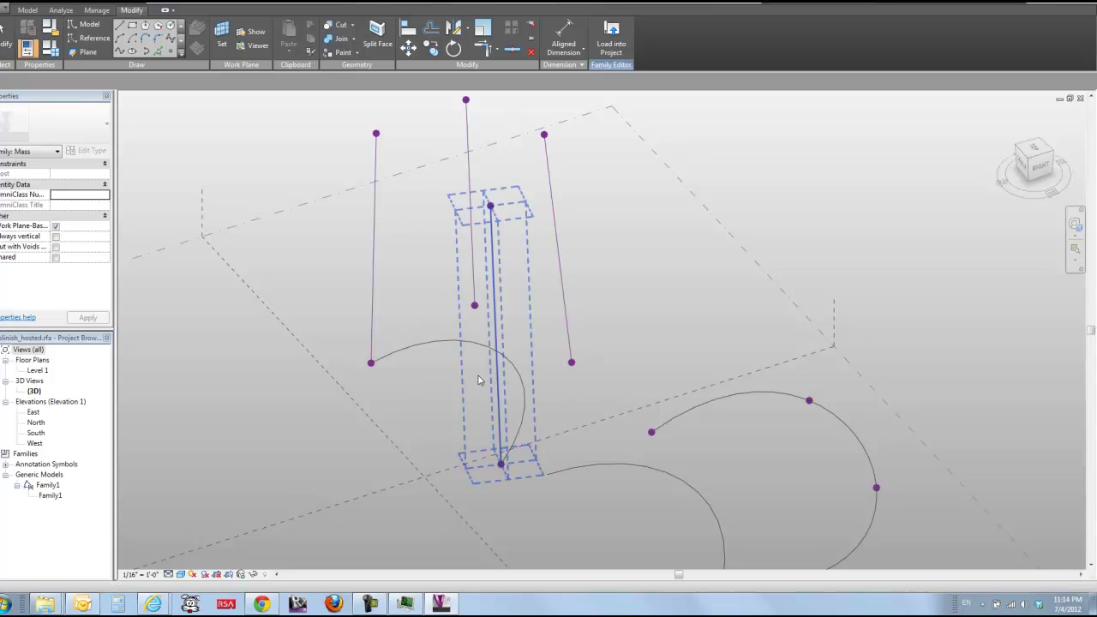
{"action": "middle_click_drag", "start_coordinate": [440, 383], "coordinate": [429, 335], "text": "shift"}
{"action": "left_click", "coordinate": [423, 332]}
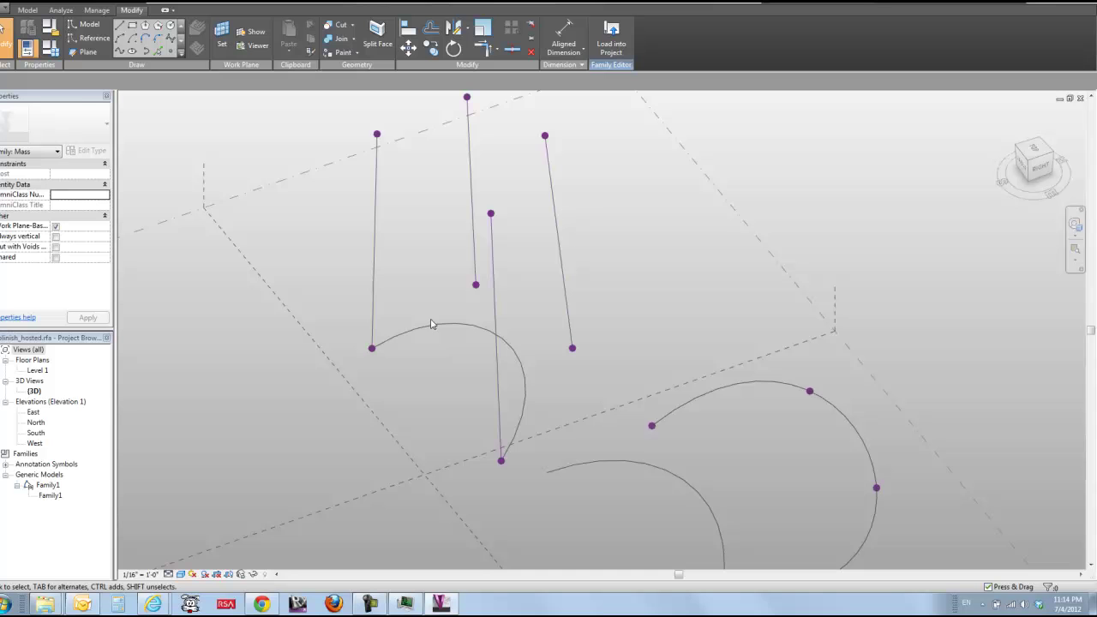
{"action": "middle_click_drag", "start_coordinate": [461, 424], "coordinate": [490, 392], "text": "shift"}
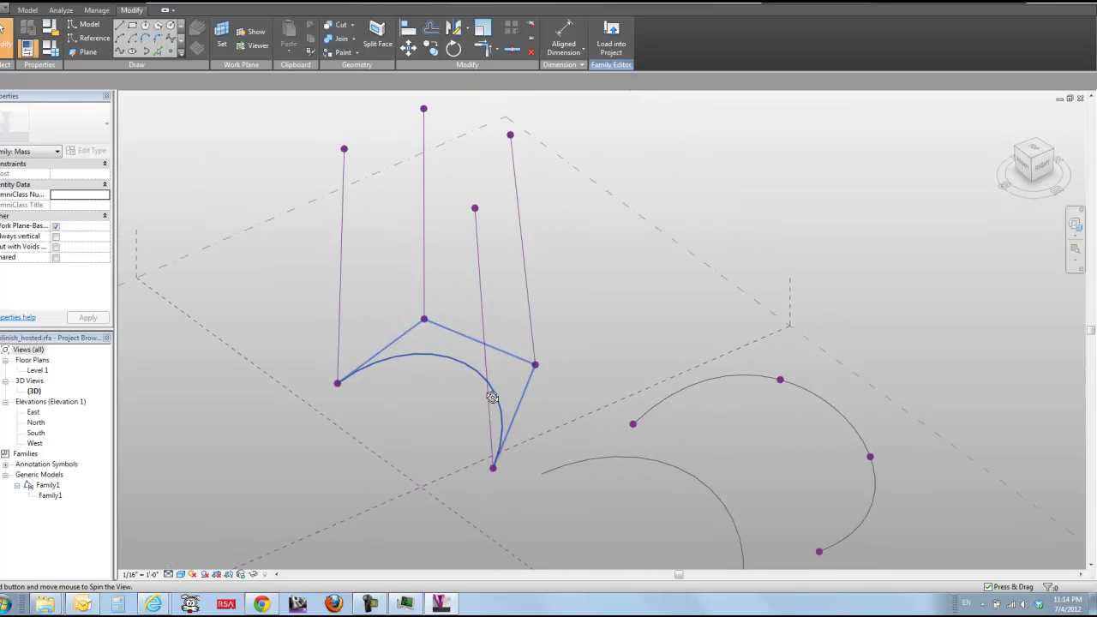
{"action": "key", "text": "Escape"}
{"action": "middle_click_drag", "start_coordinate": [634, 451], "coordinate": [728, 414], "text": "shift"}
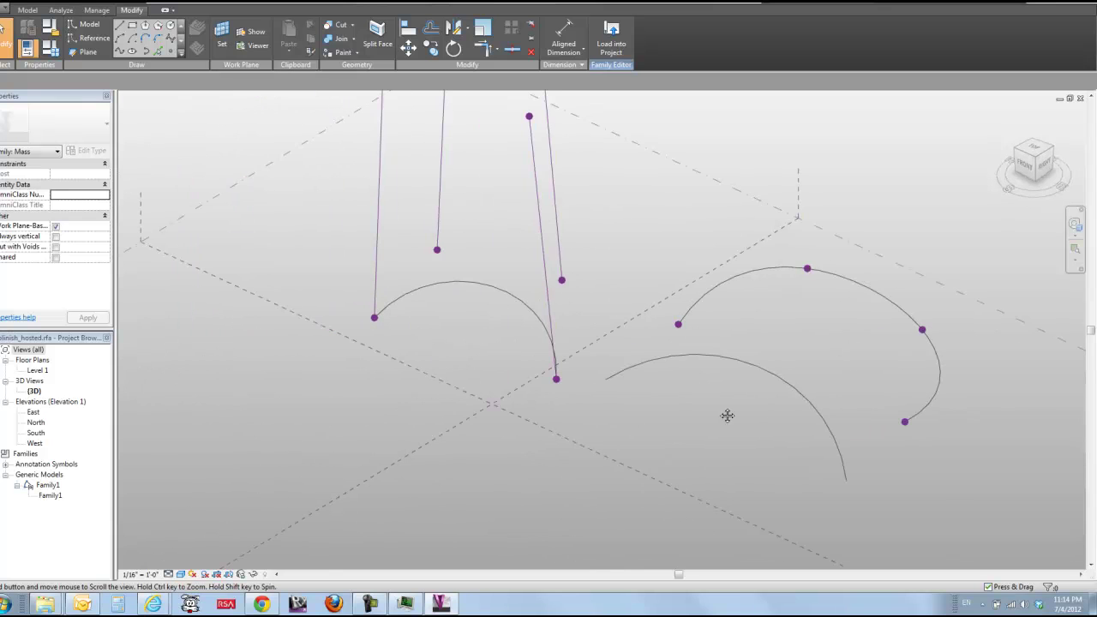
Step: Place a Family1 instance with its adaptive points on the arc's ends and the raised points
{"action": "left_click", "coordinate": [48, 496]}
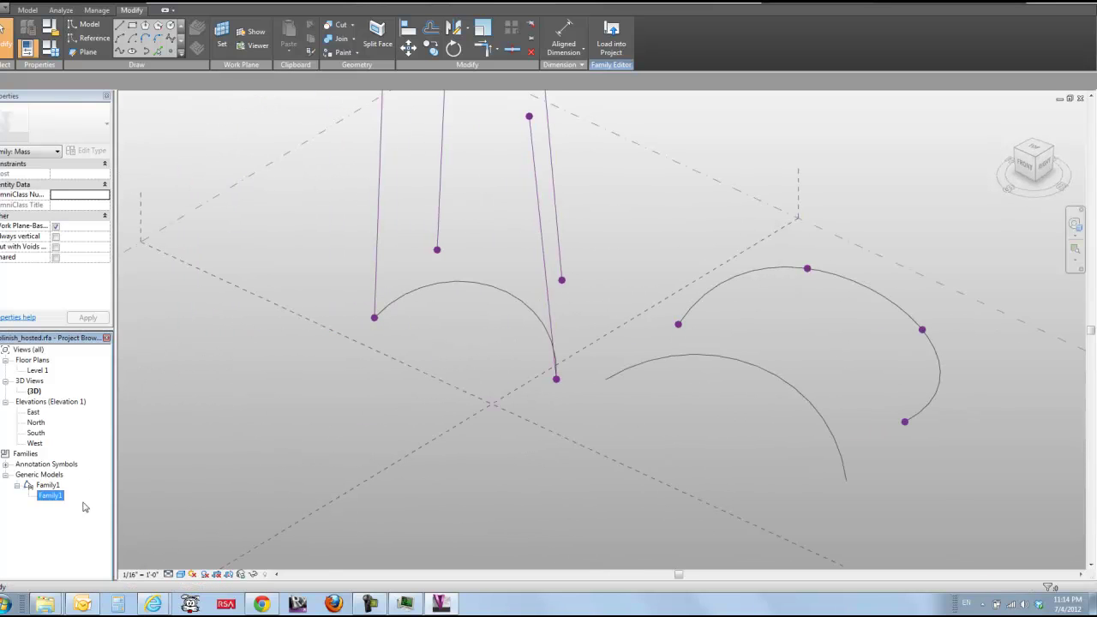
{"action": "left_click_drag", "start_coordinate": [323, 464], "coordinate": [399, 390]}
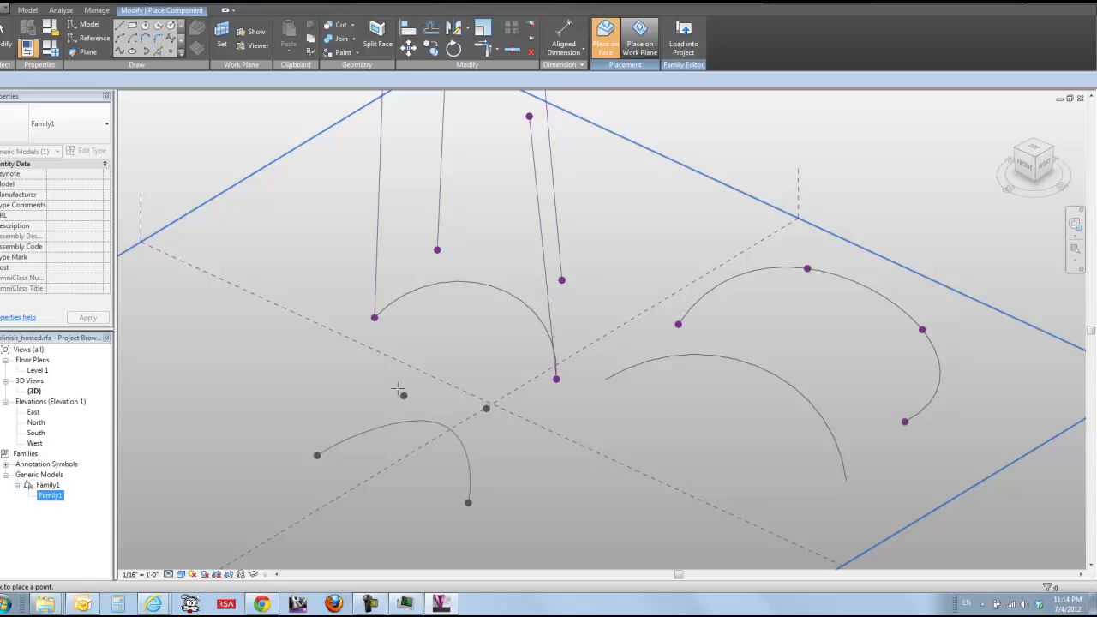
{"action": "middle_click_drag", "start_coordinate": [443, 380], "coordinate": [420, 450]}
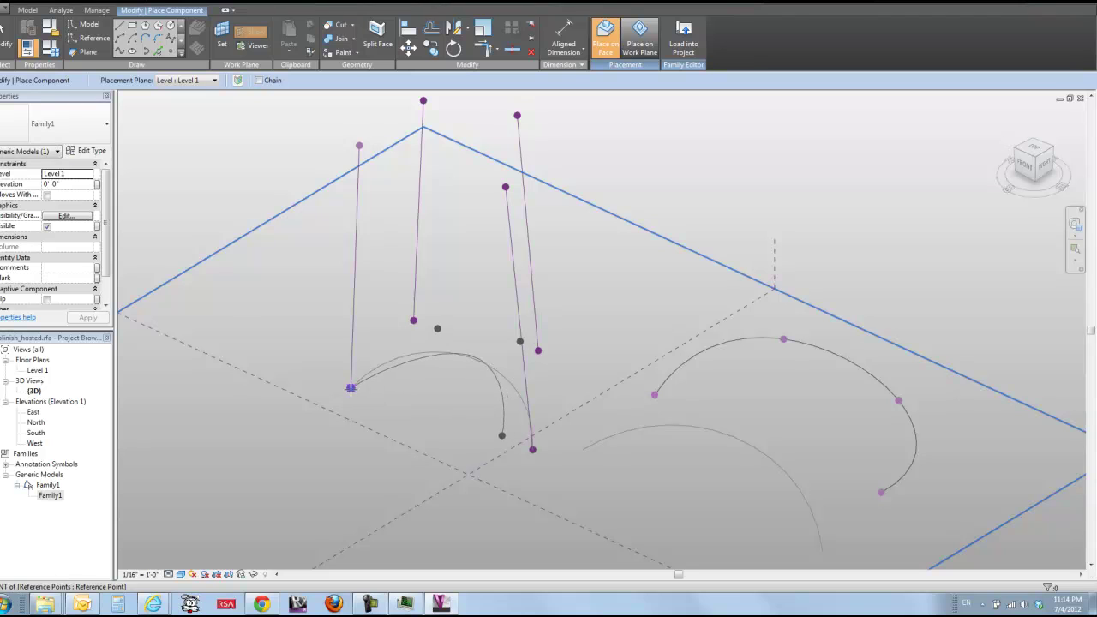
{"action": "left_click", "coordinate": [351, 388]}
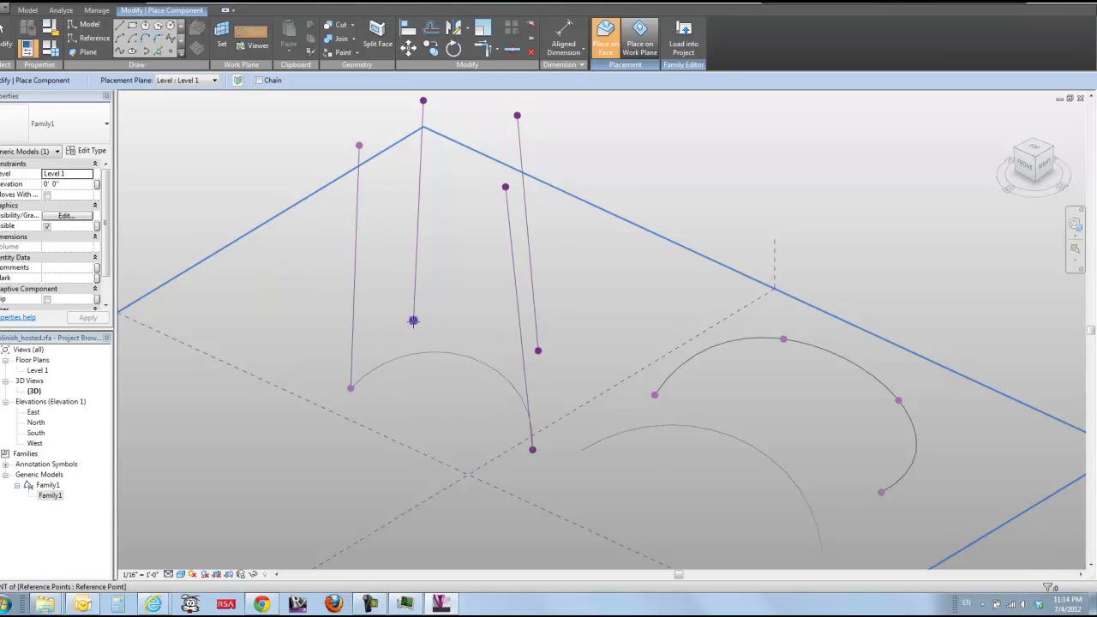
{"action": "left_click", "coordinate": [413, 321]}
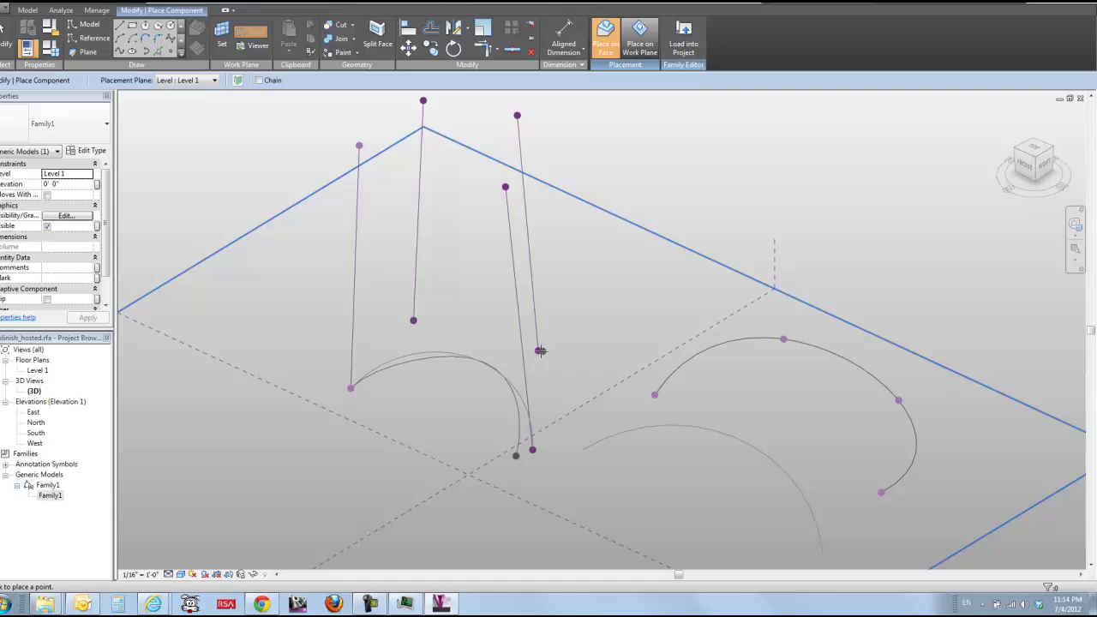
{"action": "left_click", "coordinate": [532, 449]}
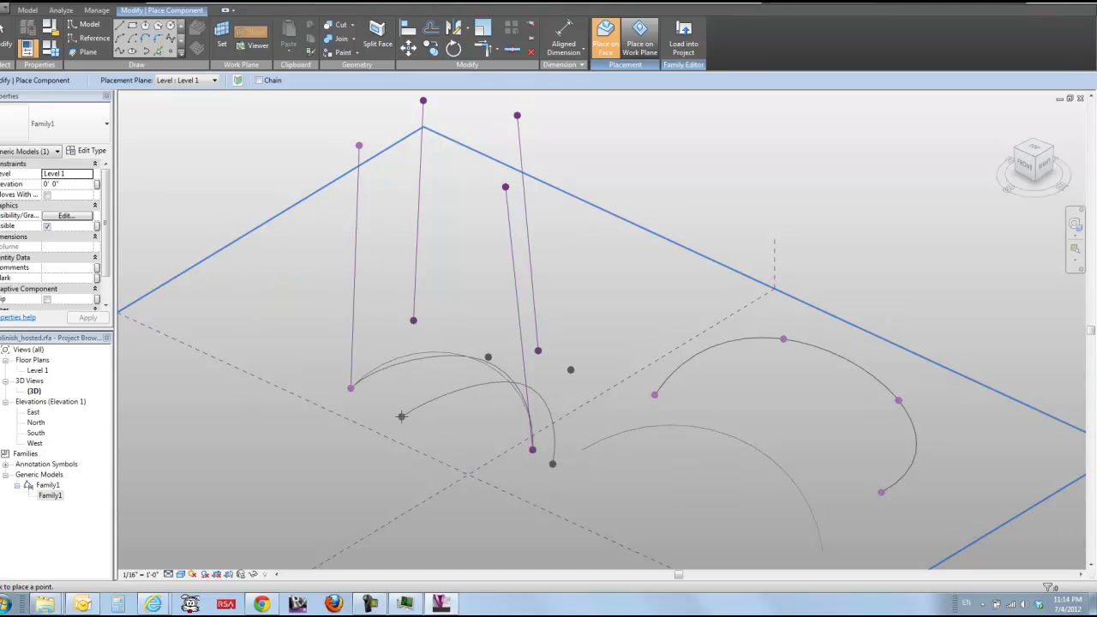
{"action": "key", "text": "Escape"}
Step: Select the placed Family1 curve and orbit to compare it with the arcs
{"action": "left_click", "coordinate": [429, 361]}
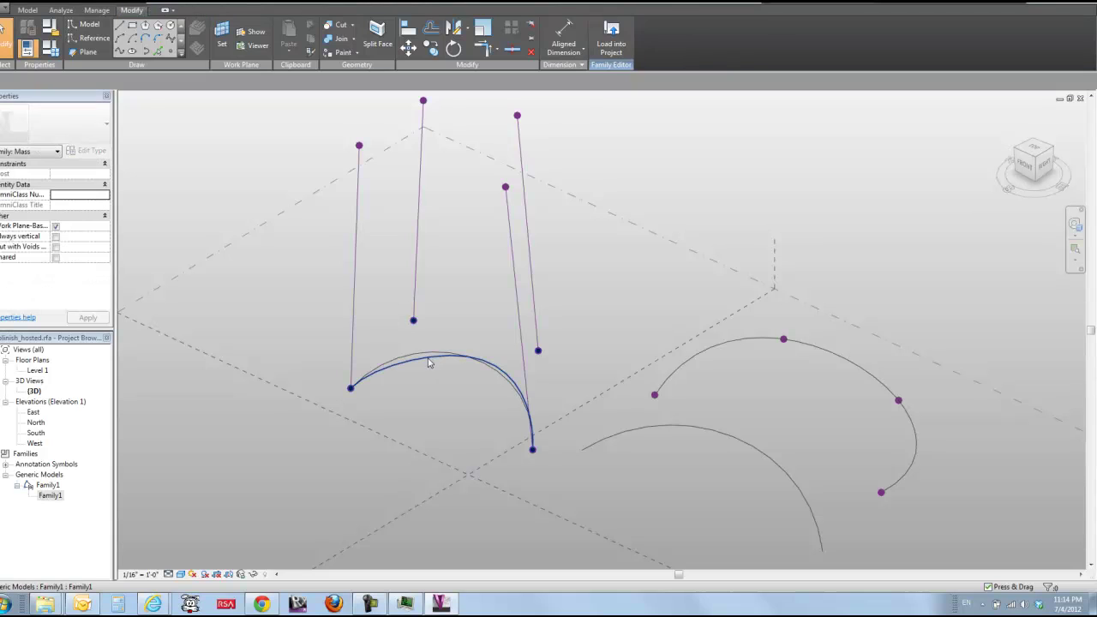
{"action": "middle_click_drag", "start_coordinate": [294, 305], "coordinate": [235, 309], "text": "shift"}
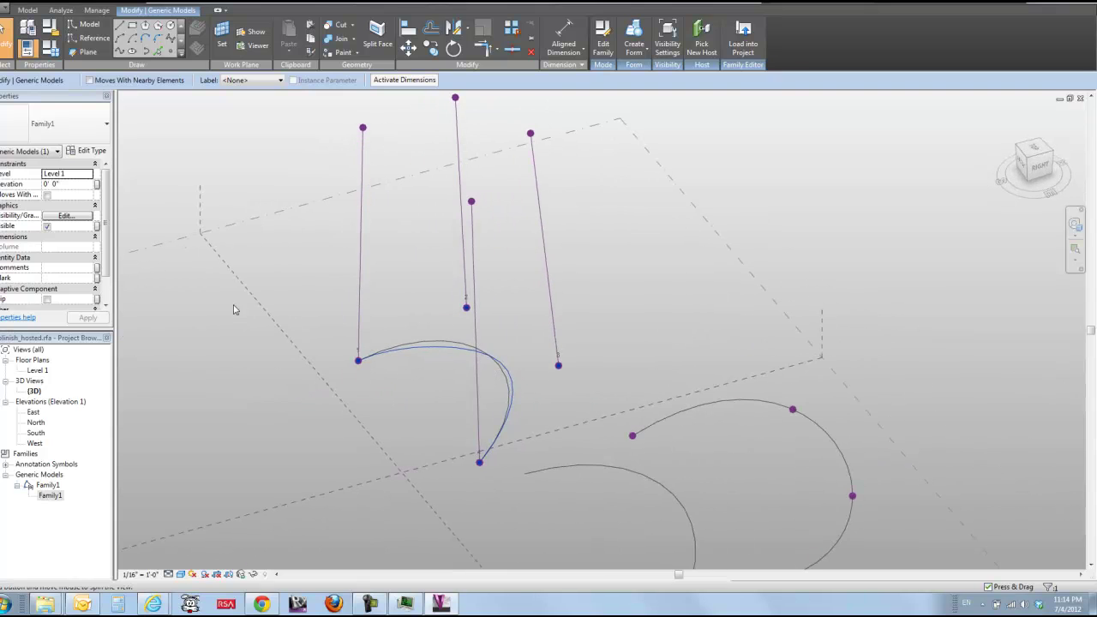
{"action": "left_click", "coordinate": [426, 424]}
{"action": "middle_click_drag", "start_coordinate": [427, 424], "coordinate": [451, 353]}
{"action": "middle_click_drag", "start_coordinate": [449, 260], "coordinate": [473, 297], "text": "shift"}
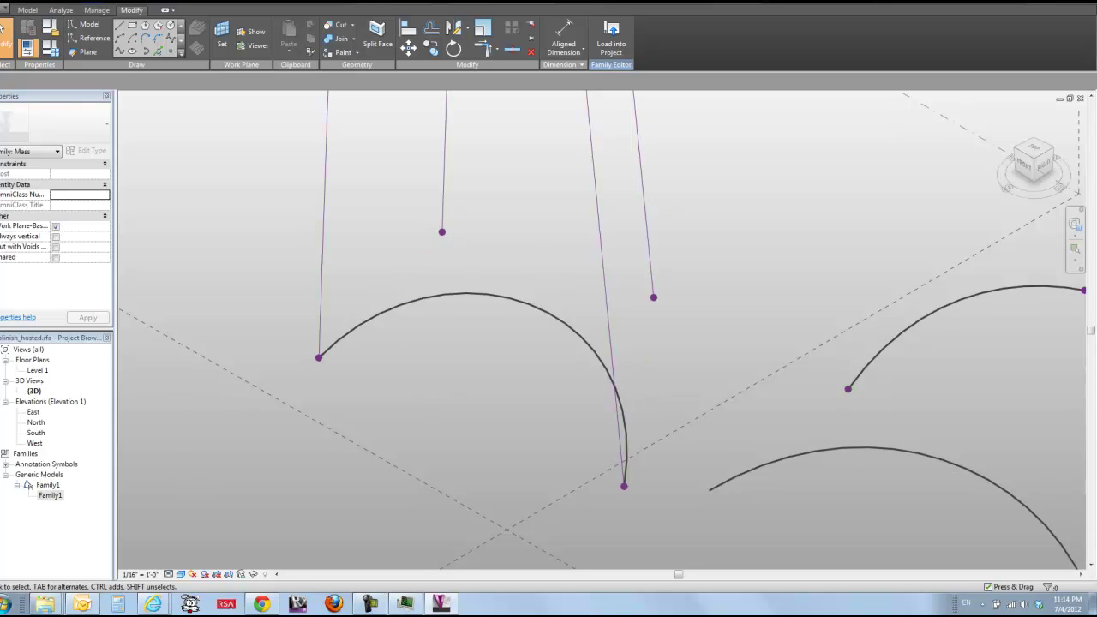
Step: With 3D snapping on, chain reference lines from the arc's end through both raised points to its other end
{"action": "left_click", "coordinate": [95, 38]}
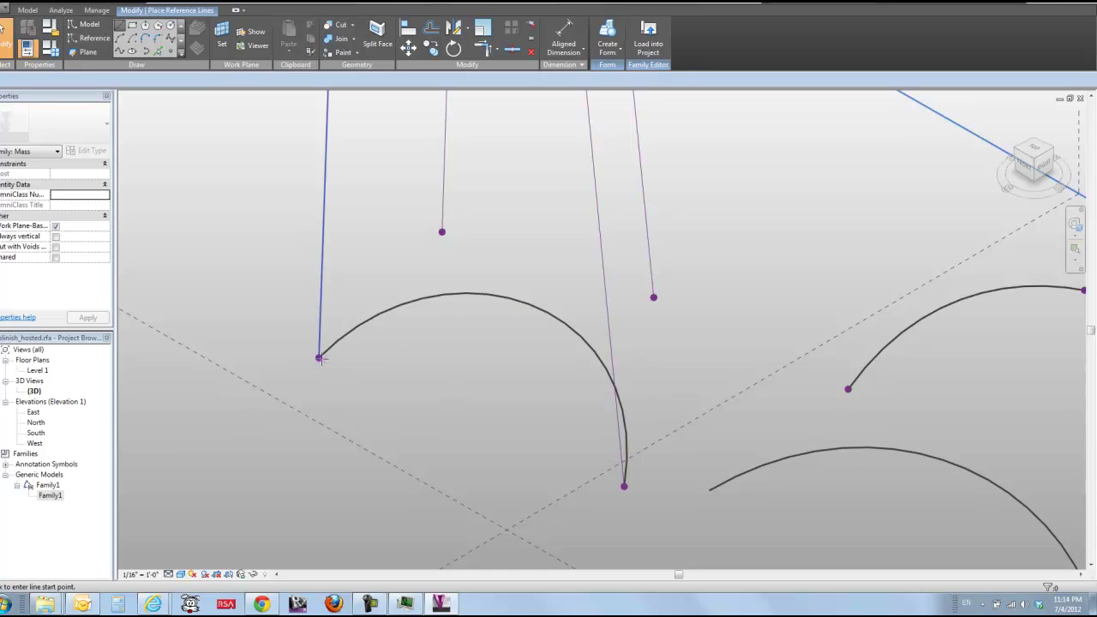
{"action": "left_click", "coordinate": [319, 358]}
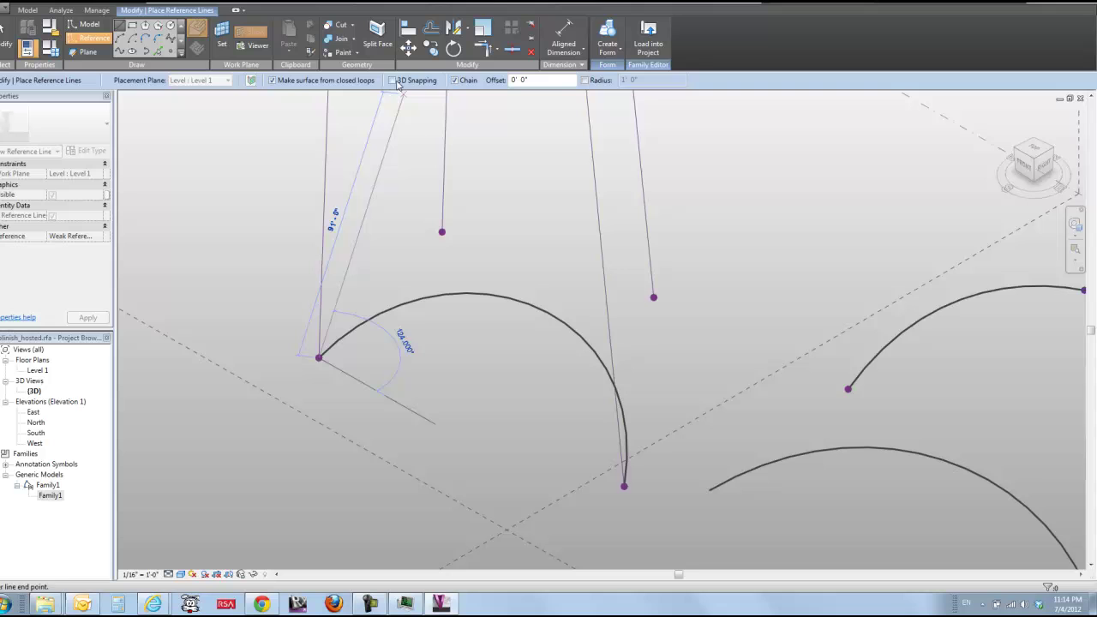
{"action": "key", "text": "Escape"}
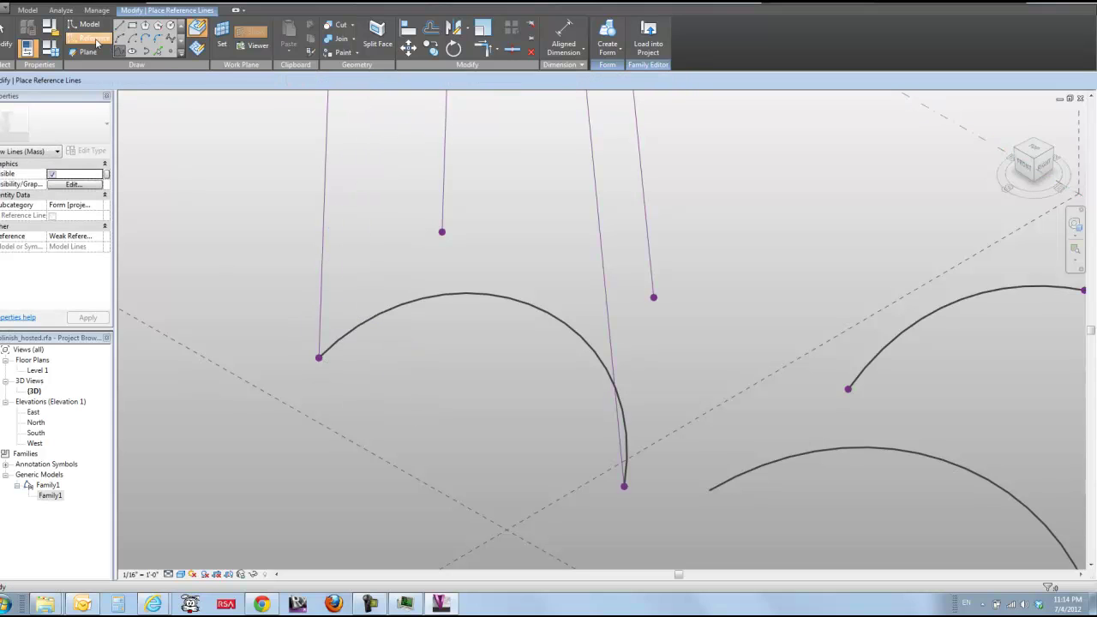
{"action": "left_click", "coordinate": [392, 80]}
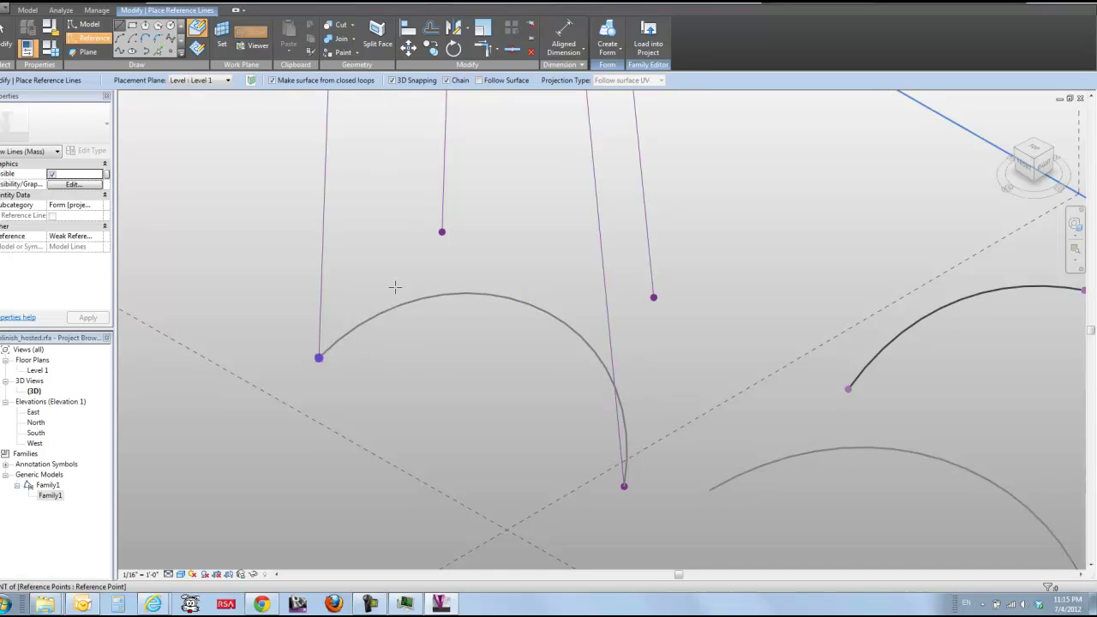
{"action": "left_click", "coordinate": [442, 232]}
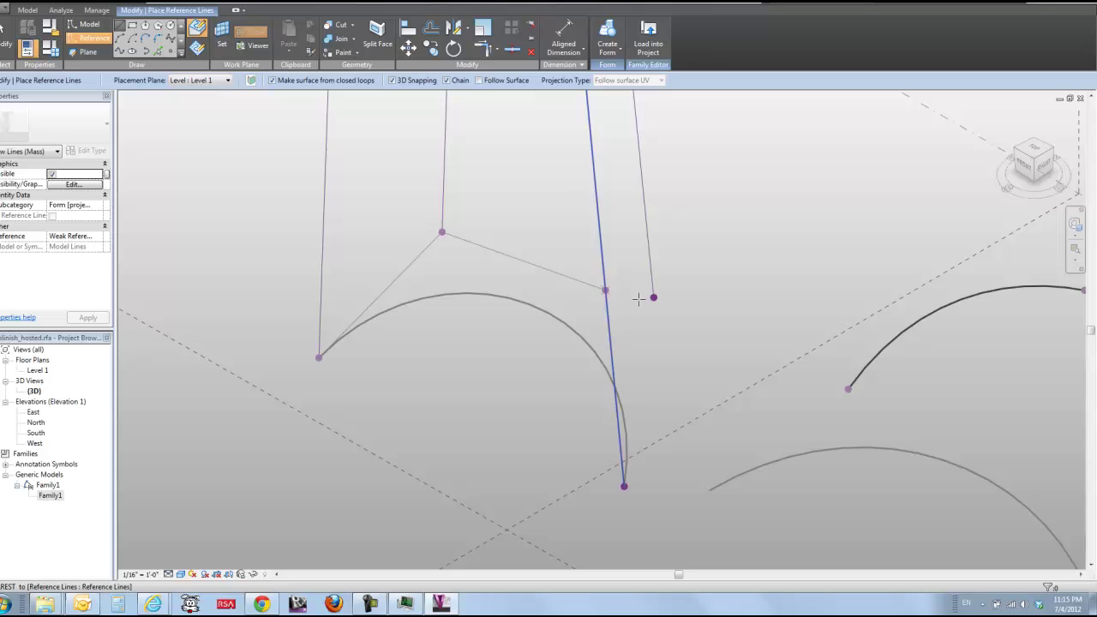
{"action": "left_click", "coordinate": [653, 298]}
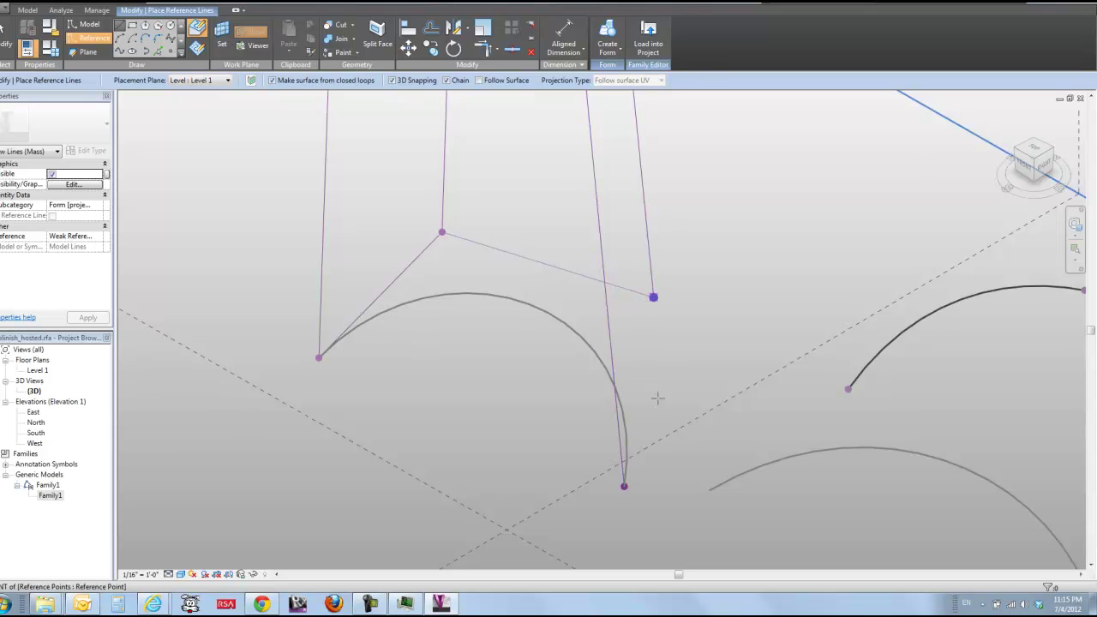
{"action": "left_click", "coordinate": [625, 486]}
{"action": "key", "text": "Escape"}
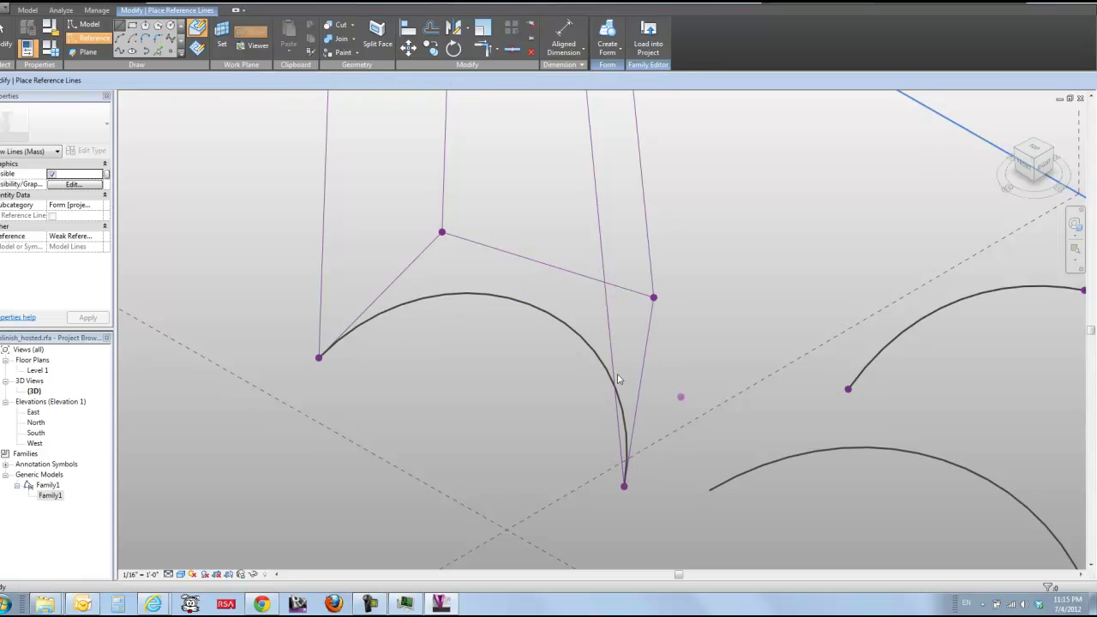
{"action": "key", "text": "Escape"}
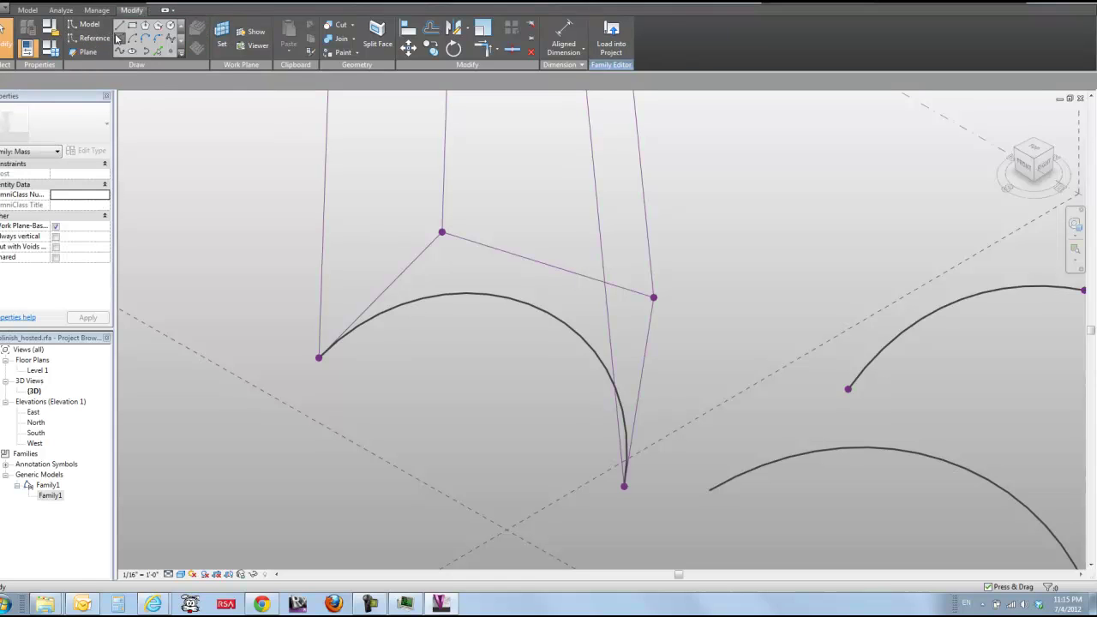
Step: Draw reference lines linking points hosted on the polygon's sides
{"action": "left_click", "coordinate": [102, 41]}
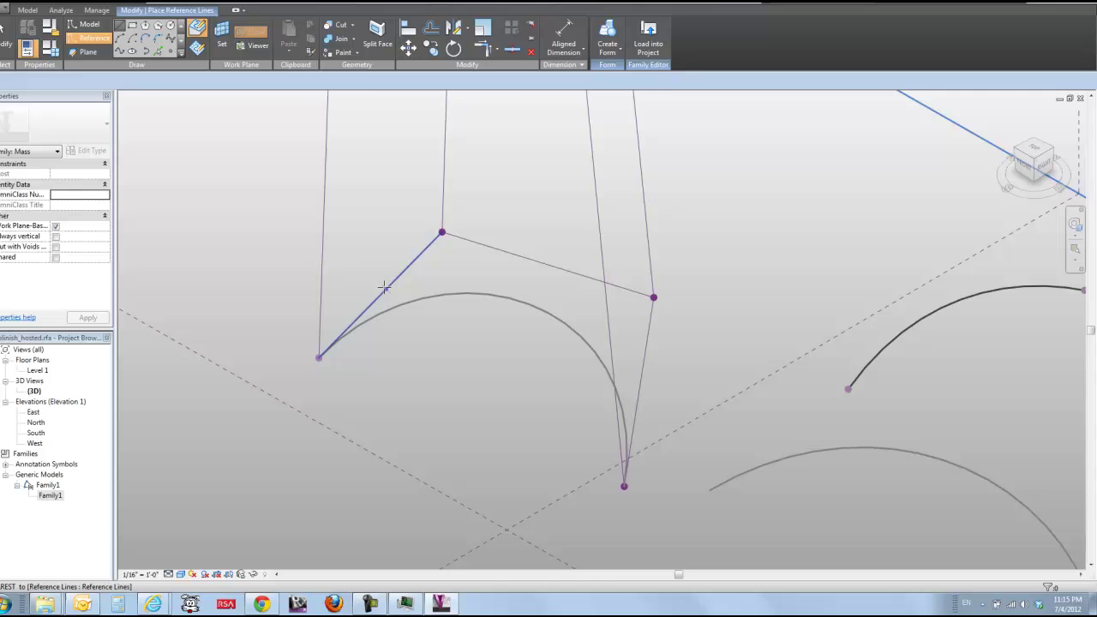
{"action": "left_click", "coordinate": [383, 295]}
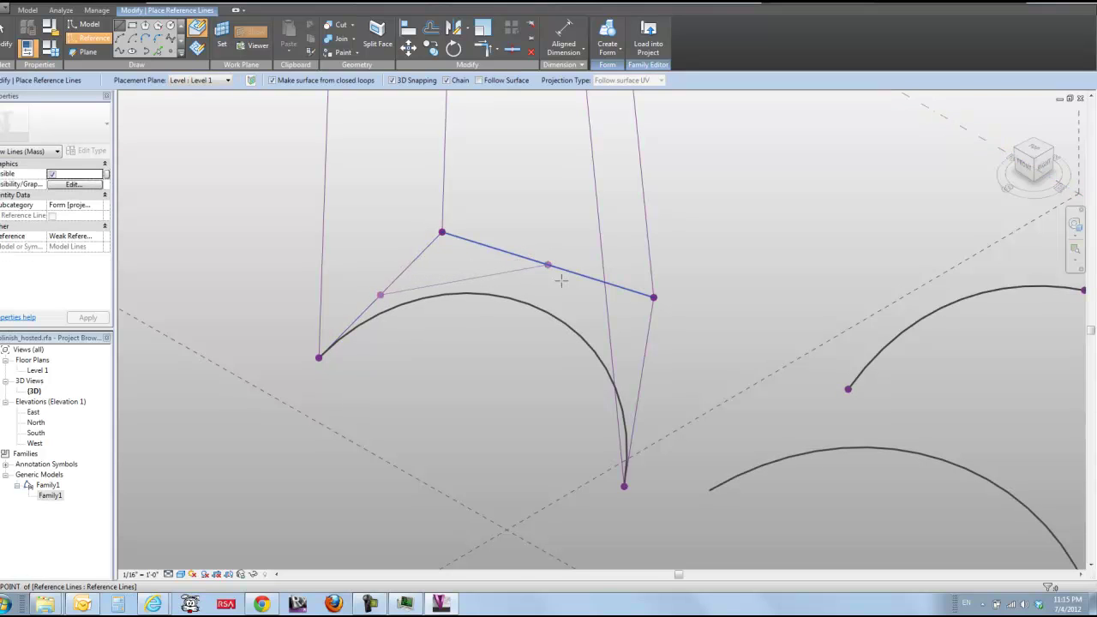
{"action": "left_click", "coordinate": [562, 280]}
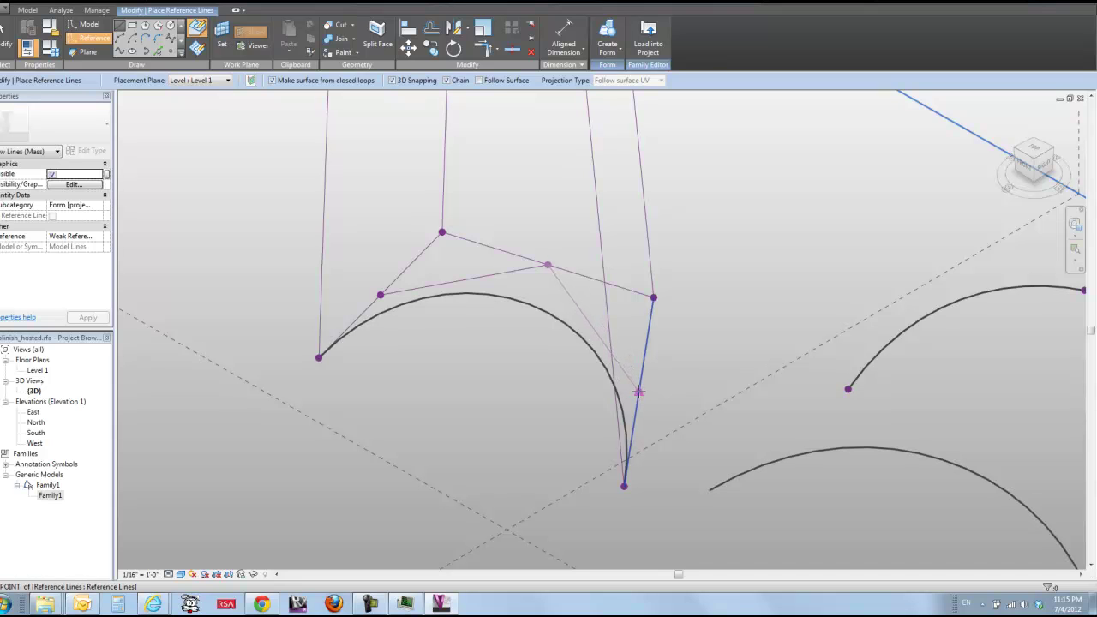
{"action": "left_click", "coordinate": [638, 393]}
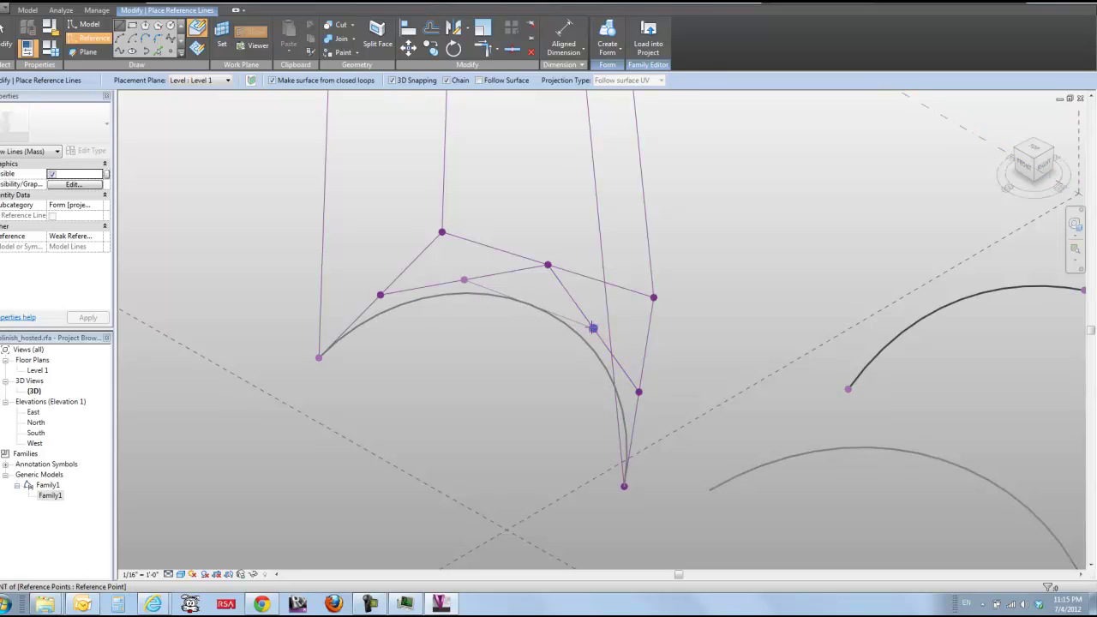
{"action": "left_click", "coordinate": [593, 328]}
{"action": "key", "text": "Escape"}
{"action": "key", "text": "Escape"}
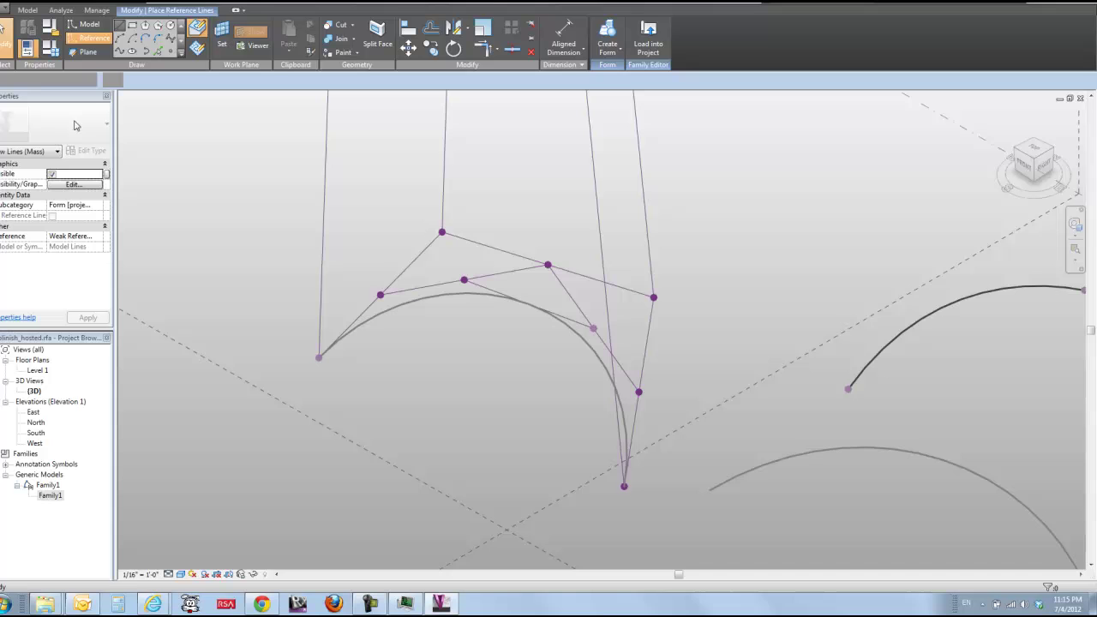
{"action": "middle_click_drag", "start_coordinate": [505, 357], "coordinate": [533, 312], "text": "shift"}
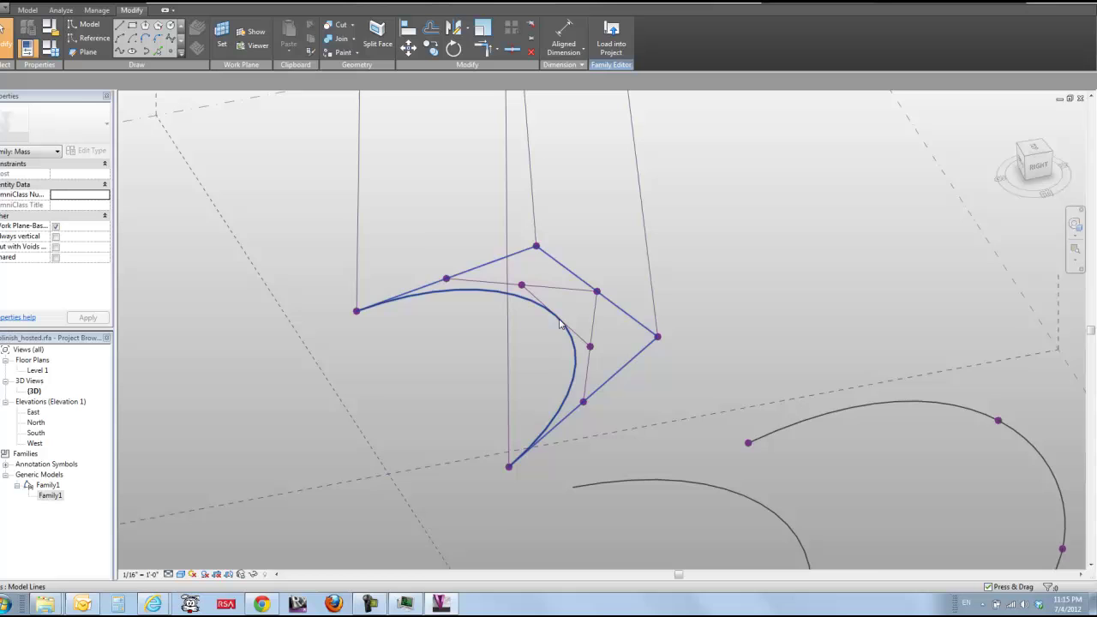
{"action": "middle_click_drag", "start_coordinate": [403, 470], "coordinate": [404, 473], "text": "shift"}
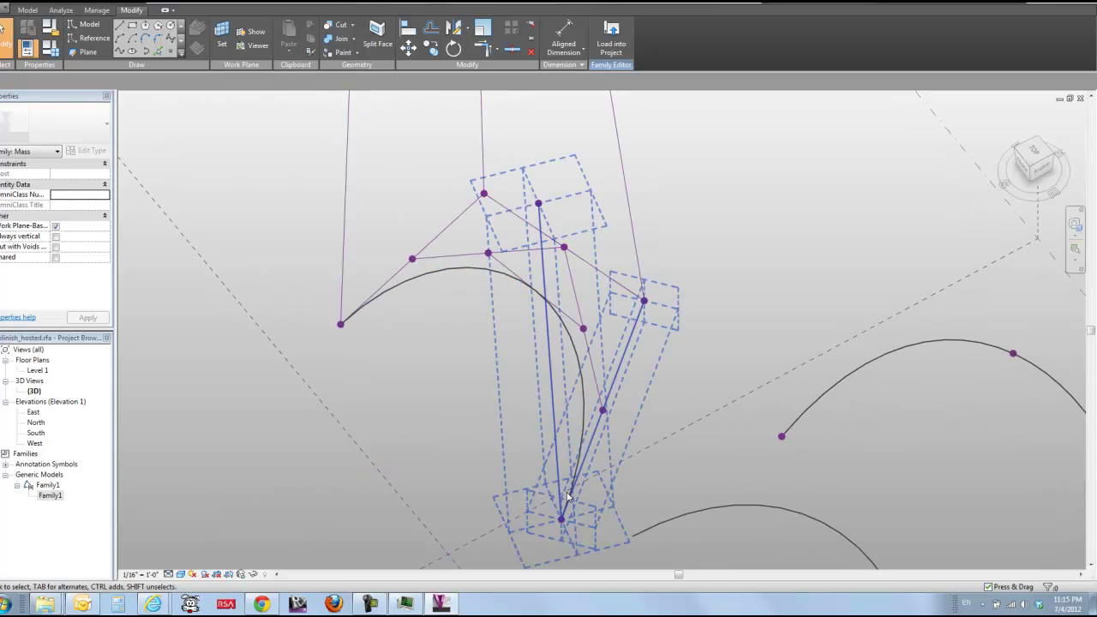
{"action": "middle_click_drag", "start_coordinate": [462, 422], "coordinate": [527, 355], "text": "shift"}
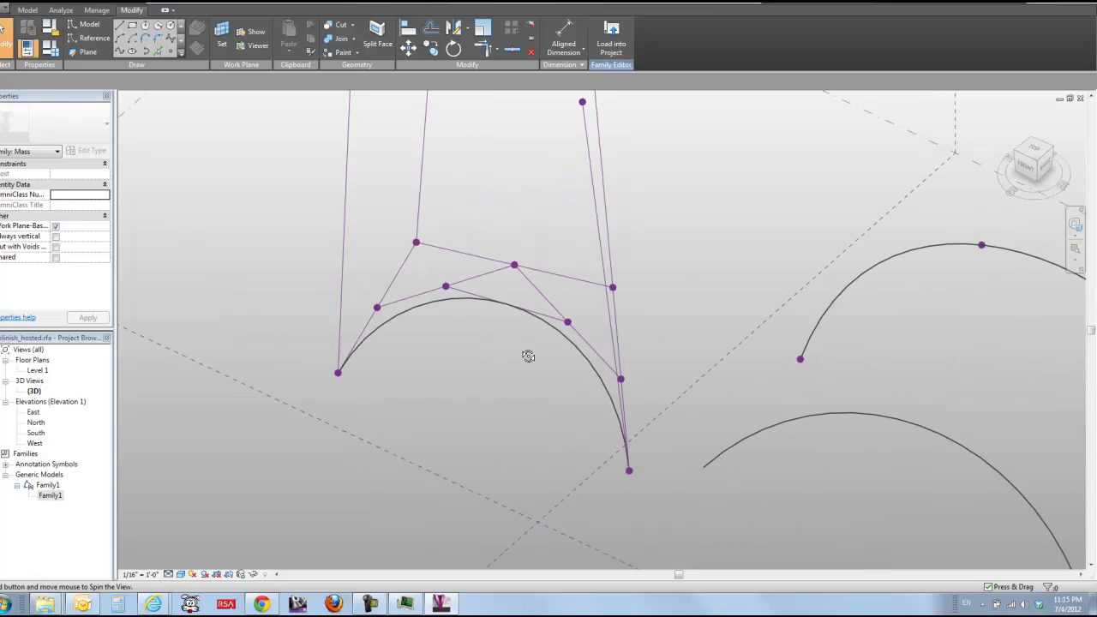
{"action": "middle_click_drag", "start_coordinate": [514, 400], "coordinate": [343, 237], "text": "shift"}
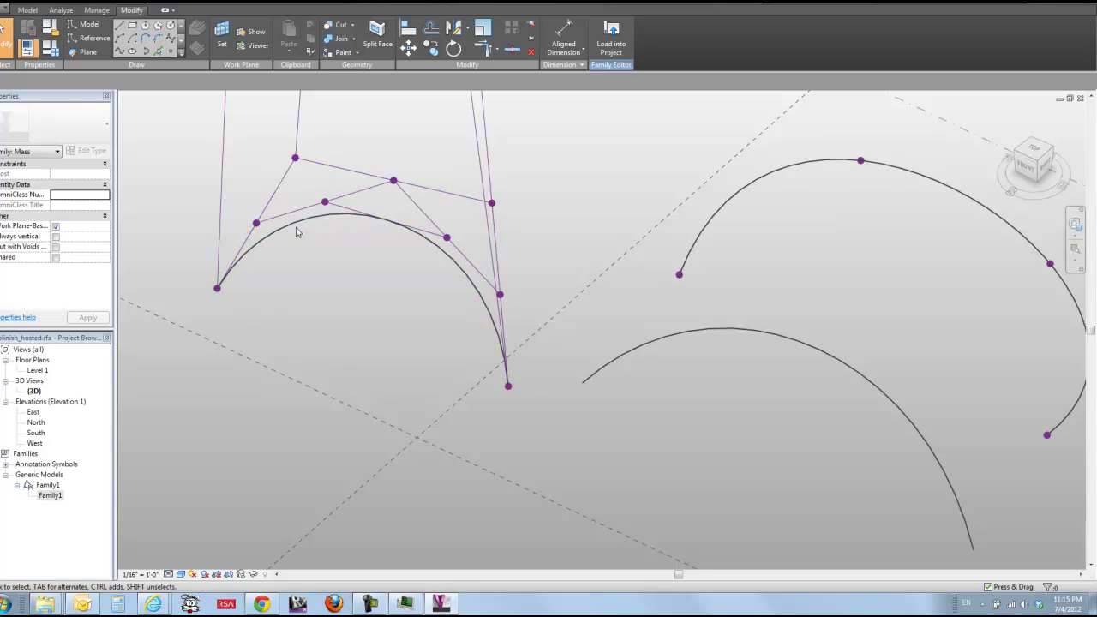
{"action": "middle_click_drag", "start_coordinate": [381, 356], "coordinate": [359, 331], "text": "shift"}
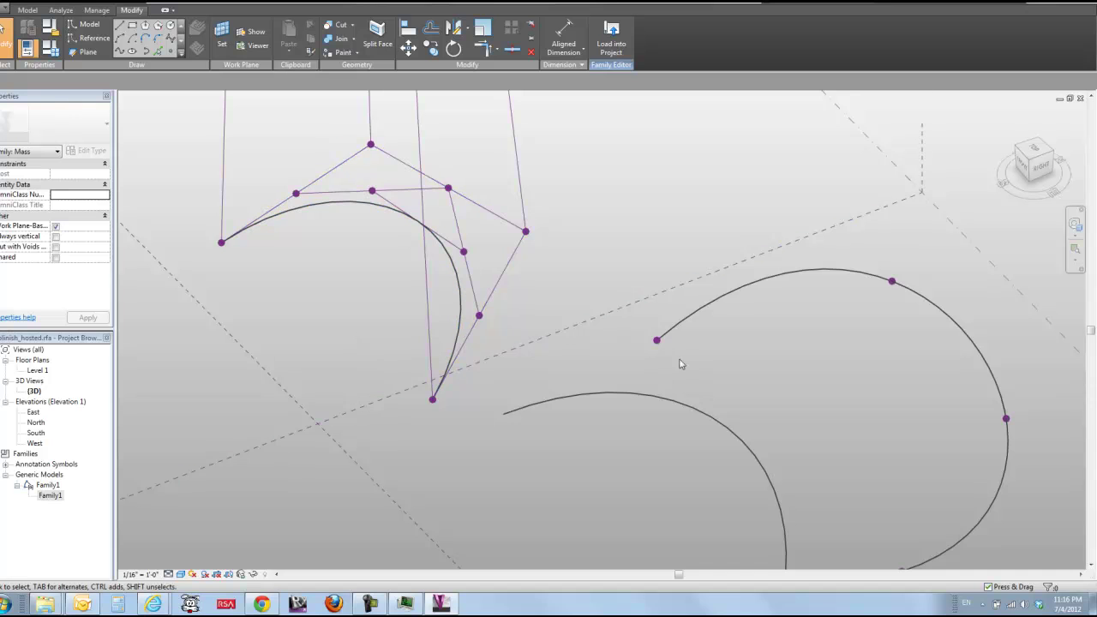
Step: Edit the Family1 family from Generic Models in the Project Browser
{"action": "left_click", "coordinate": [51, 496]}
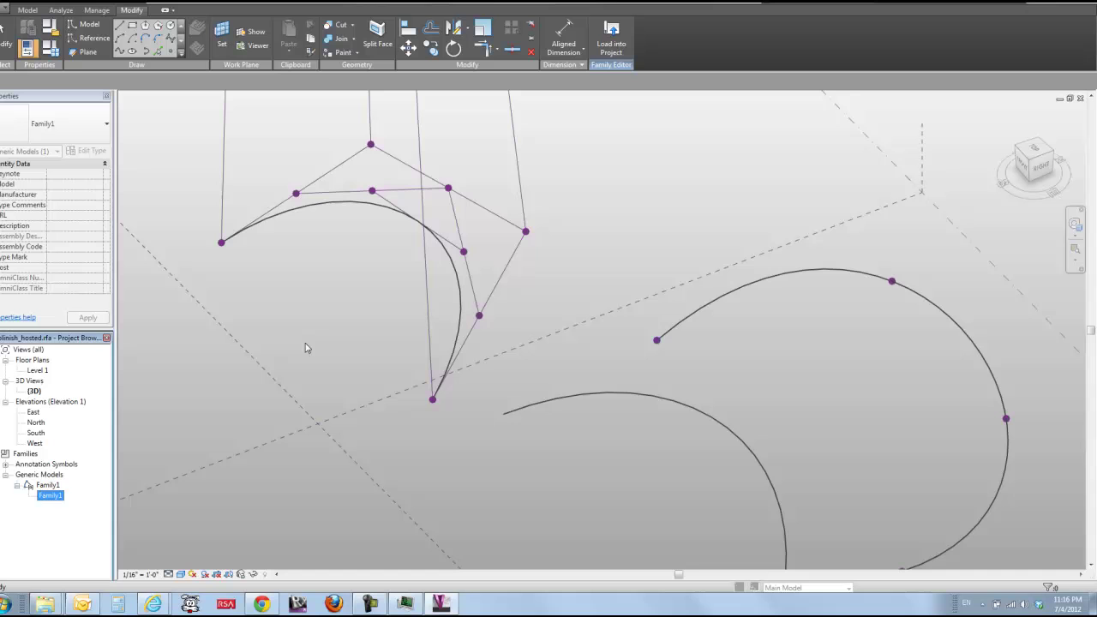
{"action": "right_click", "coordinate": [50, 497]}
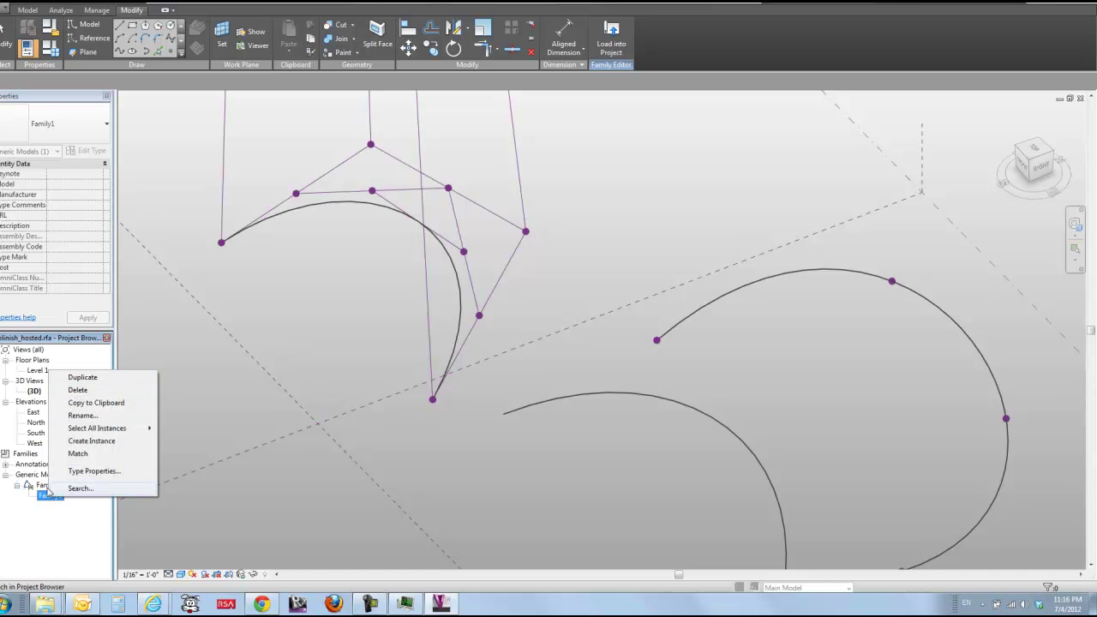
{"action": "left_click", "coordinate": [41, 486]}
{"action": "right_click", "coordinate": [39, 487]}
{"action": "left_click", "coordinate": [65, 434]}
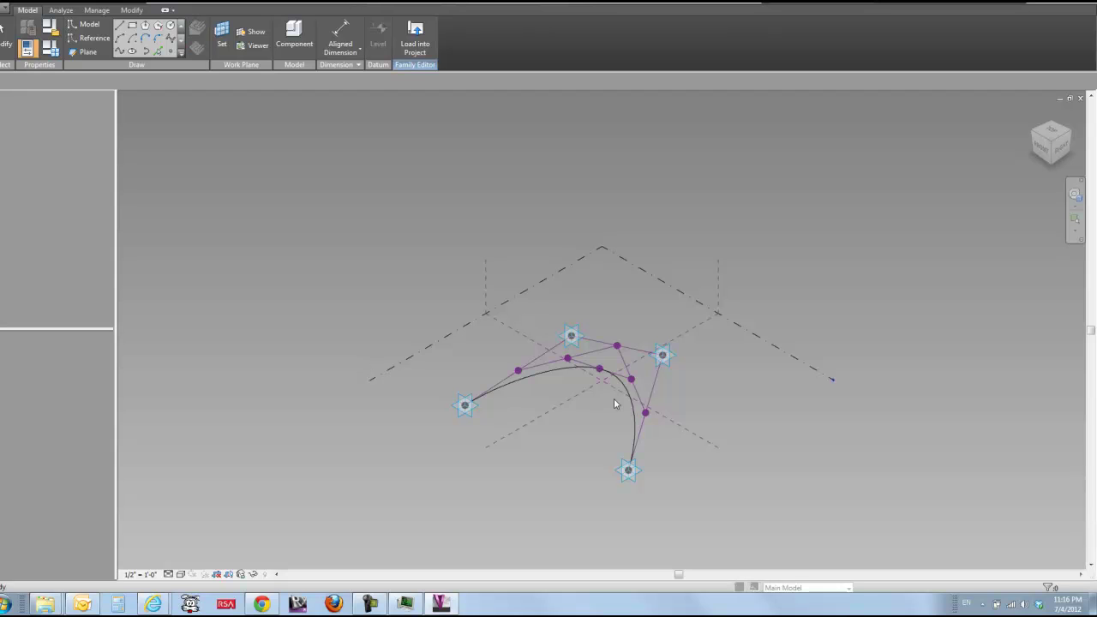
Step: Window-select Family1's curve, control lines and adaptive points and delete them all
{"action": "scroll", "coordinate": [614, 398], "scroll_direction": "up", "scroll_amount": 5}
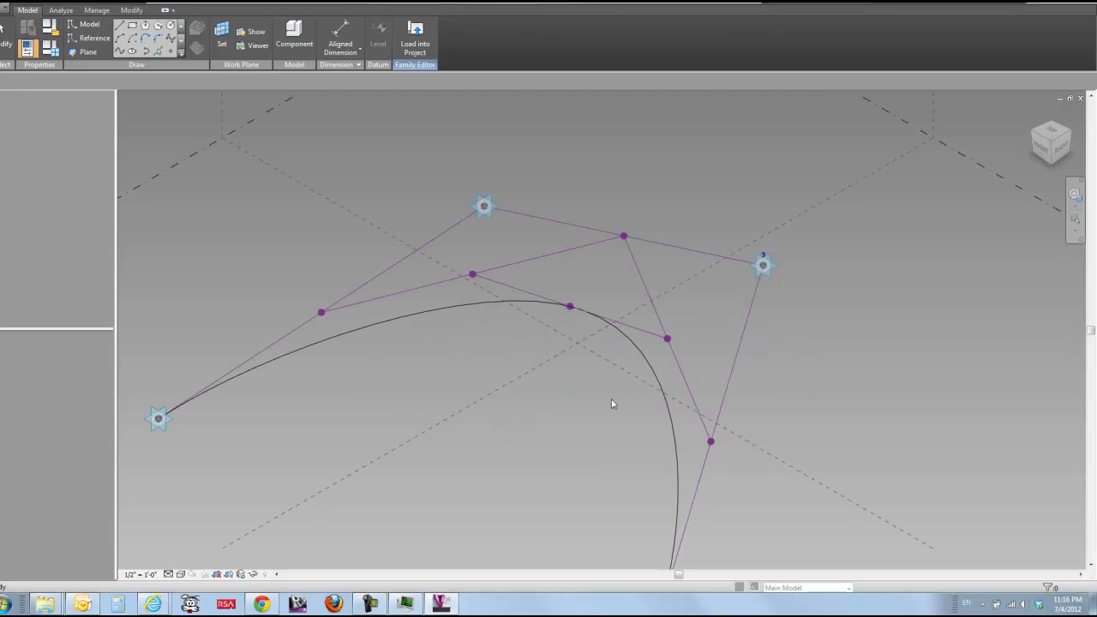
{"action": "scroll", "coordinate": [612, 399], "scroll_direction": "up", "scroll_amount": 2}
{"action": "scroll", "coordinate": [610, 399], "scroll_direction": "down", "scroll_amount": 5}
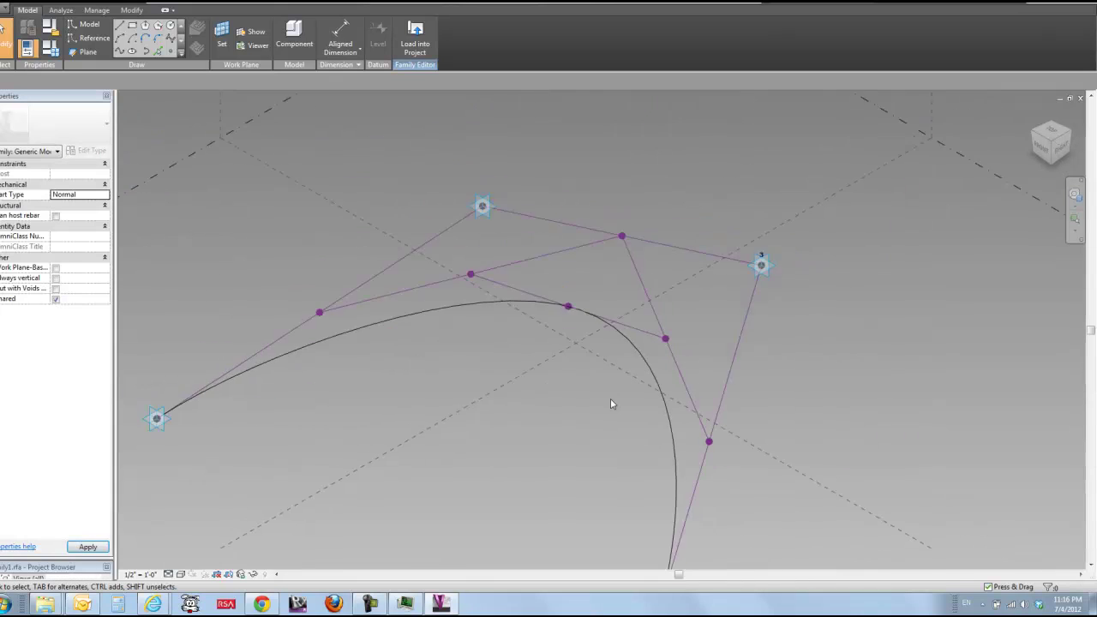
{"action": "middle_click_drag", "start_coordinate": [611, 404], "coordinate": [617, 380], "text": "shift"}
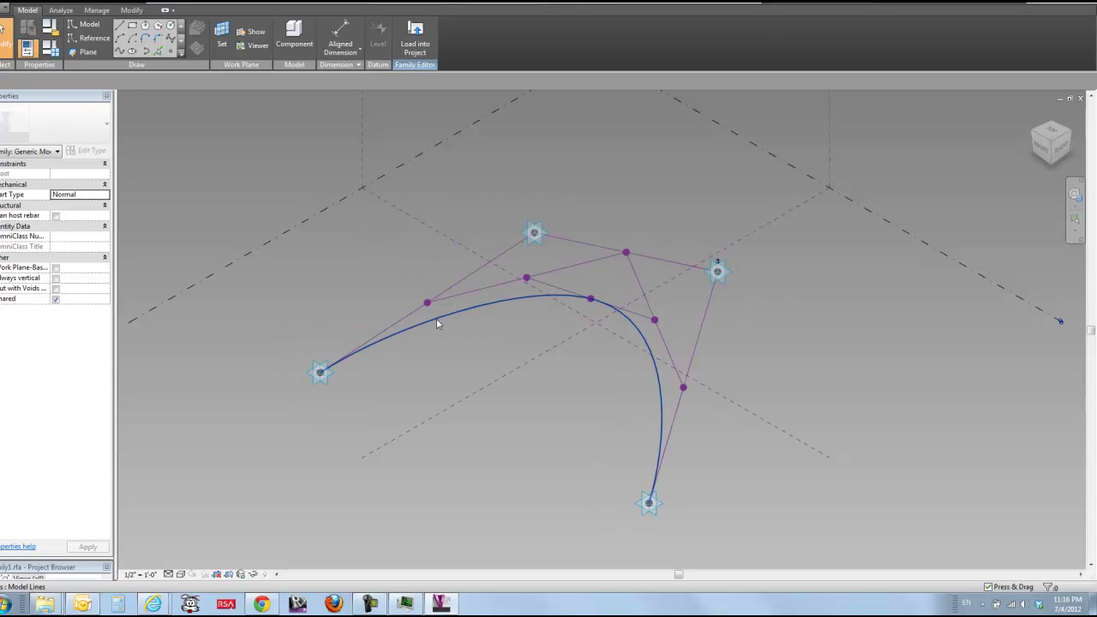
{"action": "left_click", "coordinate": [444, 351]}
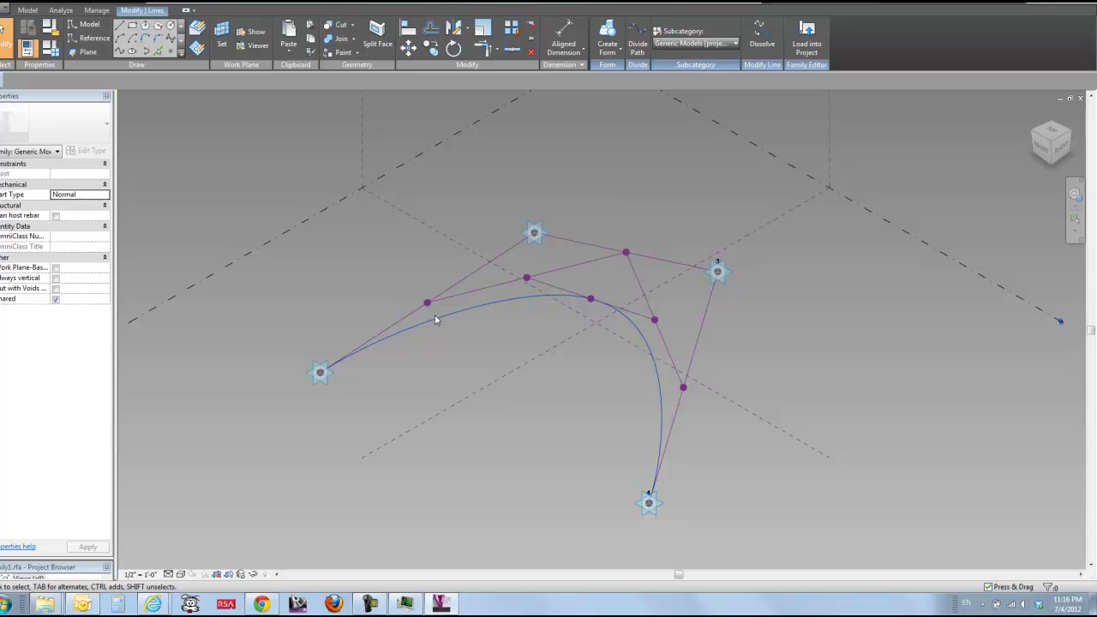
{"action": "left_click", "coordinate": [502, 277]}
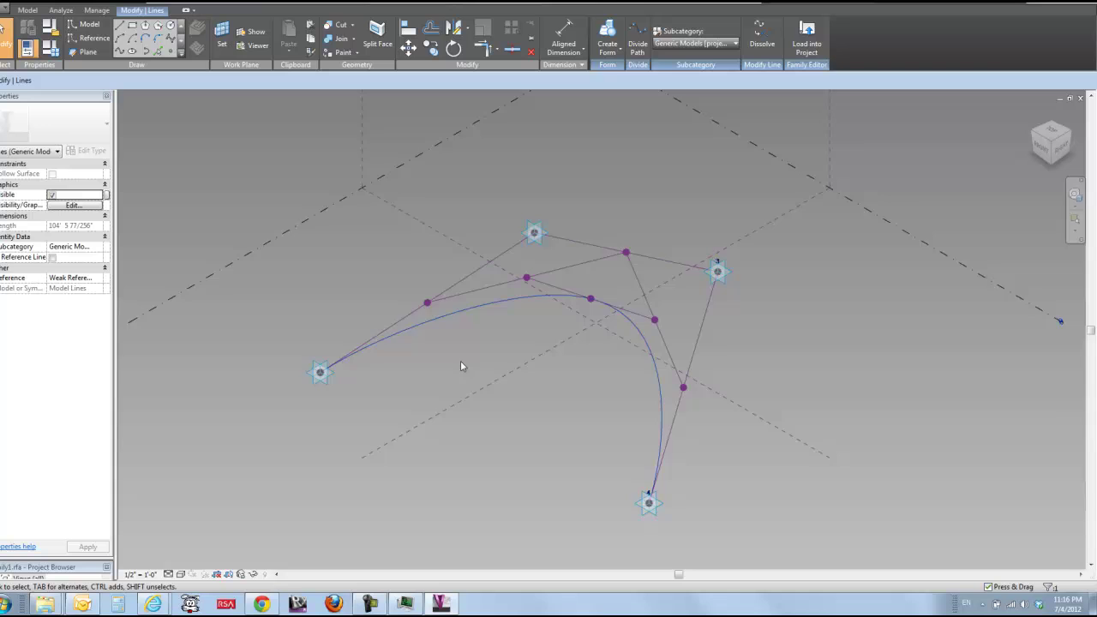
{"action": "middle_click_drag", "start_coordinate": [460, 361], "coordinate": [448, 361], "text": "shift"}
{"action": "scroll", "coordinate": [443, 367], "scroll_direction": "down", "scroll_amount": 2}
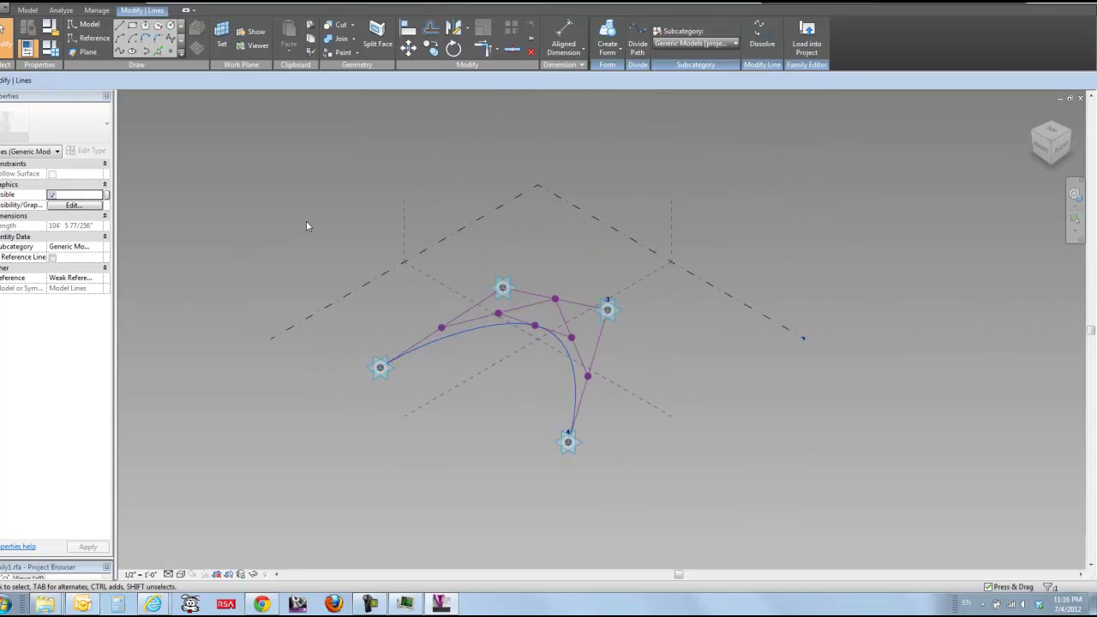
{"action": "left_click_drag", "start_coordinate": [306, 225], "coordinate": [682, 481]}
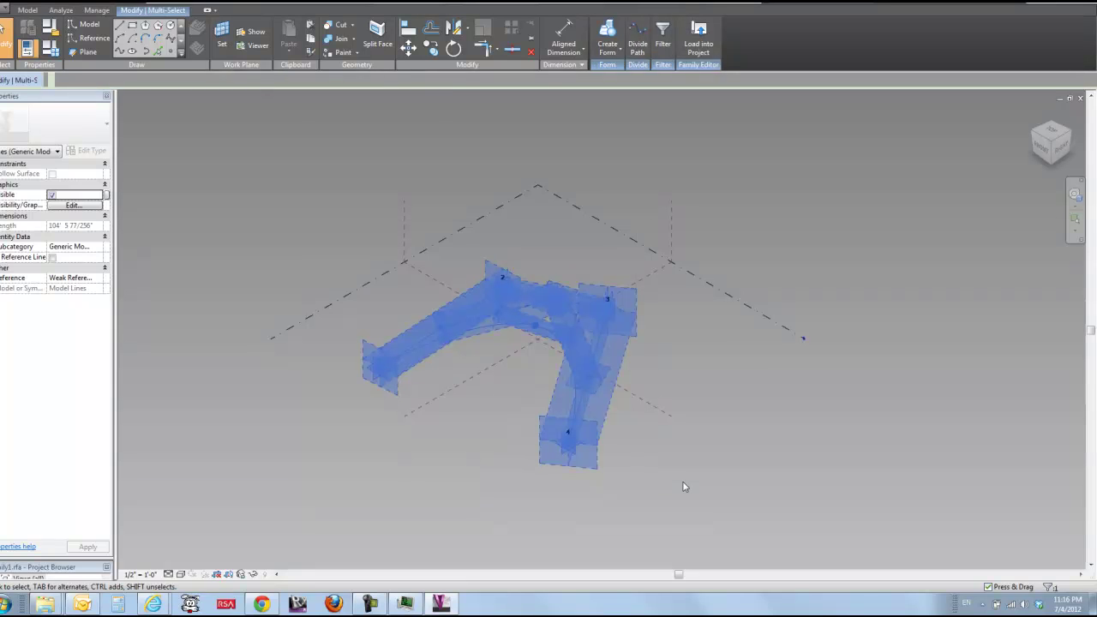
{"action": "key", "text": "Delete"}
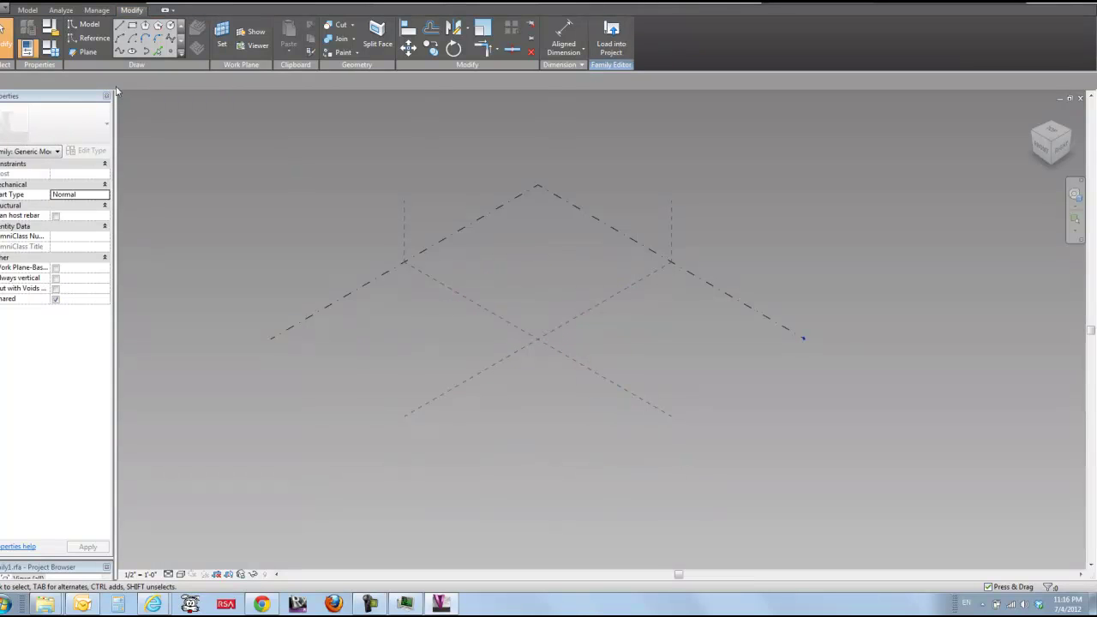
Step: Draw a three-segment reference-line chain ending in a vertical segment
{"action": "left_click", "coordinate": [95, 39]}
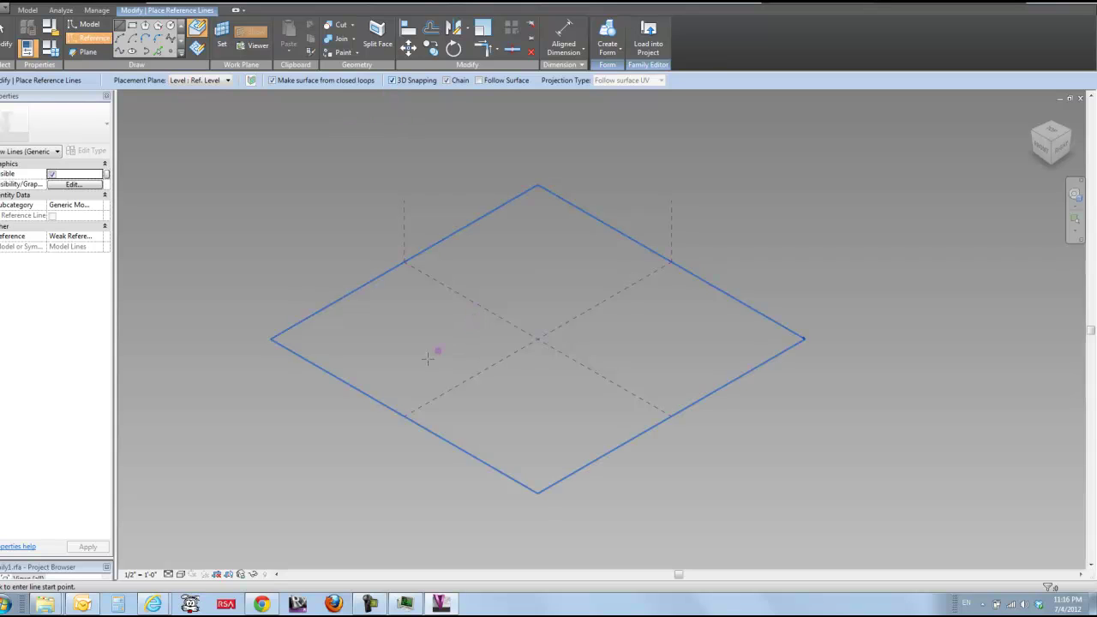
{"action": "left_click", "coordinate": [406, 372]}
{"action": "left_click", "coordinate": [676, 329]}
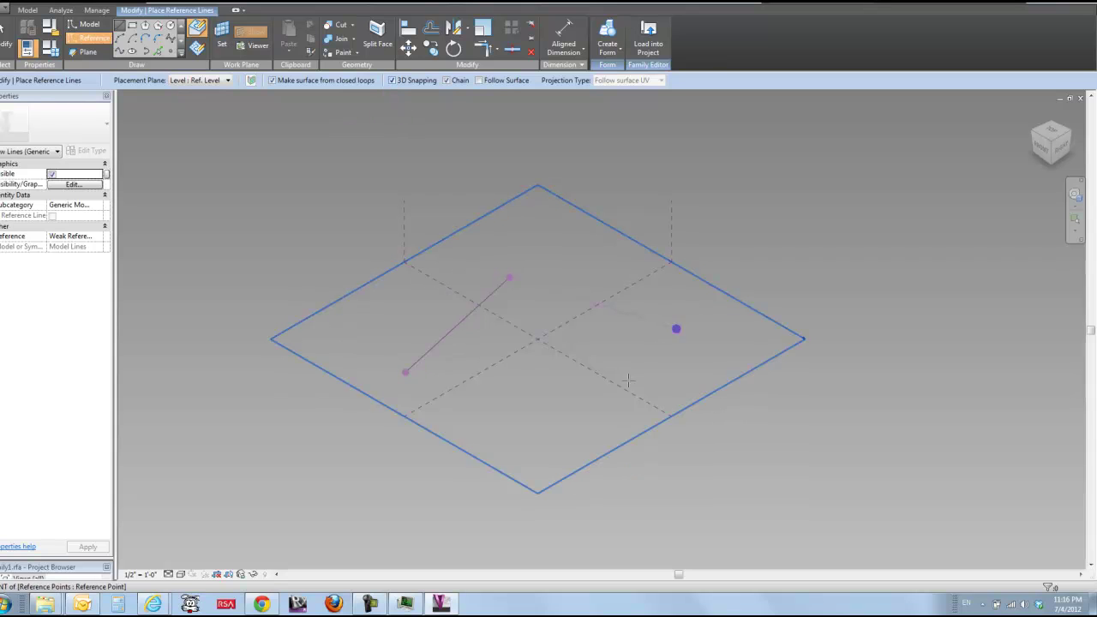
{"action": "left_click", "coordinate": [673, 459]}
{"action": "key", "text": "Escape"}
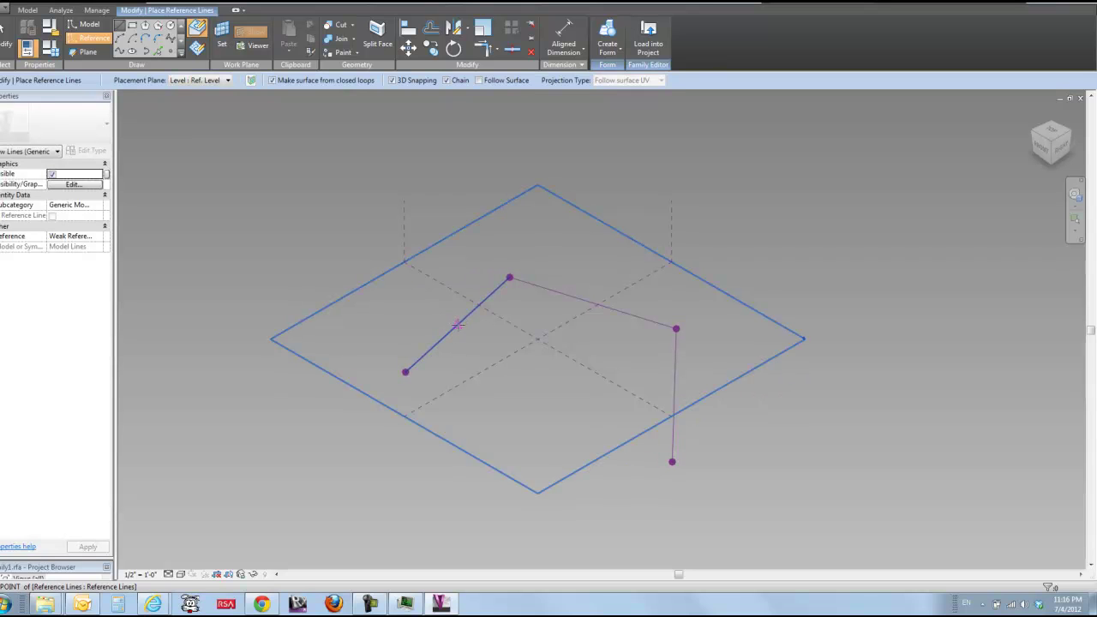
Step: Add nested reference lines connecting points hosted along the chain's segments
{"action": "left_click", "coordinate": [458, 324]}
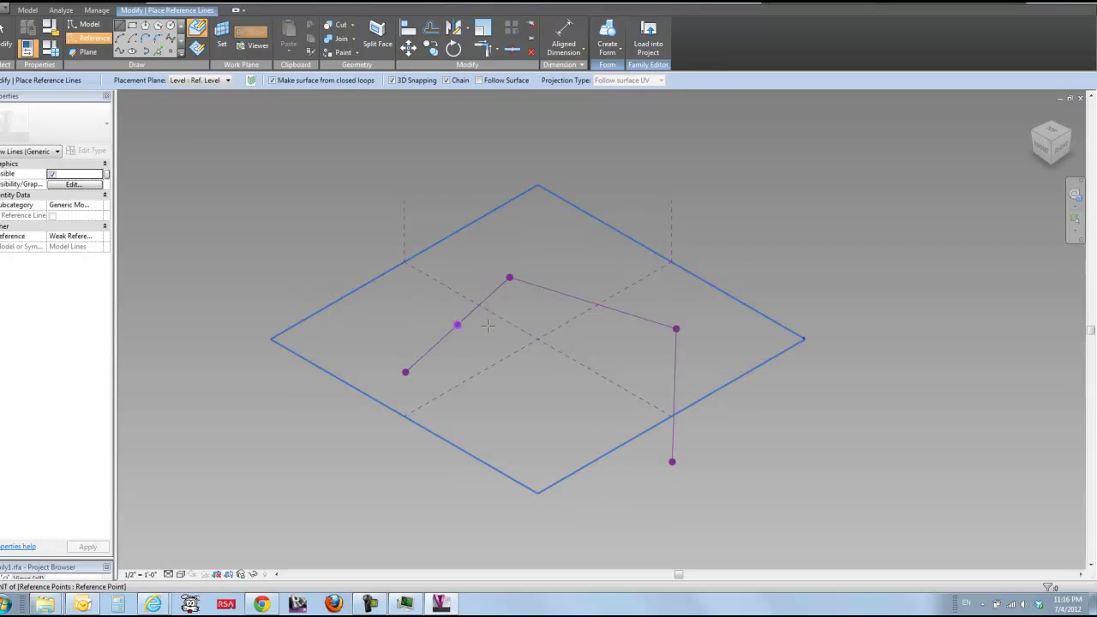
{"action": "left_click", "coordinate": [592, 303]}
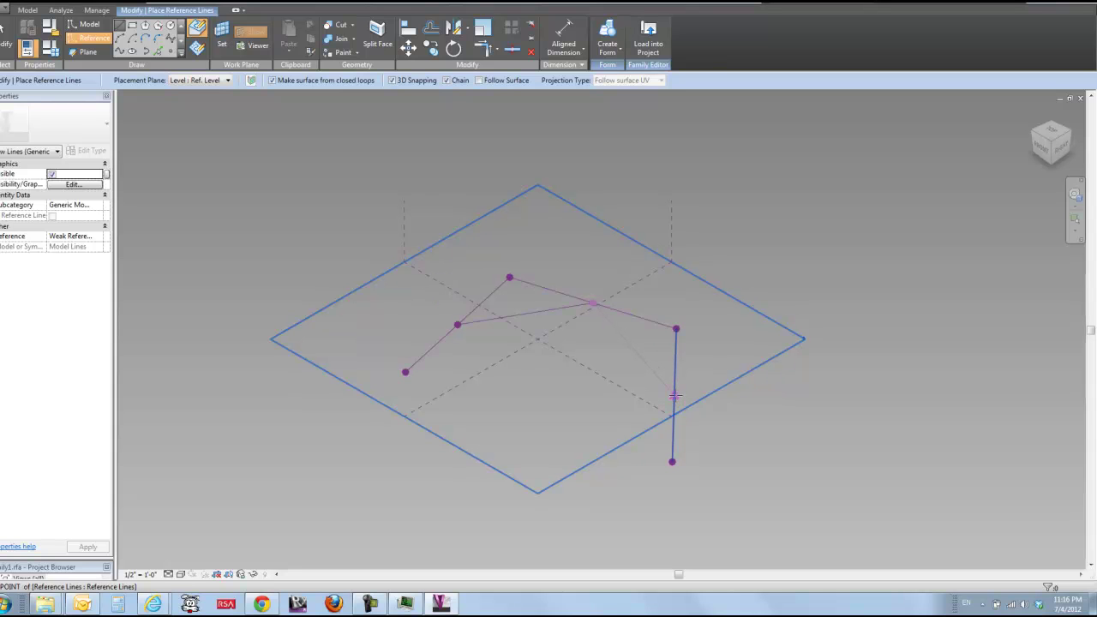
{"action": "left_click", "coordinate": [674, 395]}
{"action": "key", "text": "Escape"}
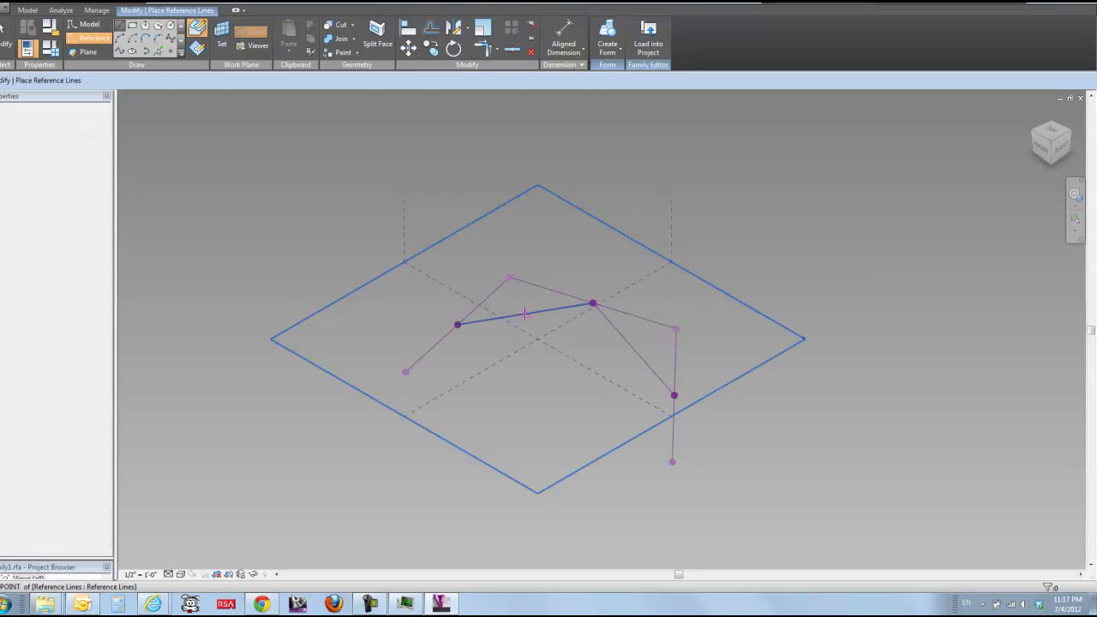
{"action": "left_click", "coordinate": [634, 349]}
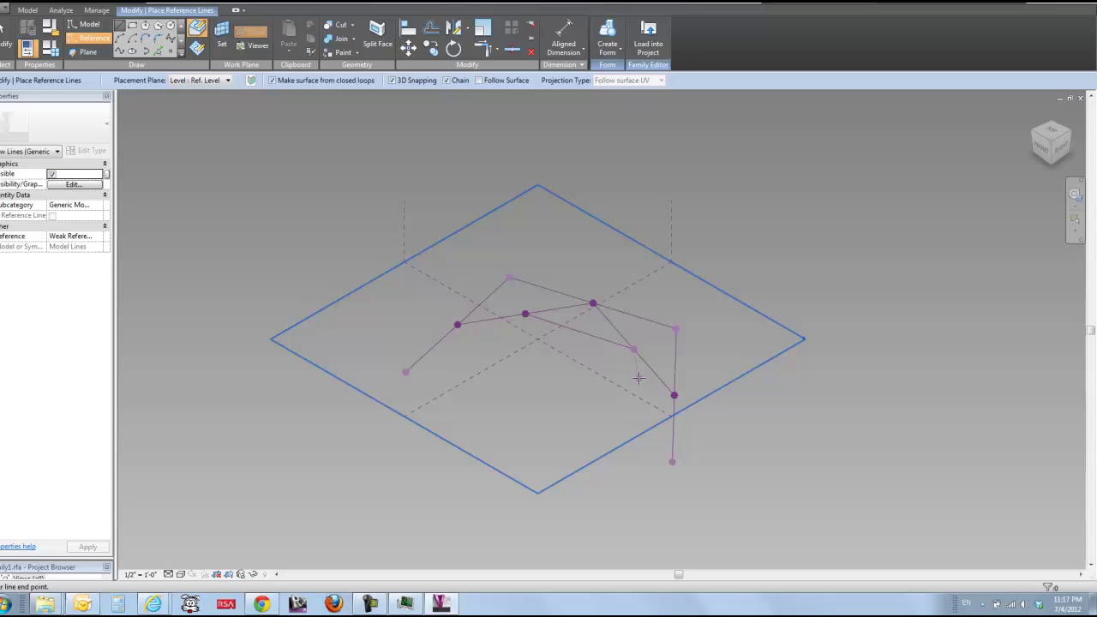
{"action": "key", "text": "Escape"}
{"action": "key", "text": "Escape"}
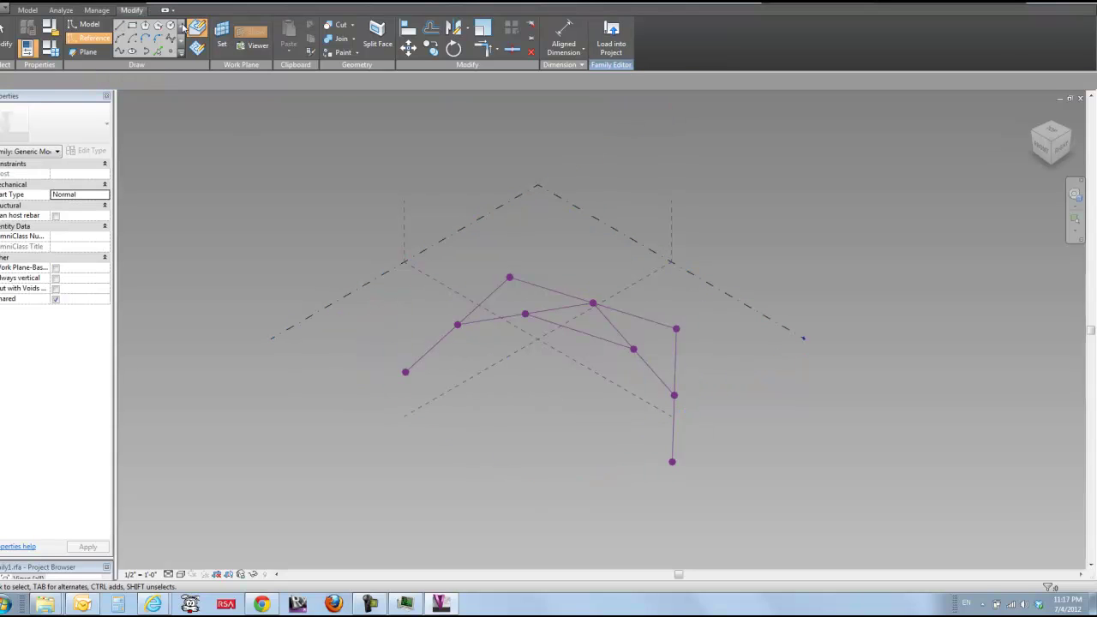
Step: Draw a Spline Through Points from the chain's start via the innermost line to the vertical segment's bottom
{"action": "left_click", "coordinate": [121, 53]}
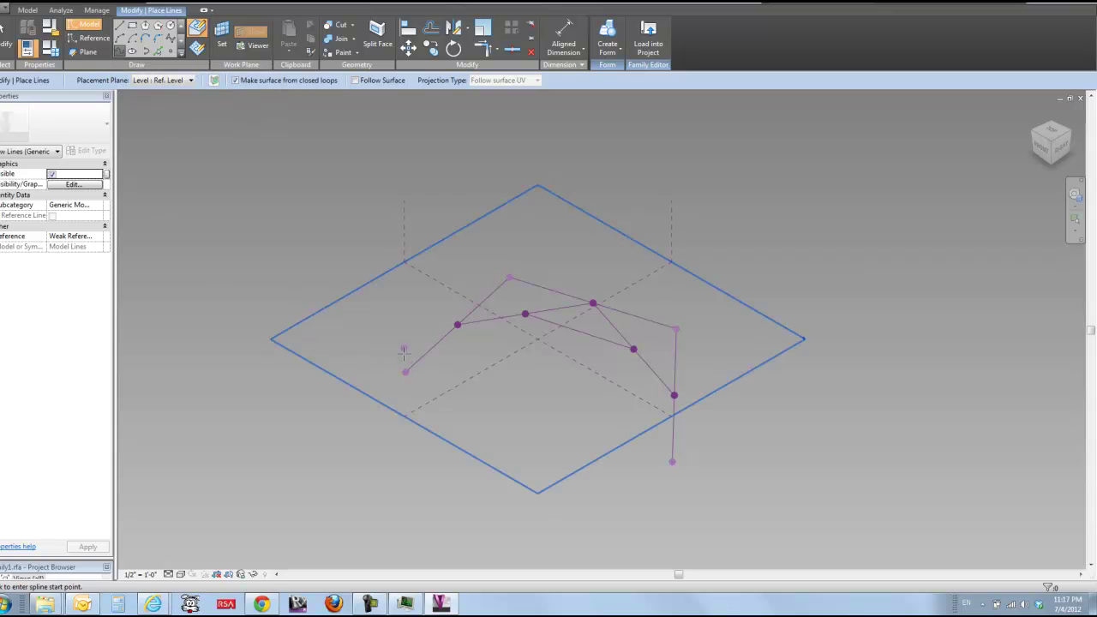
{"action": "scroll", "coordinate": [472, 362], "scroll_direction": "up", "scroll_amount": 5}
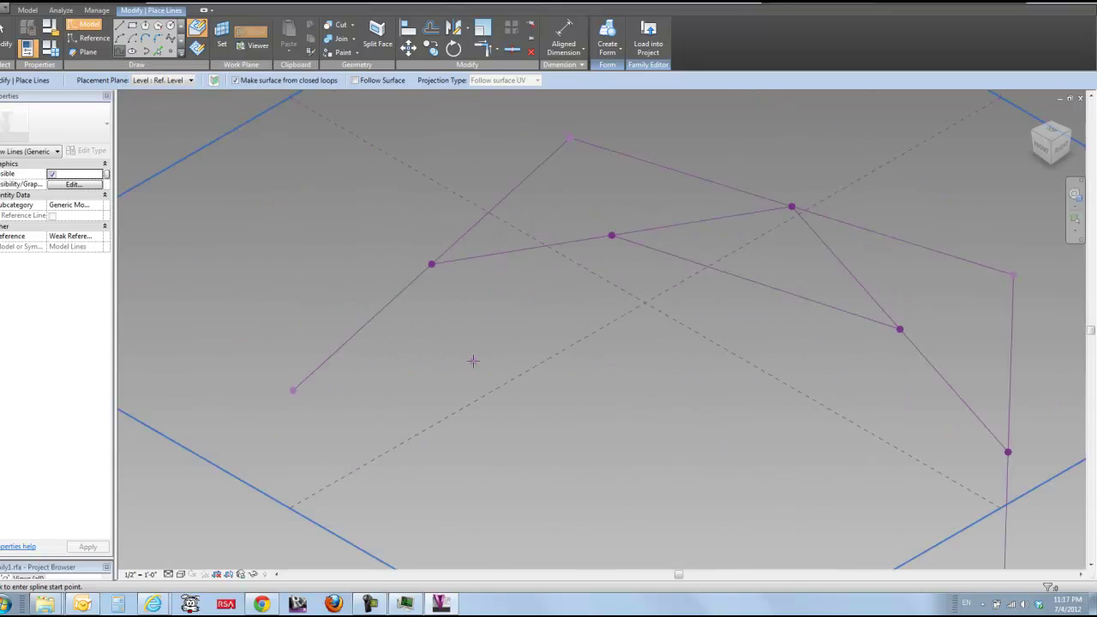
{"action": "left_click", "coordinate": [317, 369]}
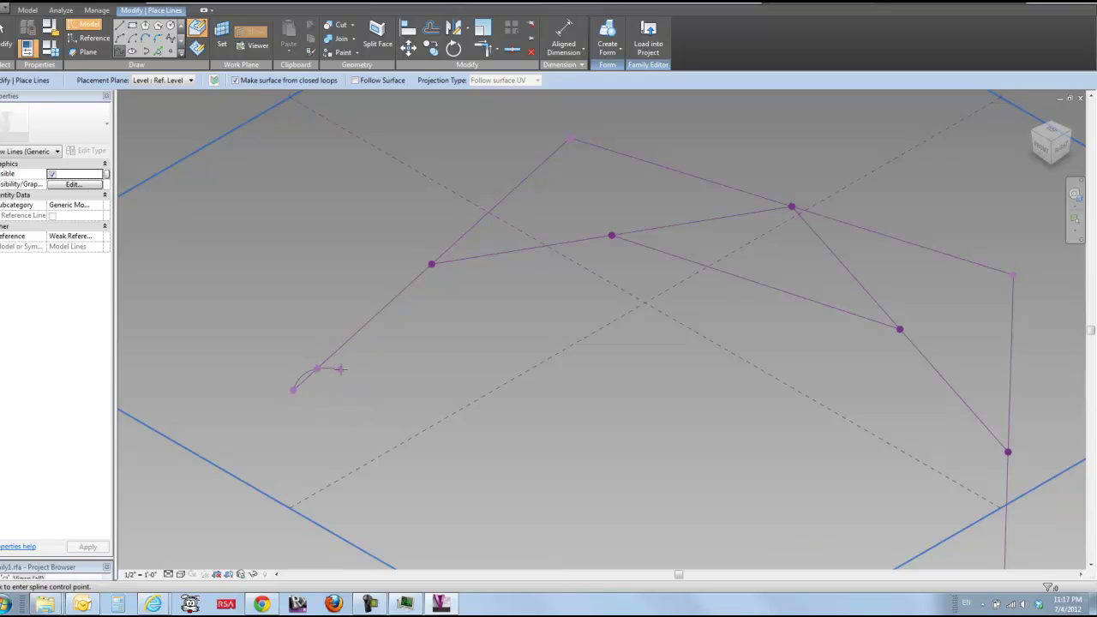
{"action": "left_click", "coordinate": [756, 283]}
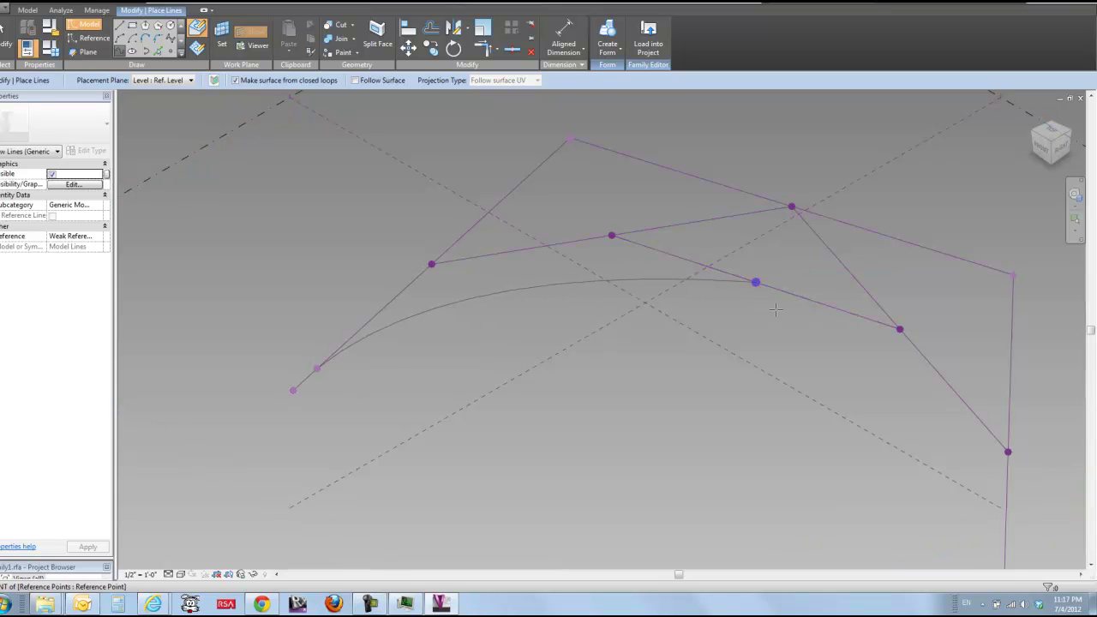
{"action": "middle_click_drag", "start_coordinate": [791, 335], "coordinate": [539, 192]}
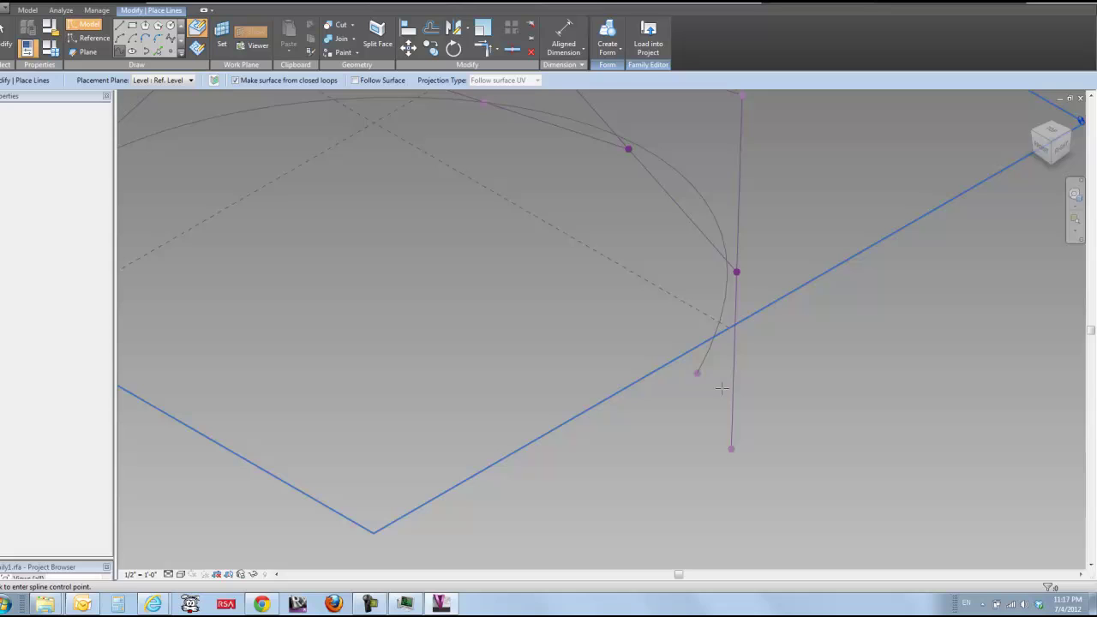
{"action": "left_click", "coordinate": [731, 447]}
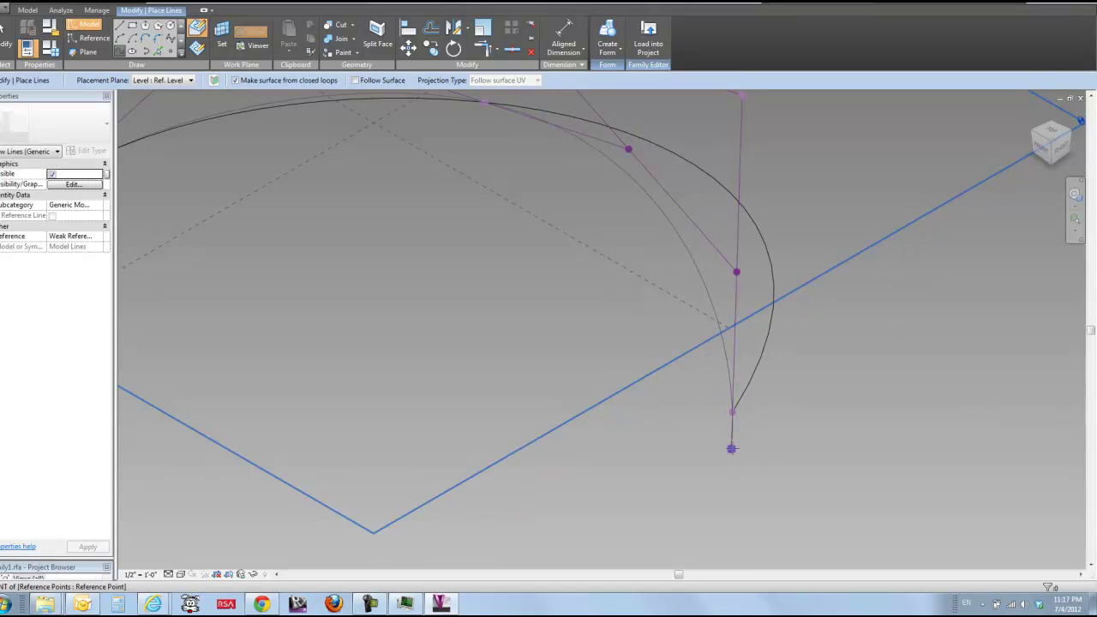
{"action": "left_click", "coordinate": [731, 447]}
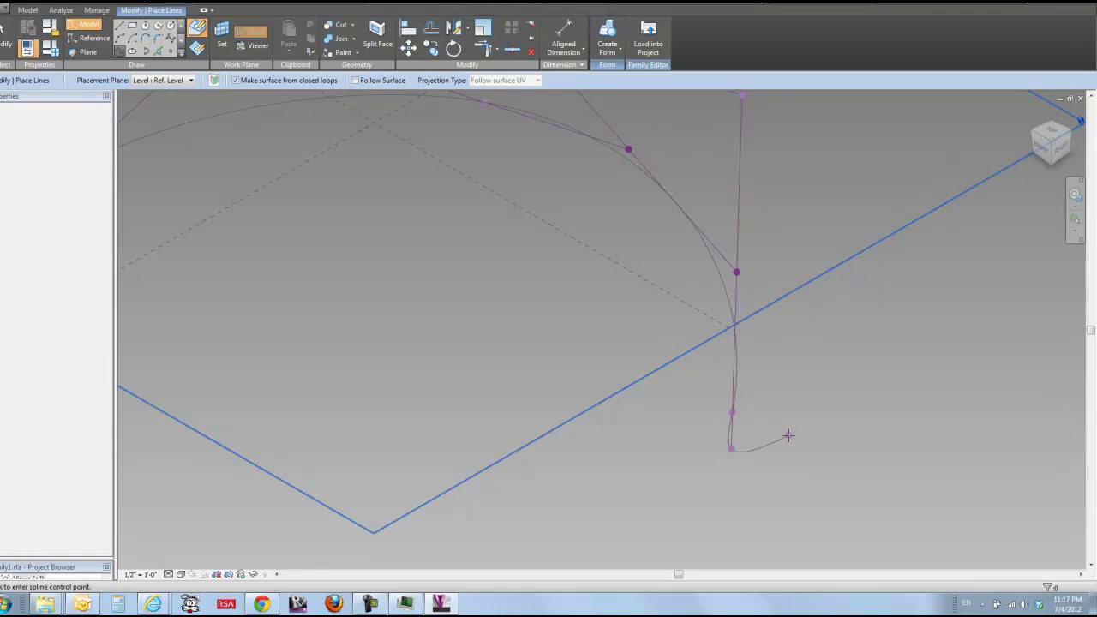
{"action": "key", "text": "Escape"}
{"action": "scroll", "coordinate": [671, 431], "scroll_direction": "down", "scroll_amount": 3}
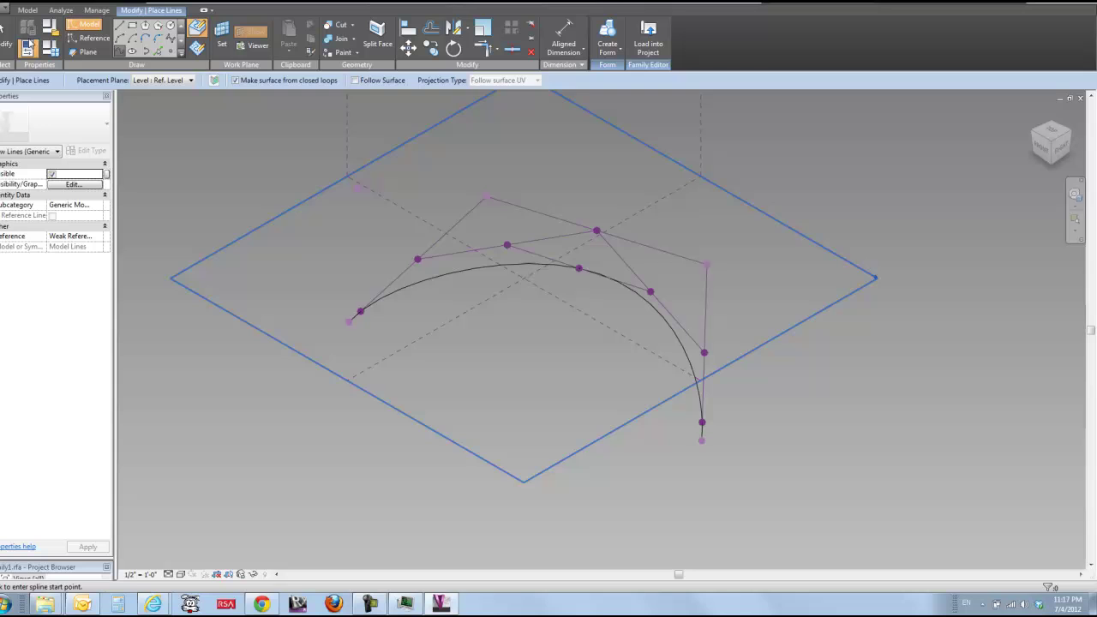
{"action": "left_click", "coordinate": [5, 36]}
Step: Set the middle reference point's Normalized Curve Parameter to 0.001, then orbit to view the curve's bend
{"action": "scroll", "coordinate": [392, 310], "scroll_direction": "up", "scroll_amount": 3}
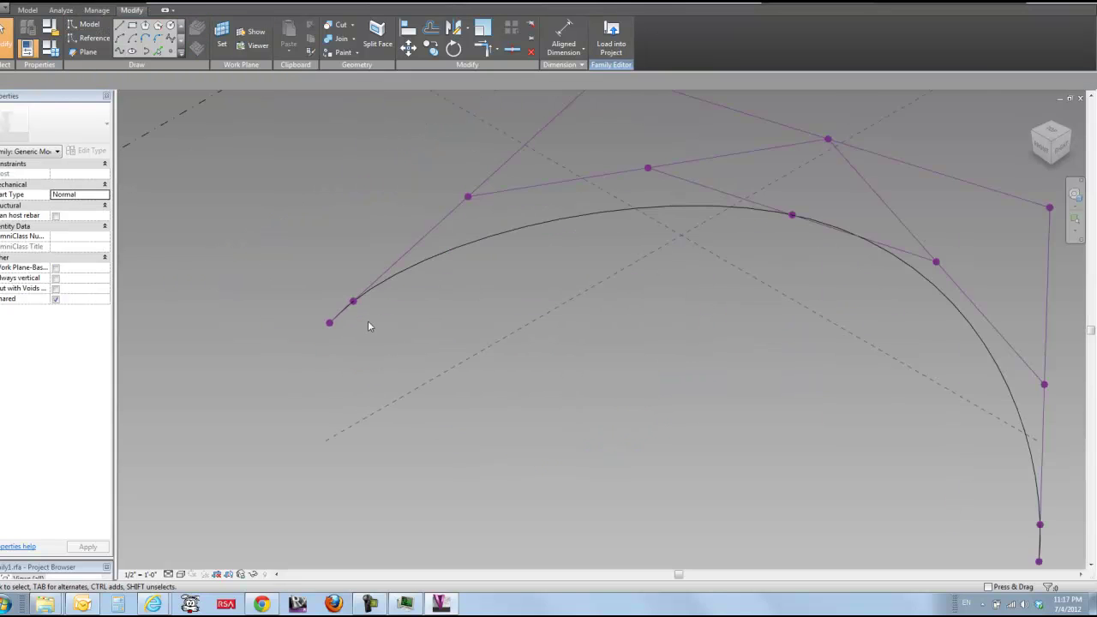
{"action": "scroll", "coordinate": [368, 321], "scroll_direction": "up", "scroll_amount": 5}
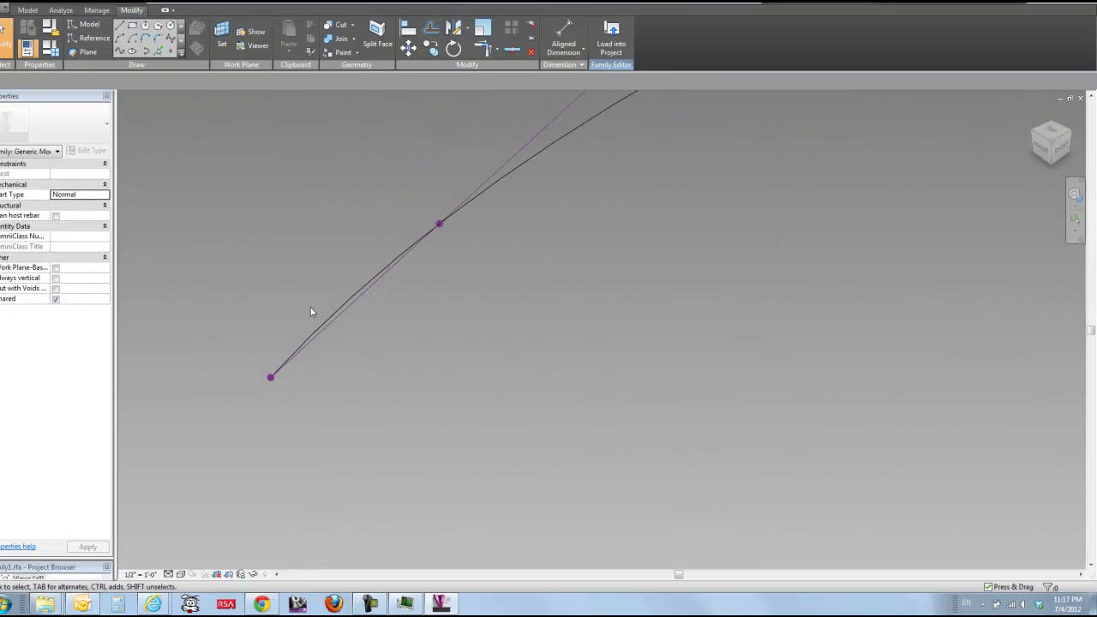
{"action": "scroll", "coordinate": [312, 312], "scroll_direction": "up", "scroll_amount": 3}
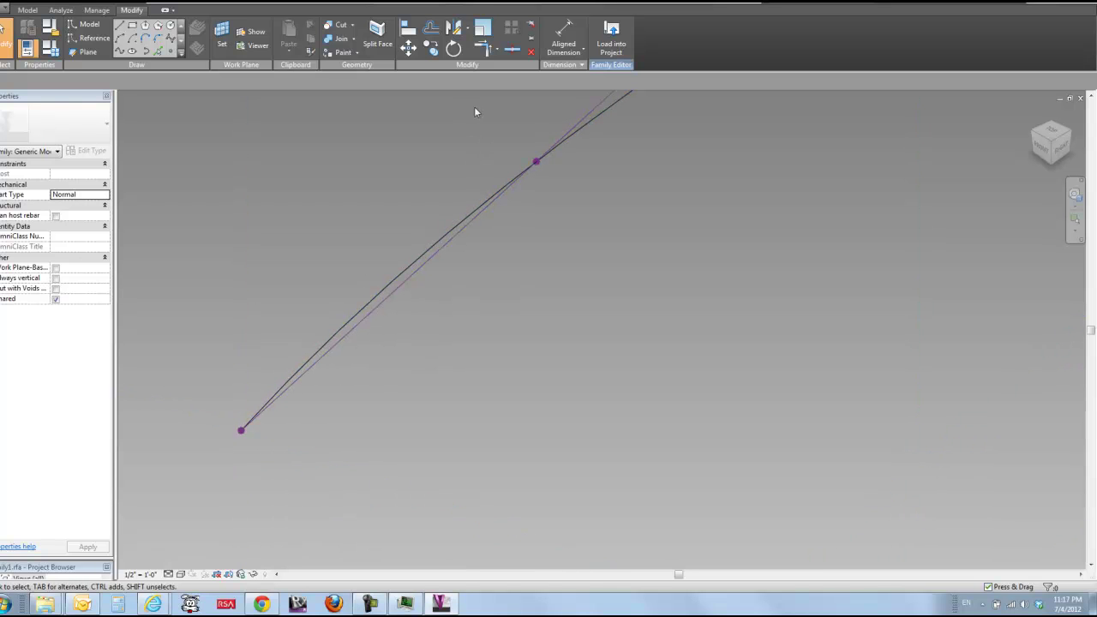
{"action": "left_click_drag", "start_coordinate": [474, 107], "coordinate": [626, 268]}
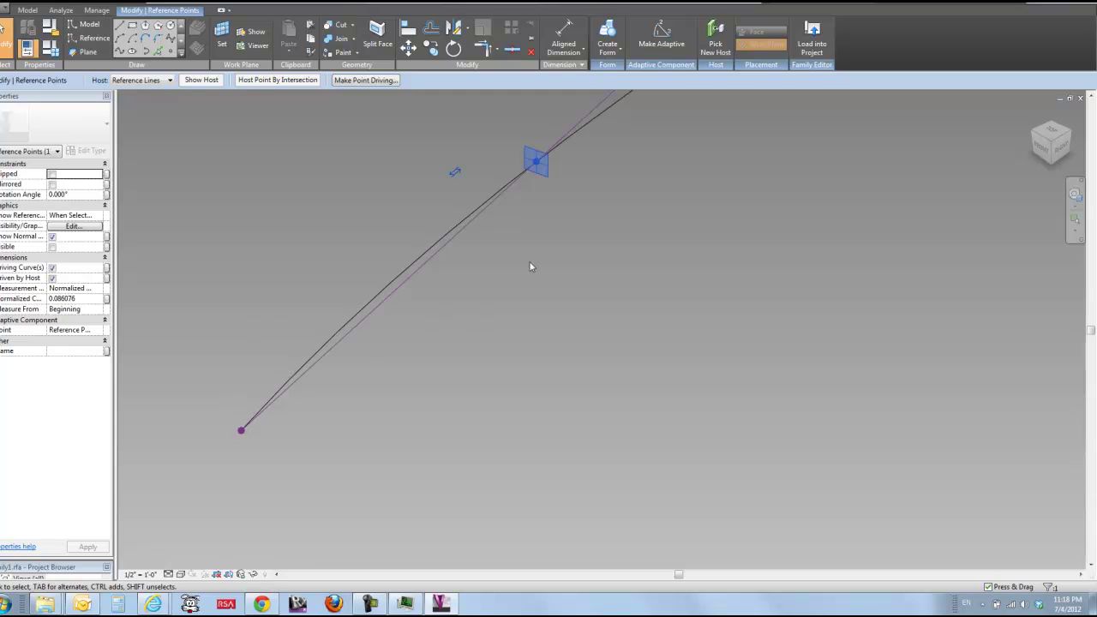
{"action": "left_click", "coordinate": [63, 299]}
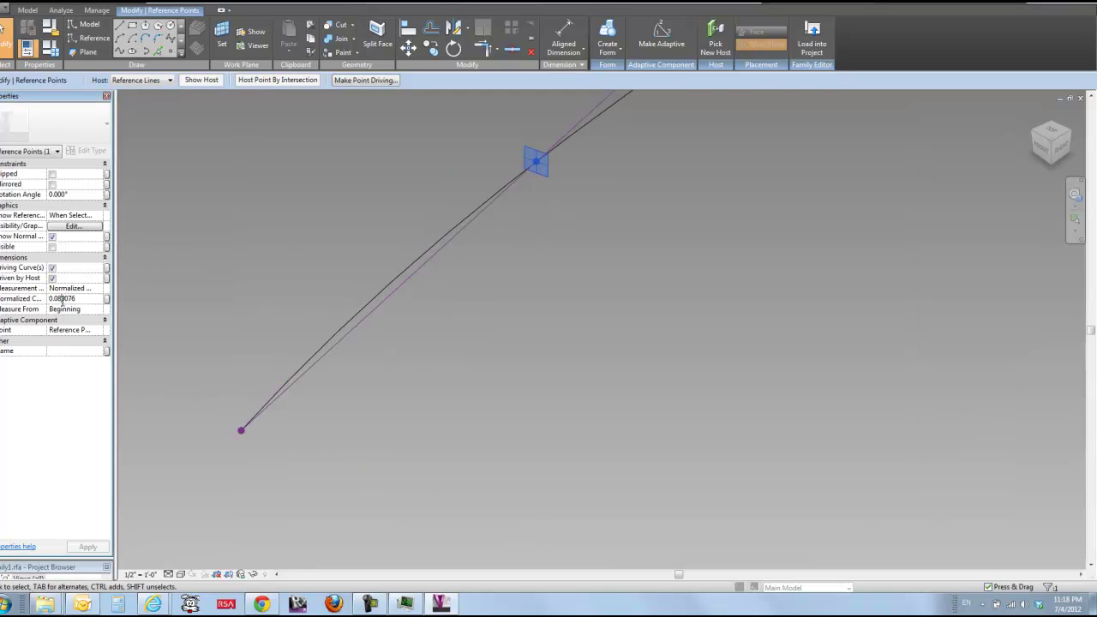
{"action": "left_click_drag", "start_coordinate": [60, 298], "coordinate": [75, 299]}
{"action": "type", "text": "0"}
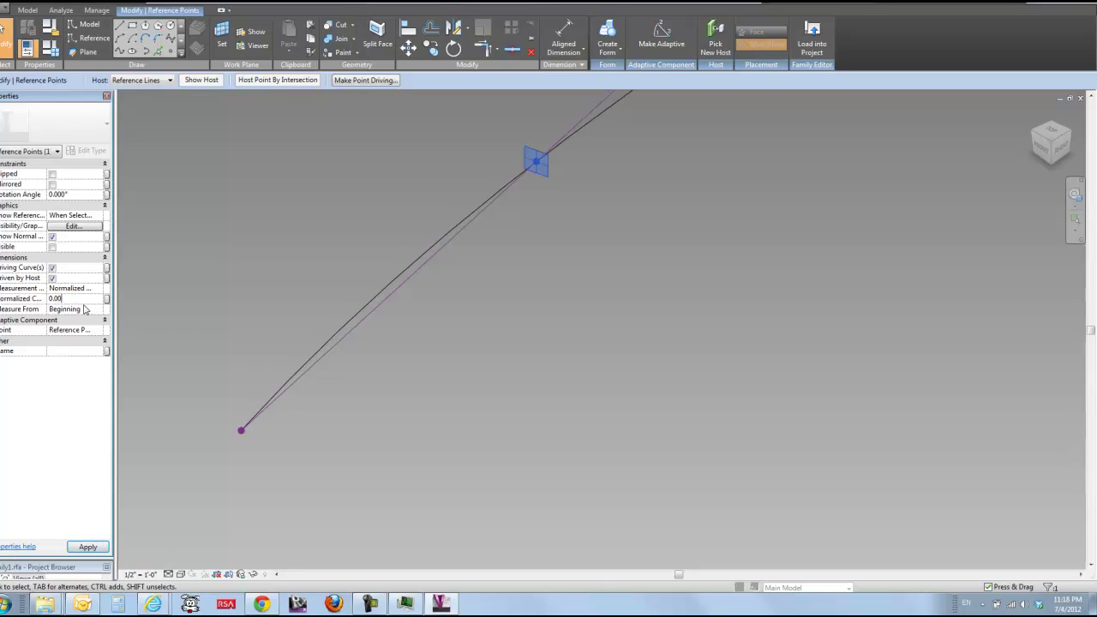
{"action": "type", "text": "1"}
{"action": "key", "text": "Return"}
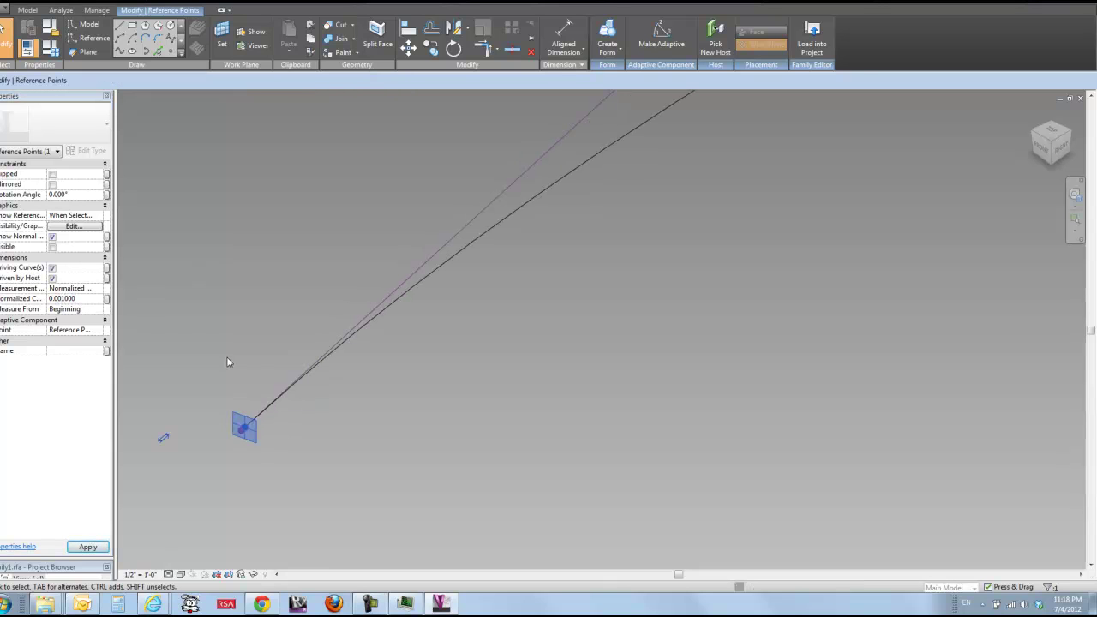
{"action": "left_click", "coordinate": [228, 375]}
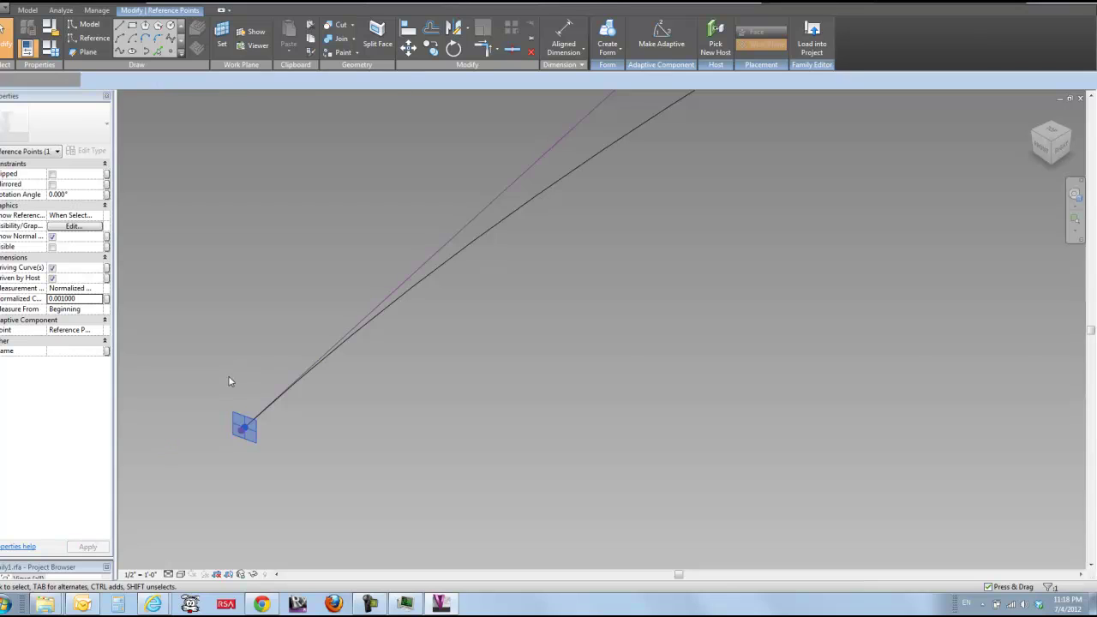
{"action": "middle_click_drag", "start_coordinate": [256, 405], "coordinate": [244, 353], "text": "shift"}
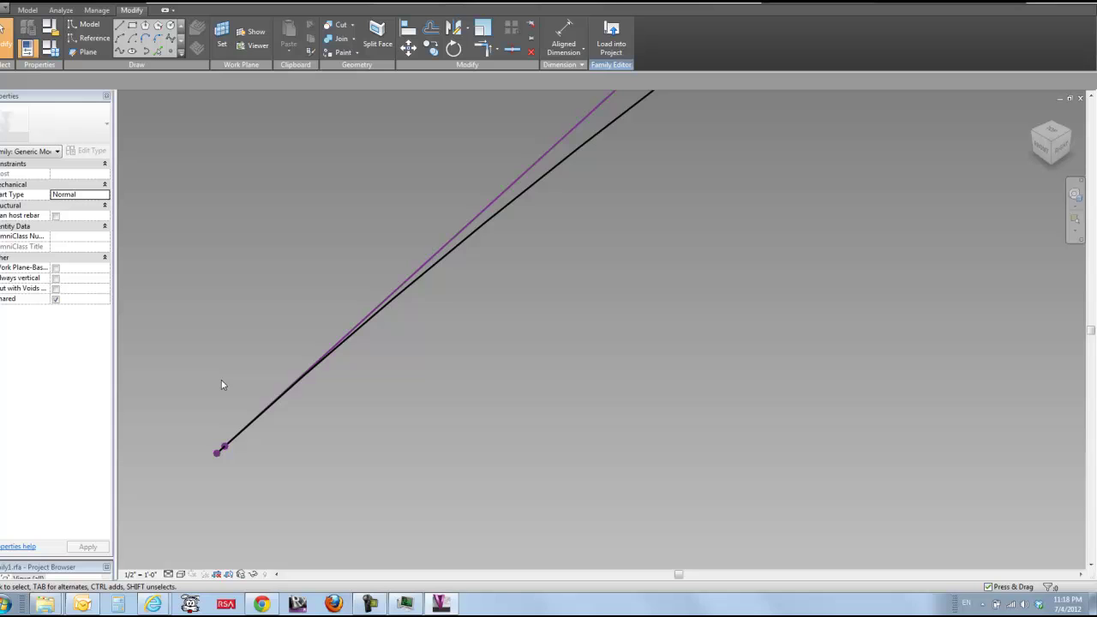
{"action": "middle_click_drag", "start_coordinate": [221, 385], "coordinate": [591, 425], "text": "shift"}
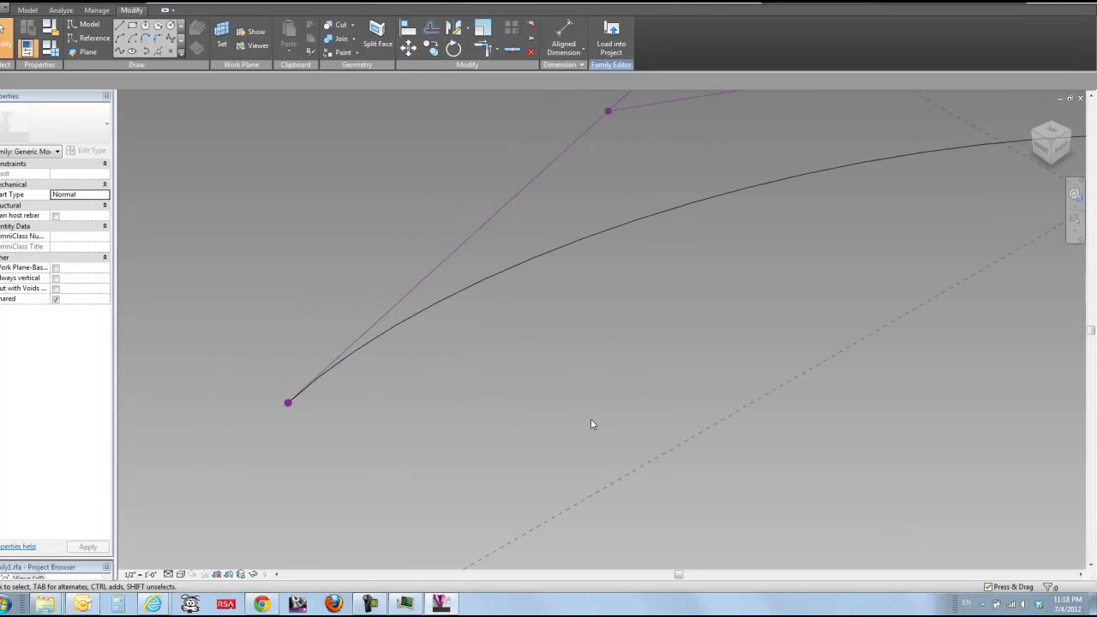
Step: Select the hosted point near the curve's far end and measure it from End at 0.001
{"action": "scroll", "coordinate": [696, 471], "scroll_direction": "down", "scroll_amount": 3}
{"action": "middle_click_drag", "start_coordinate": [695, 471], "coordinate": [409, 323], "text": "shift"}
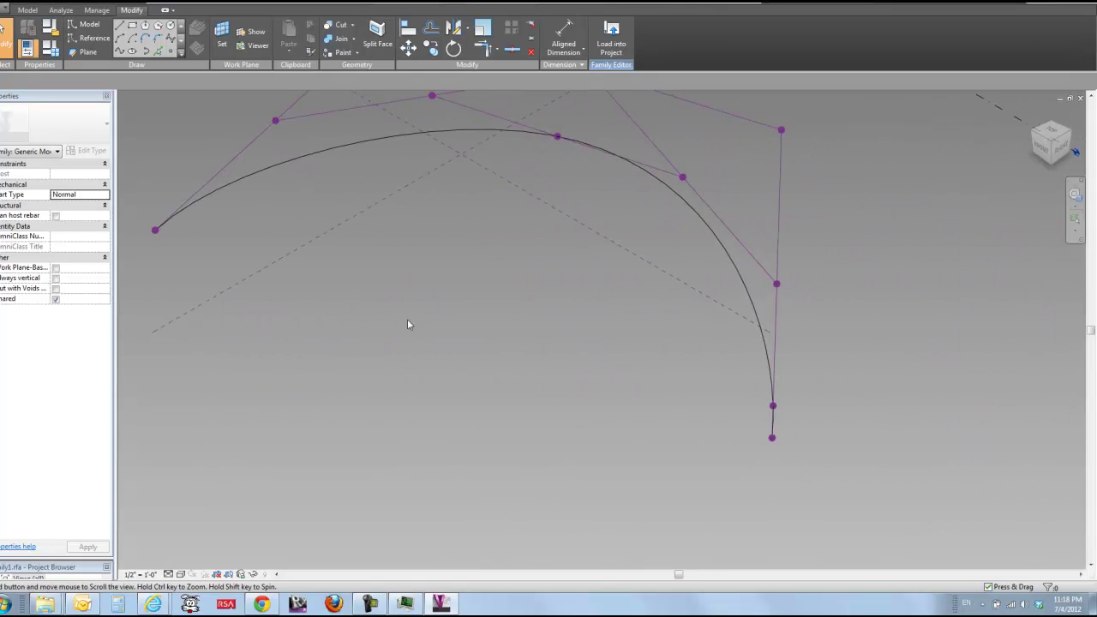
{"action": "scroll", "coordinate": [801, 451], "scroll_direction": "up", "scroll_amount": 4}
{"action": "middle_click_drag", "start_coordinate": [801, 451], "coordinate": [729, 369], "text": "shift"}
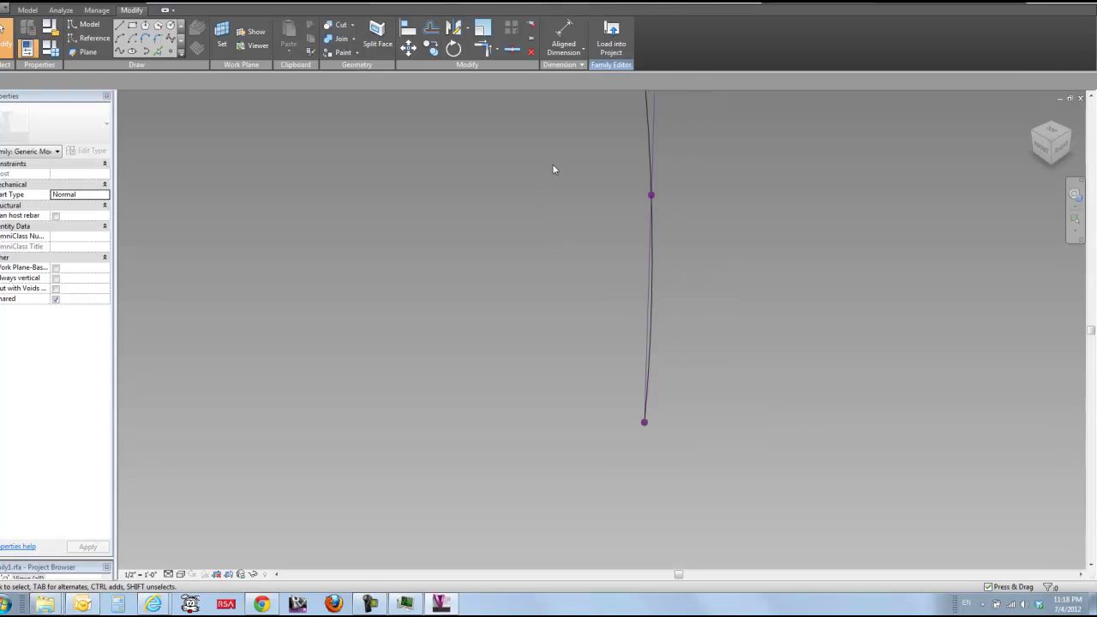
{"action": "left_click_drag", "start_coordinate": [561, 157], "coordinate": [843, 284]}
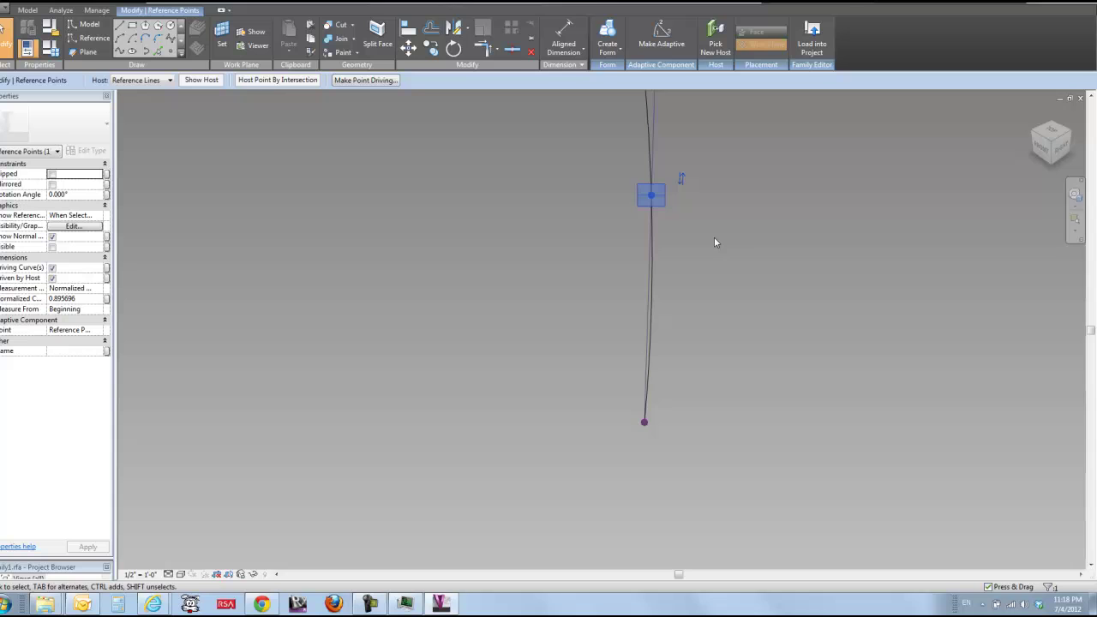
{"action": "middle_click_drag", "start_coordinate": [696, 243], "coordinate": [669, 191], "text": "shift"}
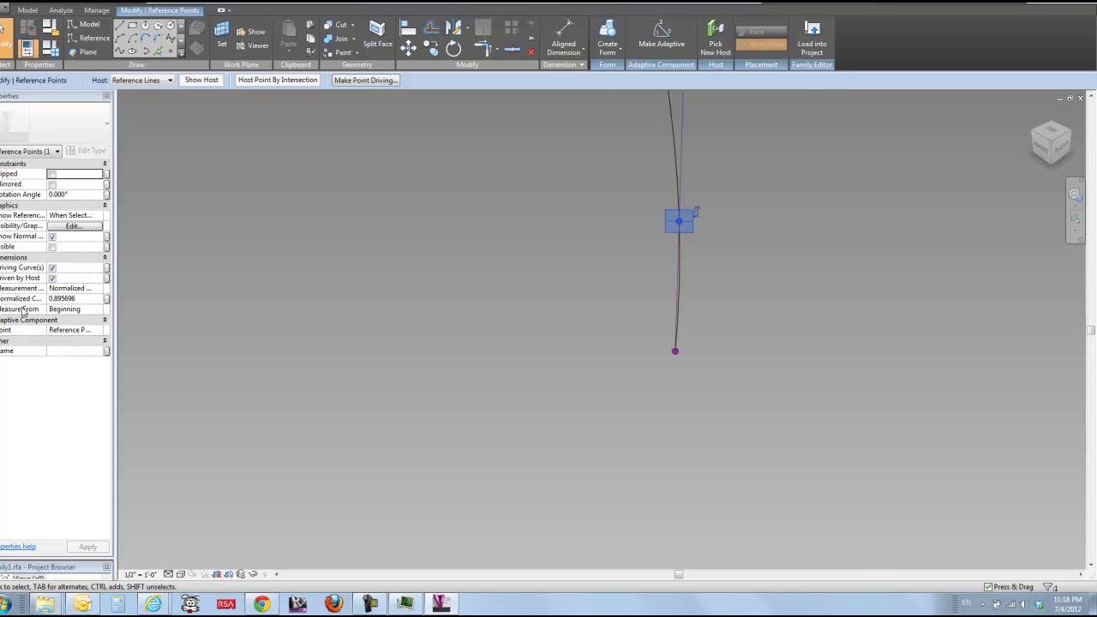
{"action": "middle_click_drag", "start_coordinate": [443, 296], "coordinate": [526, 401], "text": "shift"}
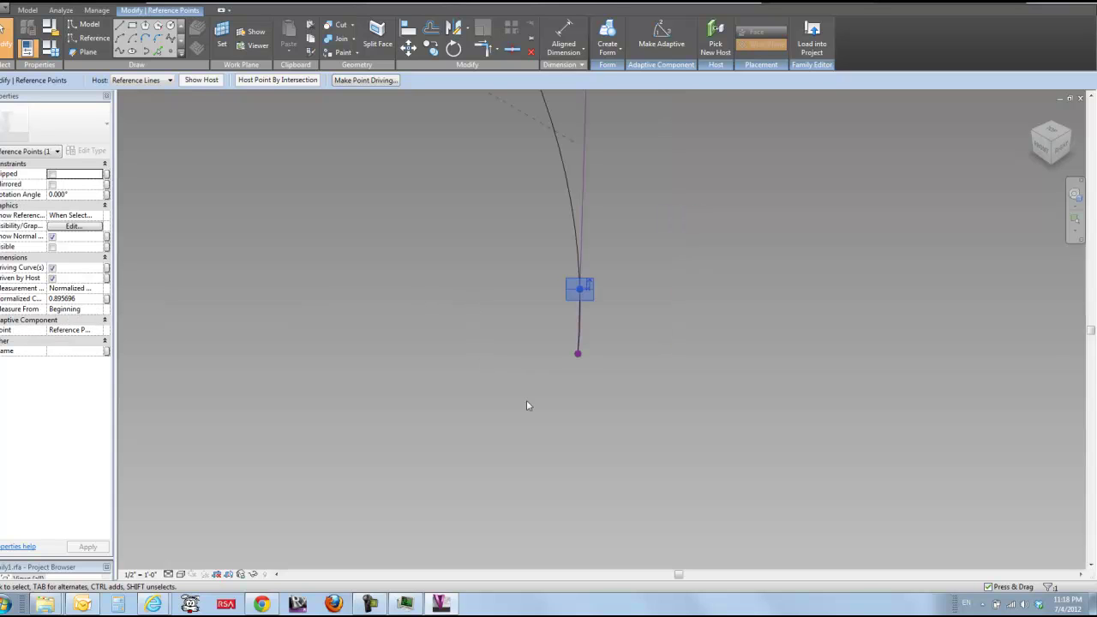
{"action": "middle_click_drag", "start_coordinate": [516, 449], "coordinate": [534, 174], "text": "shift"}
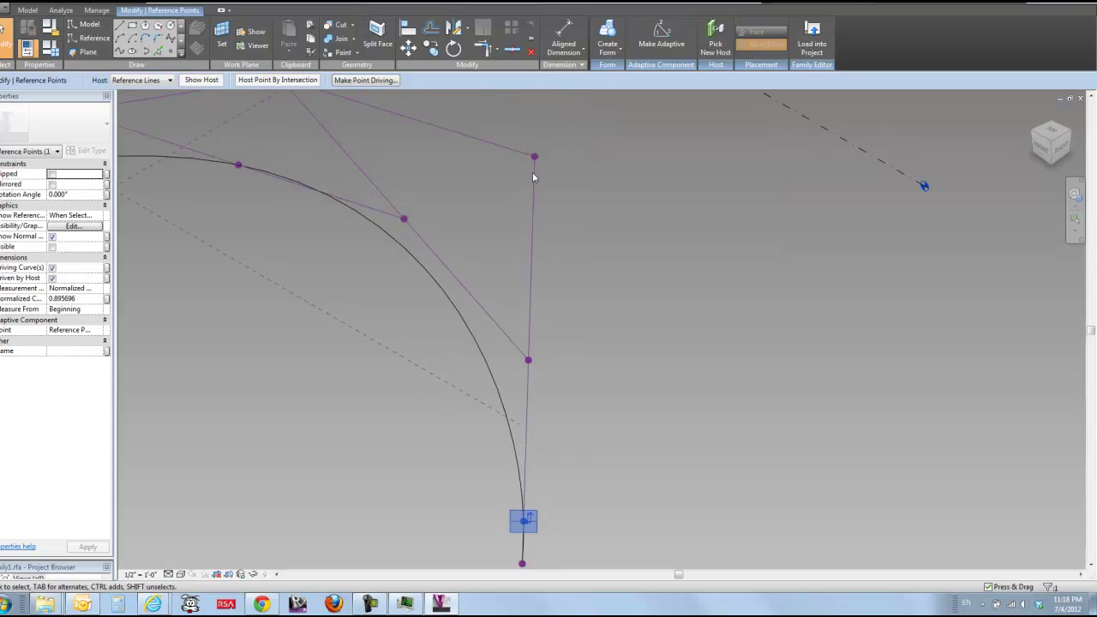
{"action": "left_click", "coordinate": [83, 314]}
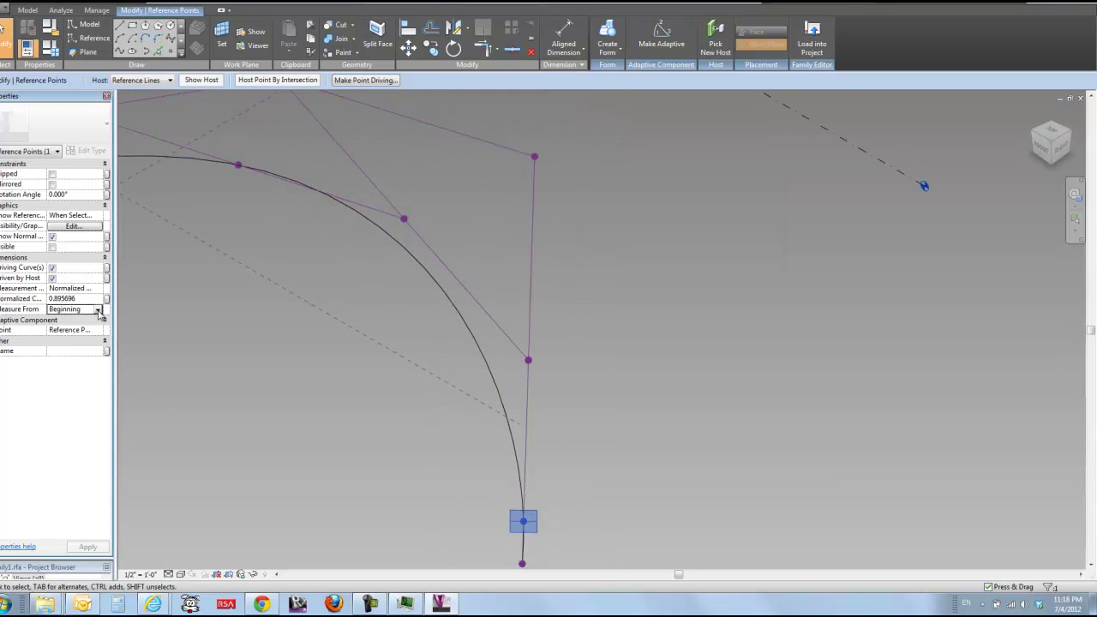
{"action": "left_click", "coordinate": [72, 330]}
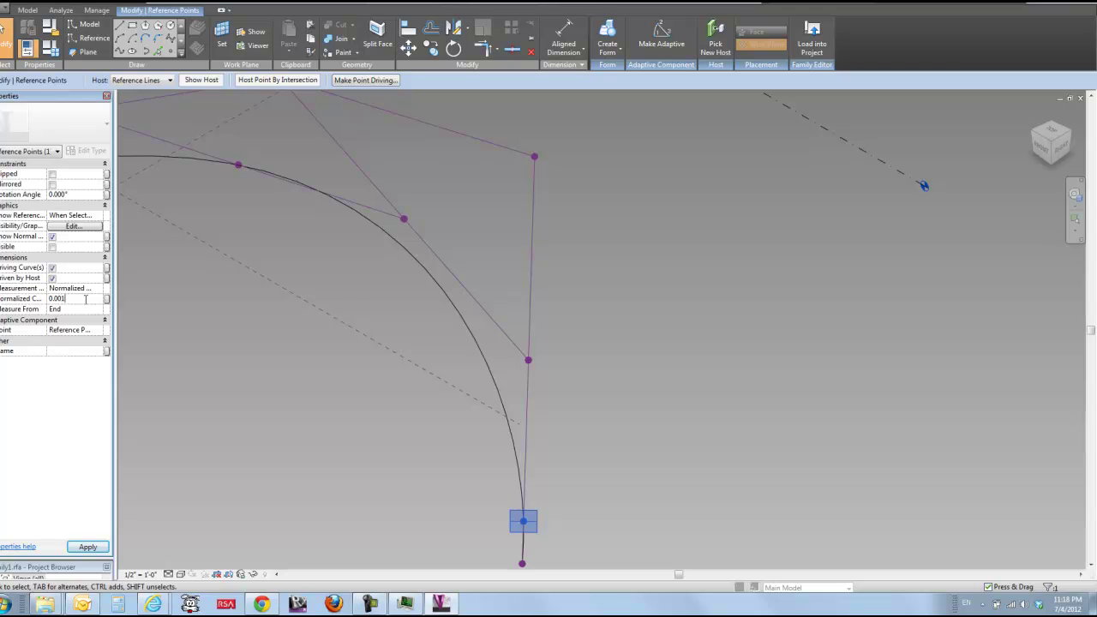
{"action": "left_click", "coordinate": [291, 397]}
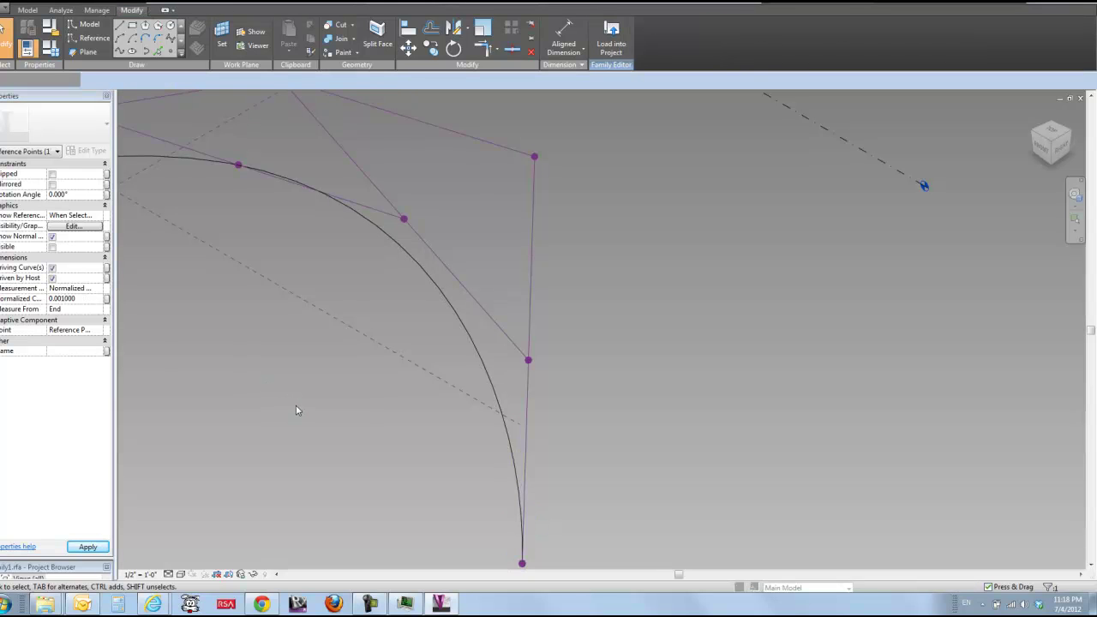
{"action": "middle_click_drag", "start_coordinate": [296, 409], "coordinate": [556, 428], "text": "shift"}
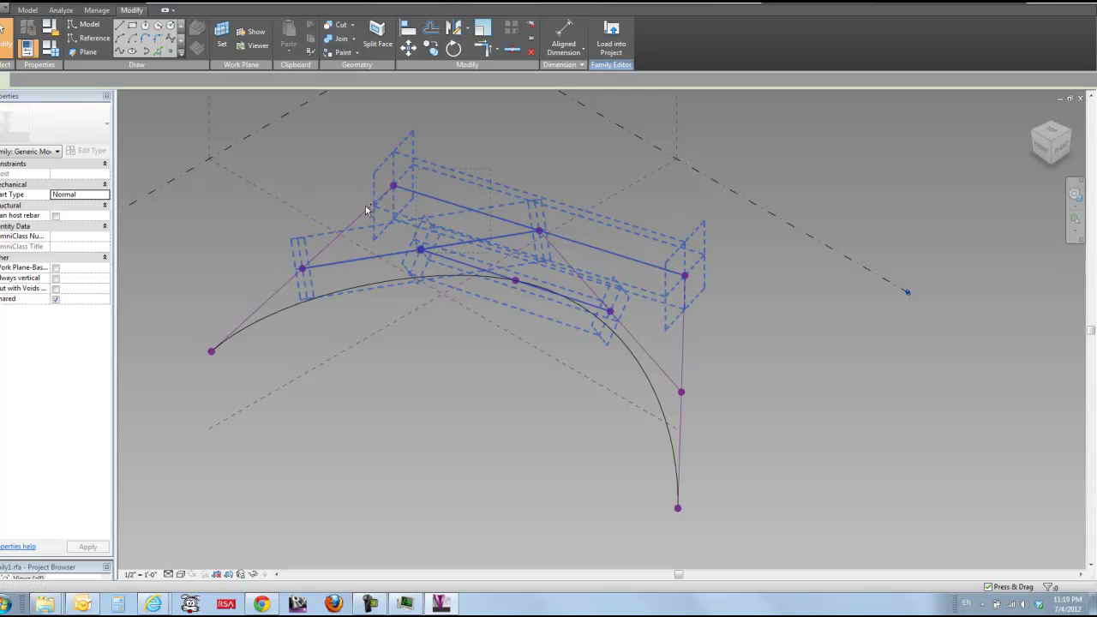
Step: Filter the form and path-line selection to the six Reference Lines and set them to Not a Reference
{"action": "left_click", "coordinate": [376, 168]}
{"action": "left_click", "coordinate": [364, 210], "text": "ctrl"}
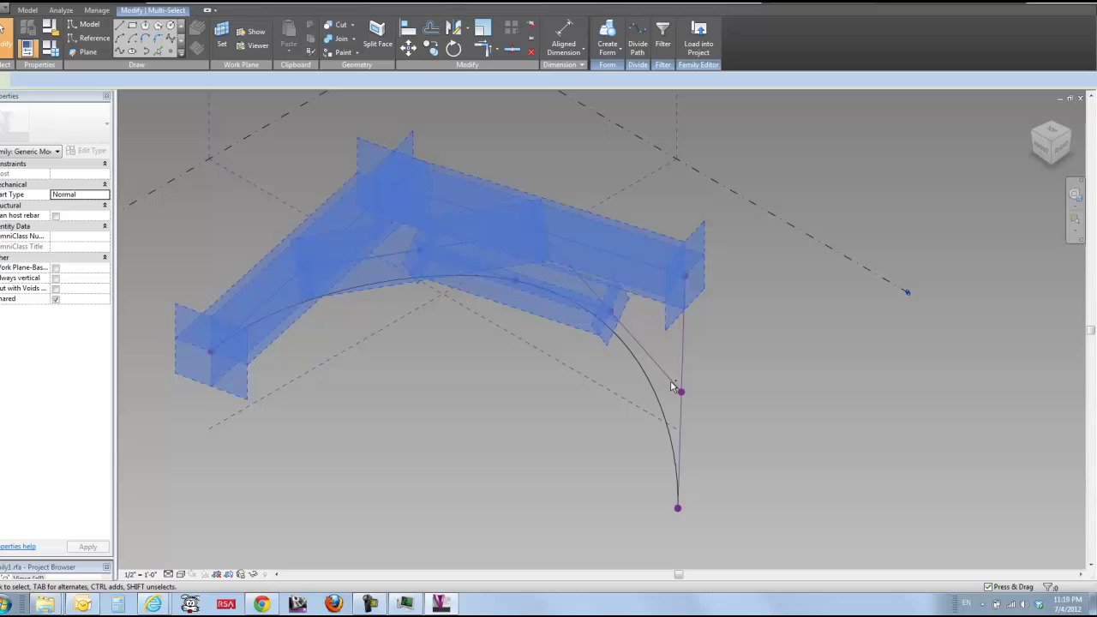
{"action": "left_click", "coordinate": [672, 382], "text": "ctrl"}
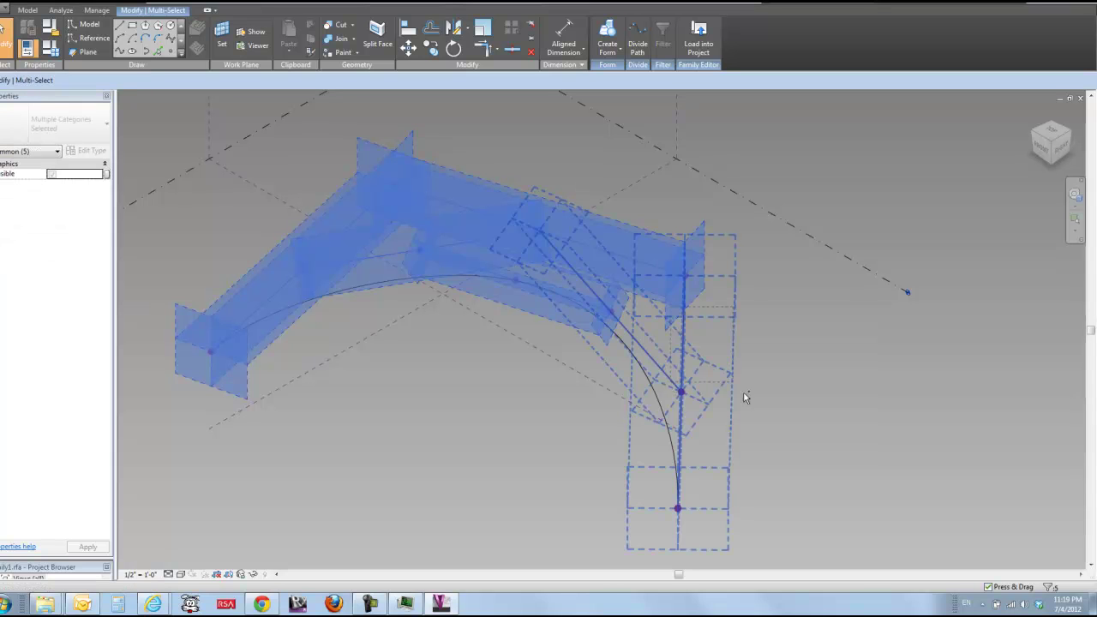
{"action": "left_click", "coordinate": [56, 153]}
{"action": "left_click", "coordinate": [34, 183]}
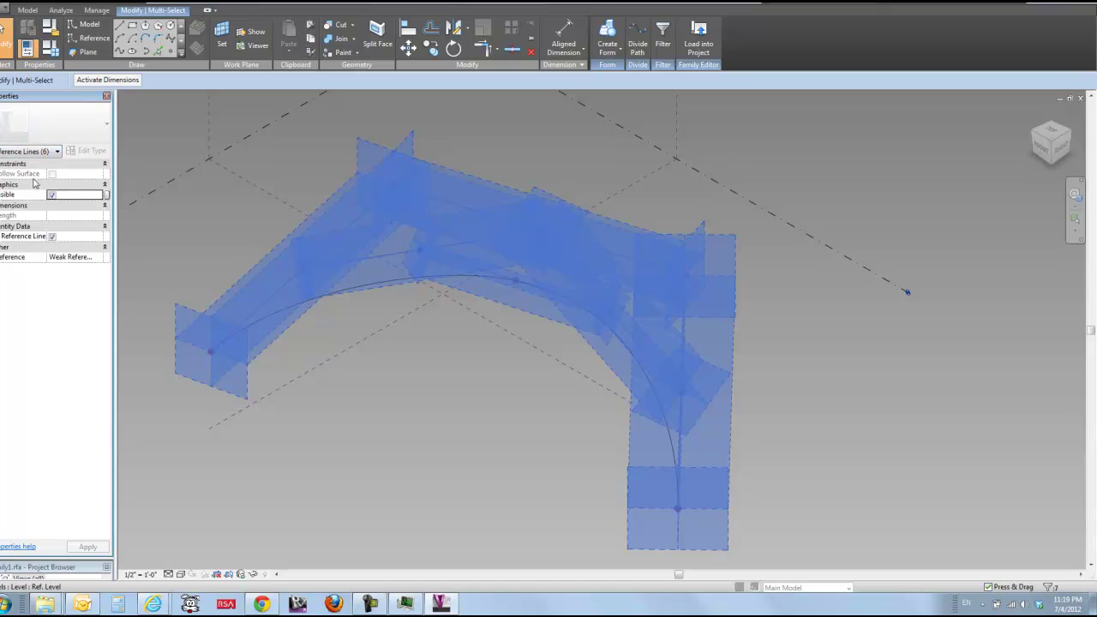
{"action": "left_click", "coordinate": [100, 259]}
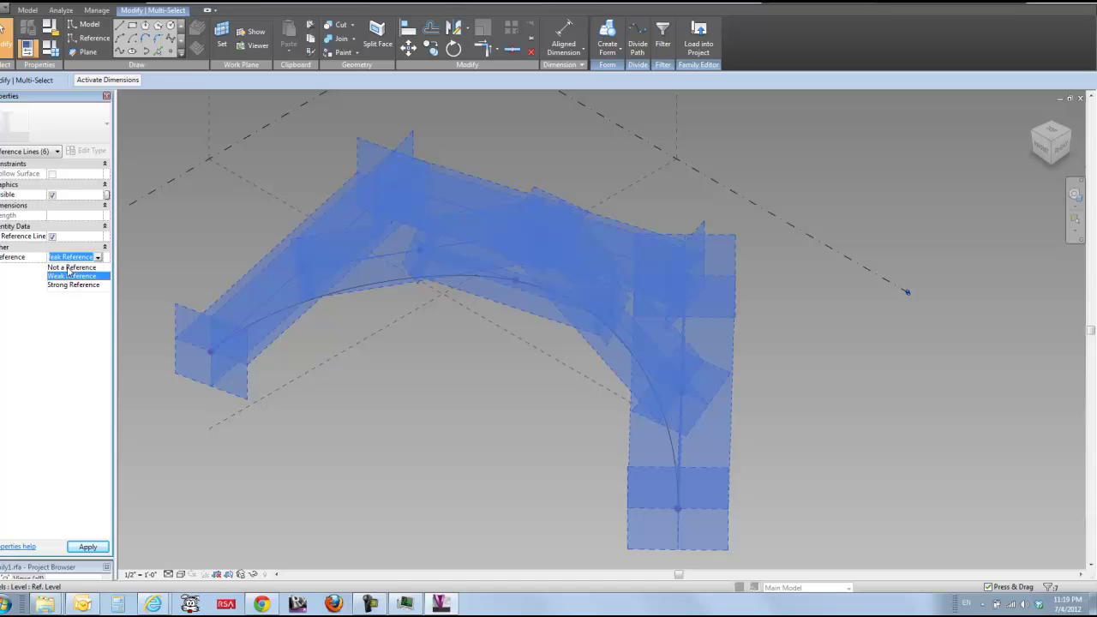
{"action": "left_click", "coordinate": [68, 267]}
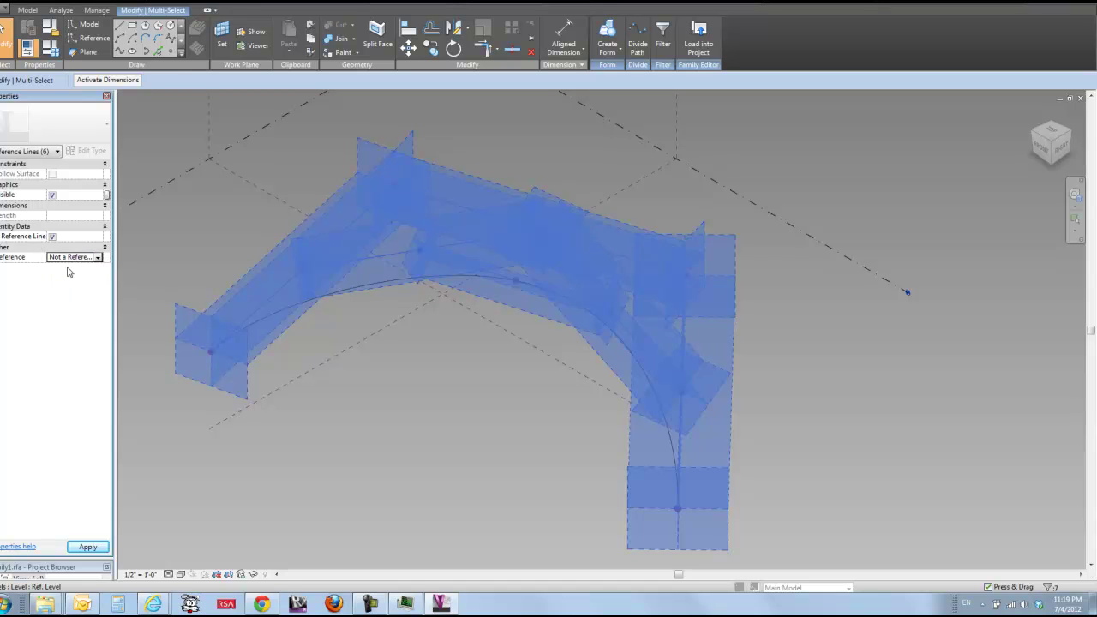
{"action": "left_click", "coordinate": [171, 246]}
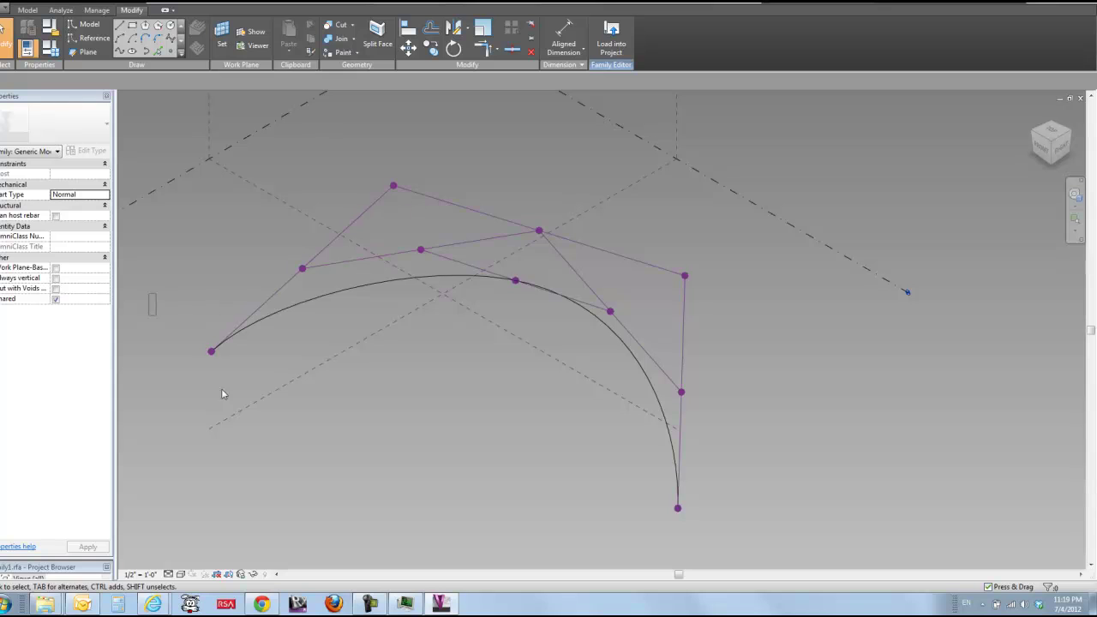
Step: Make the line's left end reference point adaptive
{"action": "left_click_drag", "start_coordinate": [221, 393], "coordinate": [257, 405]}
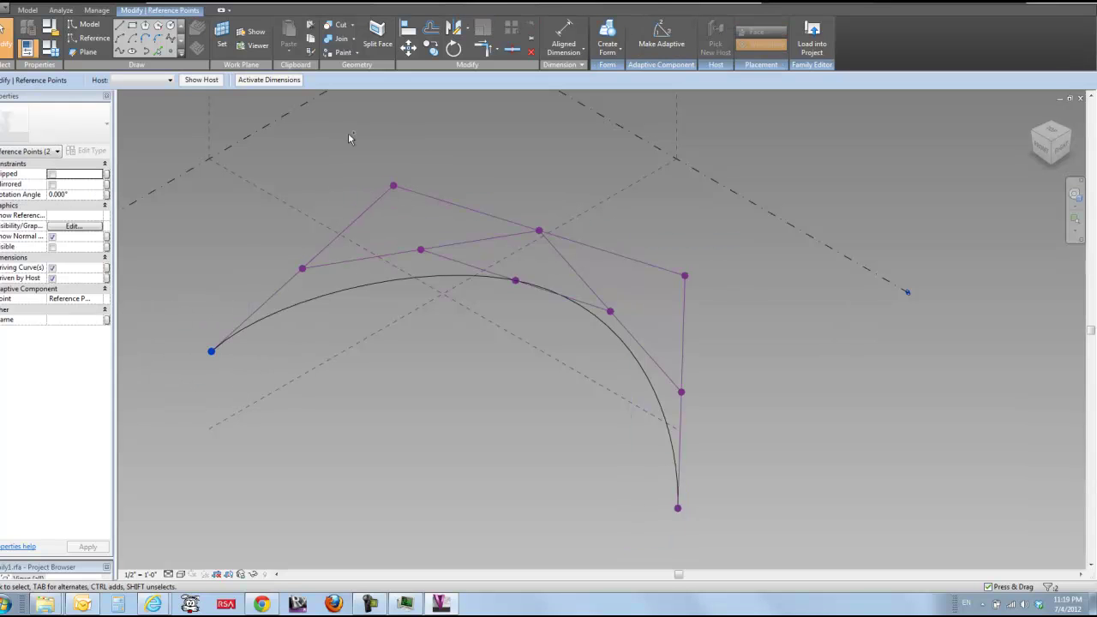
{"action": "left_click_drag", "start_coordinate": [349, 138], "coordinate": [415, 202], "text": "ctrl"}
{"action": "left_click_drag", "start_coordinate": [658, 225], "coordinate": [731, 318], "text": "ctrl"}
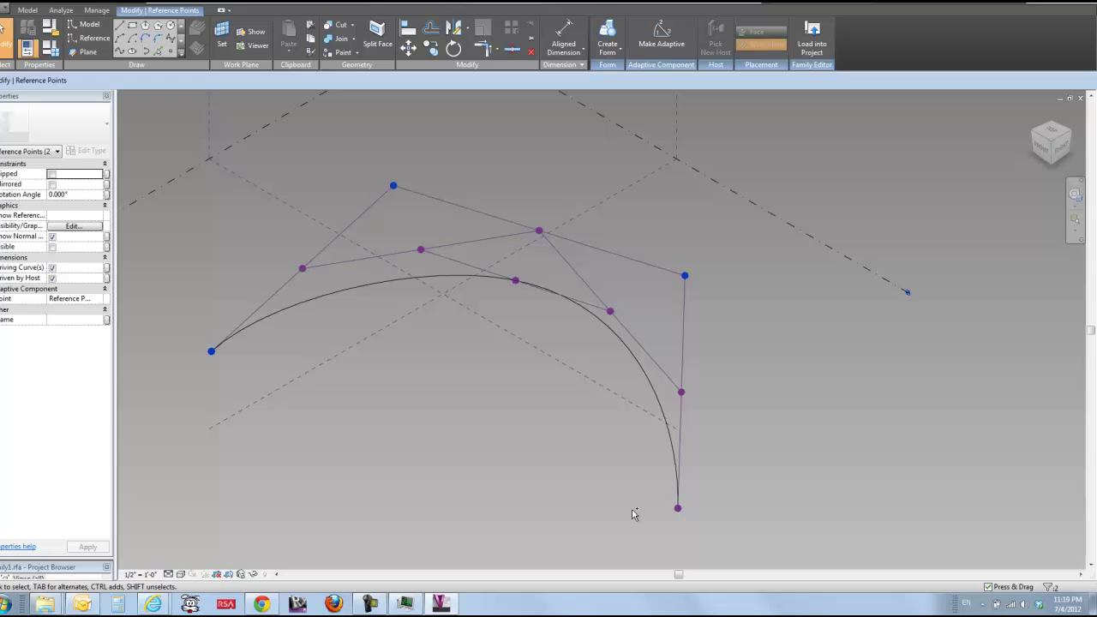
{"action": "left_click_drag", "start_coordinate": [625, 472], "coordinate": [736, 529], "text": "ctrl"}
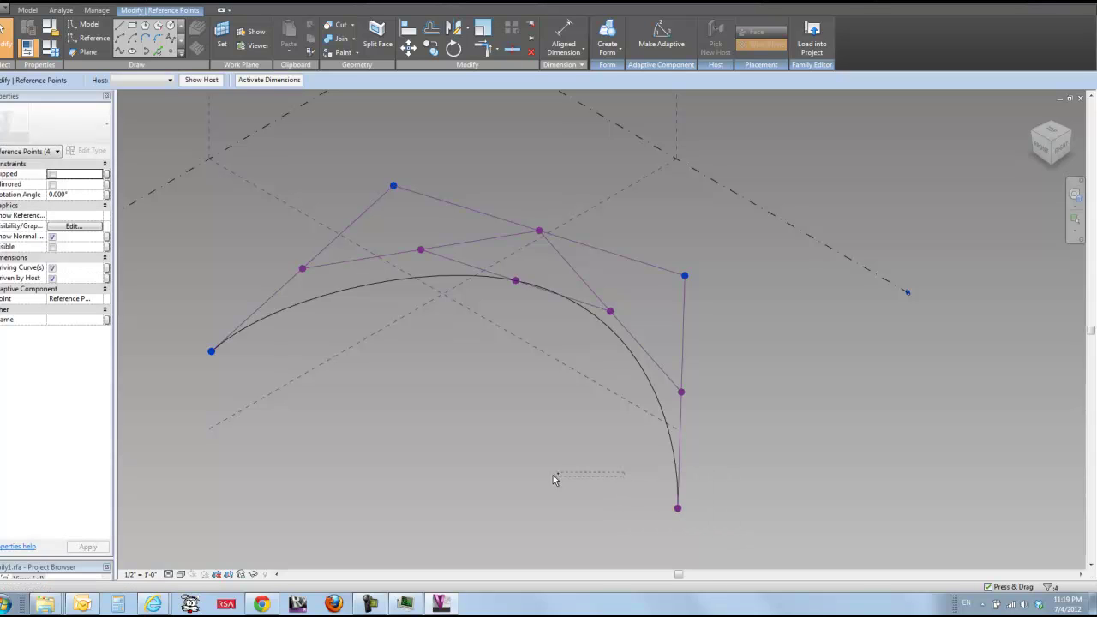
{"action": "left_click", "coordinate": [360, 436]}
{"action": "scroll", "coordinate": [195, 356], "scroll_direction": "up", "scroll_amount": 5}
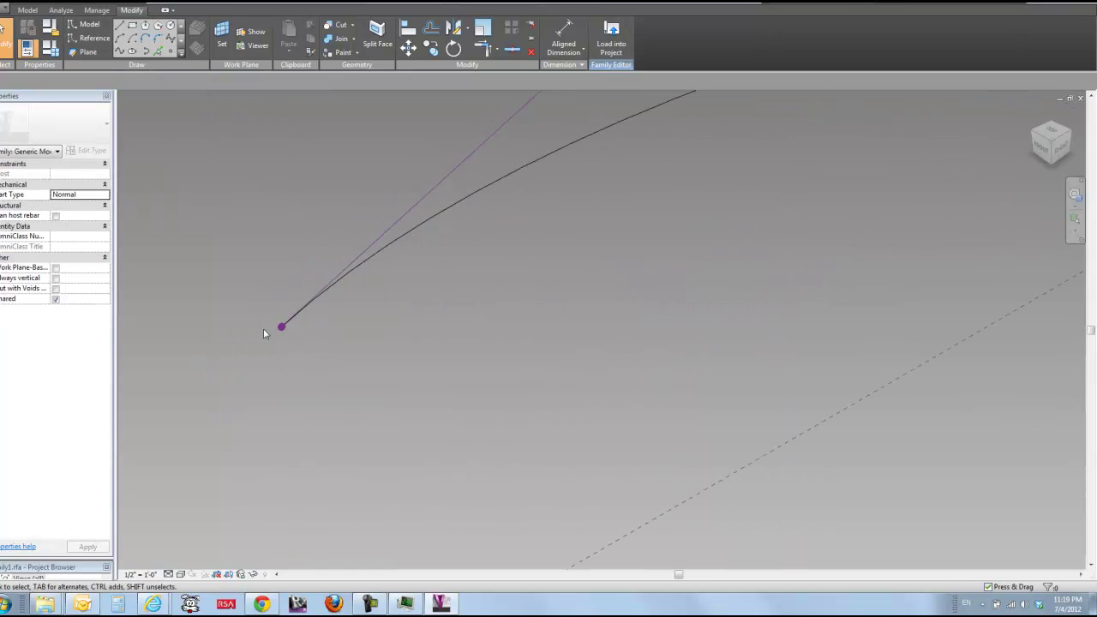
{"action": "scroll", "coordinate": [340, 323], "scroll_direction": "up", "scroll_amount": 2}
{"action": "scroll", "coordinate": [317, 266], "scroll_direction": "up", "scroll_amount": 2}
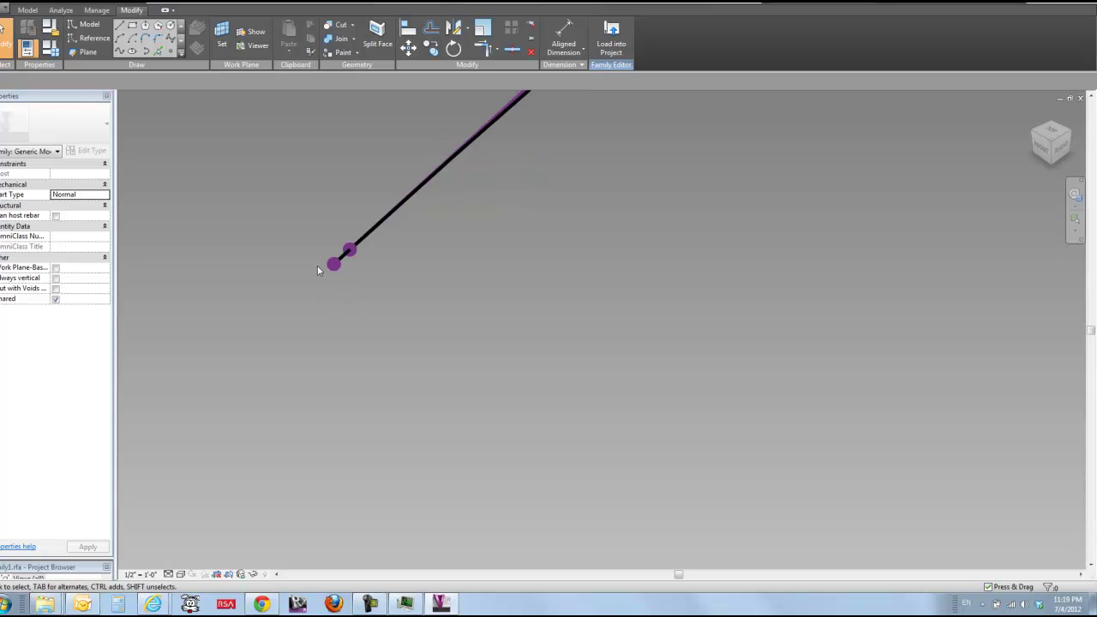
{"action": "left_click_drag", "start_coordinate": [297, 238], "coordinate": [341, 286]}
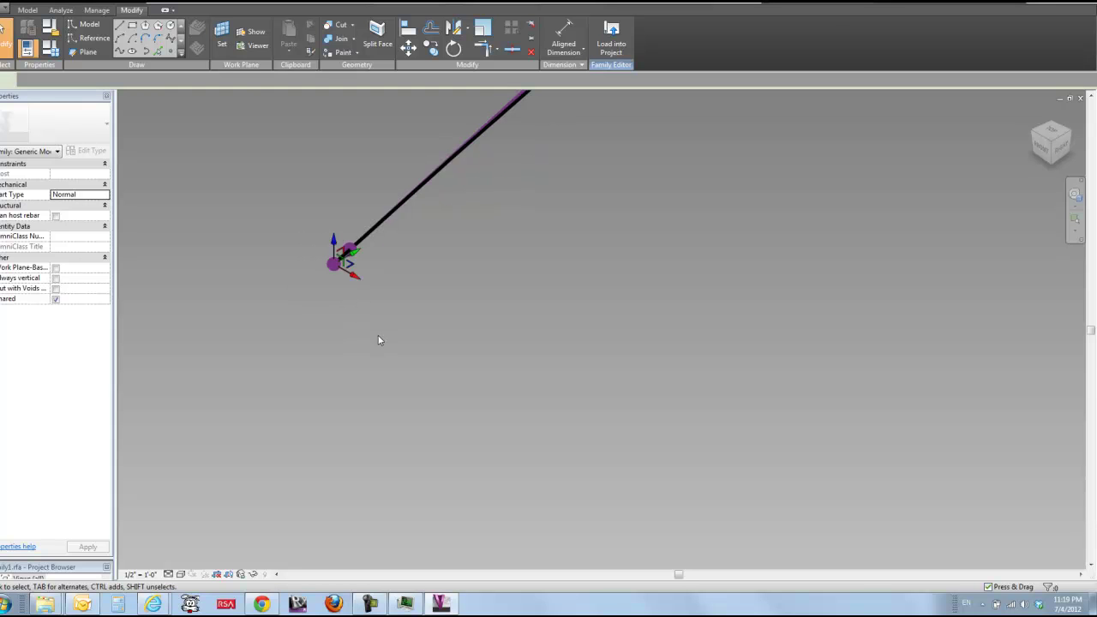
{"action": "left_click", "coordinate": [662, 36]}
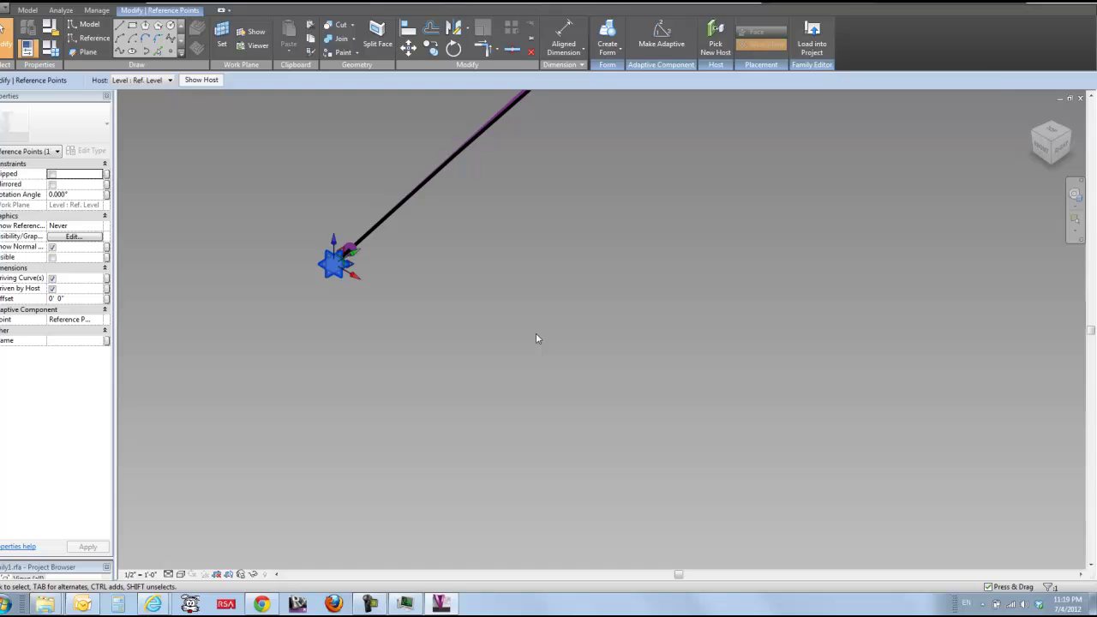
{"action": "left_click", "coordinate": [541, 342]}
Step: Make the reference point at the spline's far end adaptive
{"action": "scroll", "coordinate": [544, 364], "scroll_direction": "down", "scroll_amount": 4}
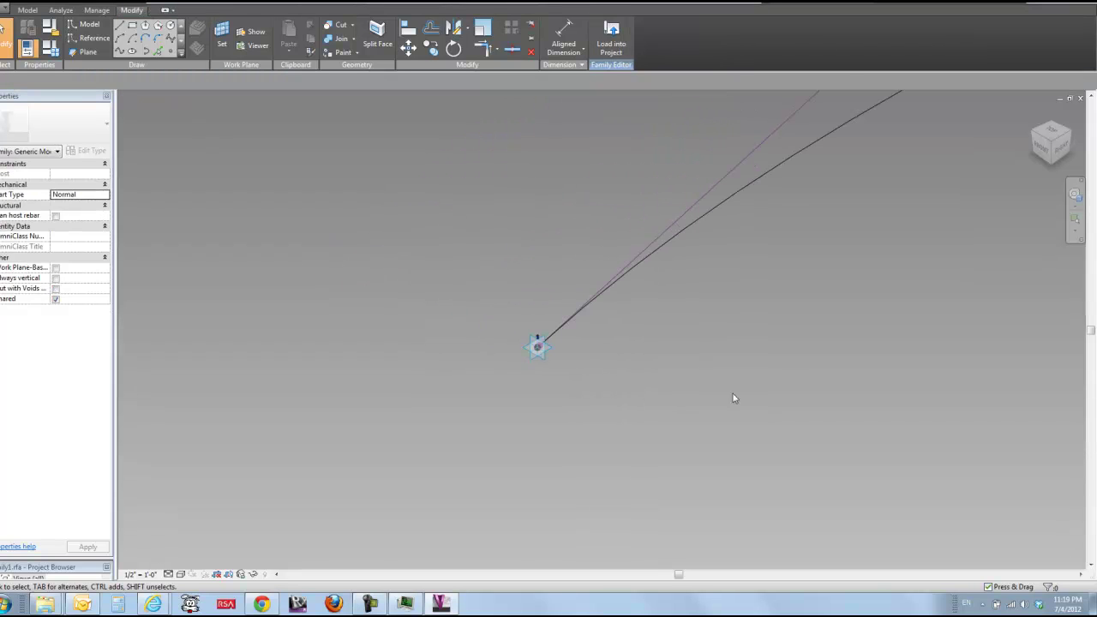
{"action": "middle_click_drag", "start_coordinate": [735, 397], "coordinate": [546, 311]}
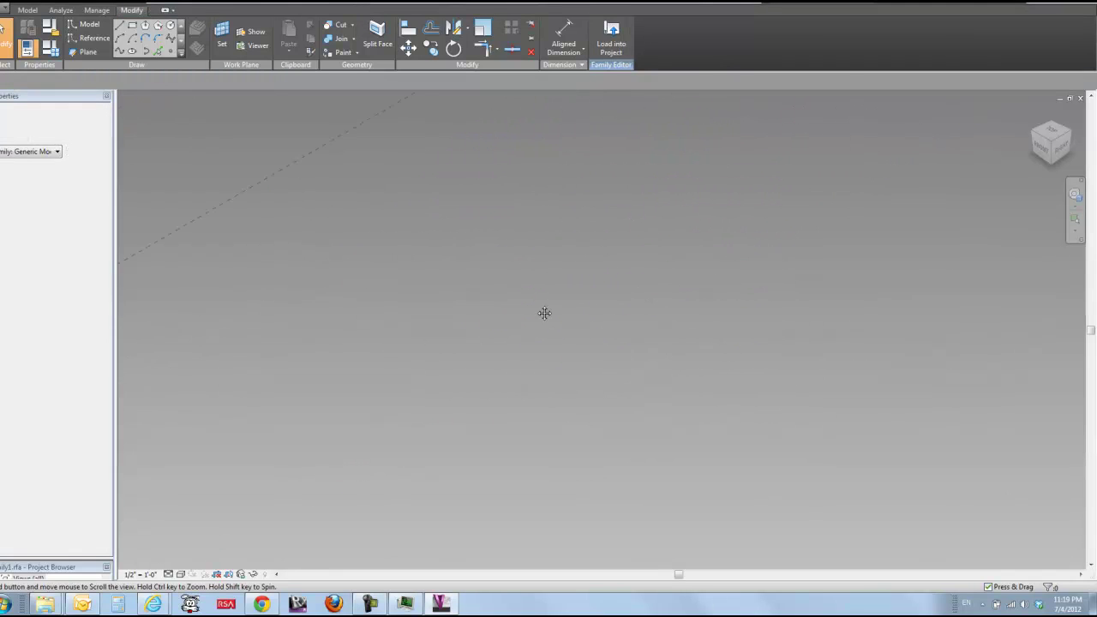
{"action": "scroll", "coordinate": [581, 354], "scroll_direction": "down", "scroll_amount": 3}
{"action": "middle_click_drag", "start_coordinate": [581, 355], "coordinate": [720, 397], "text": "shift"}
{"action": "scroll", "coordinate": [858, 437], "scroll_direction": "up", "scroll_amount": 5}
{"action": "scroll", "coordinate": [607, 385], "scroll_direction": "up", "scroll_amount": 3}
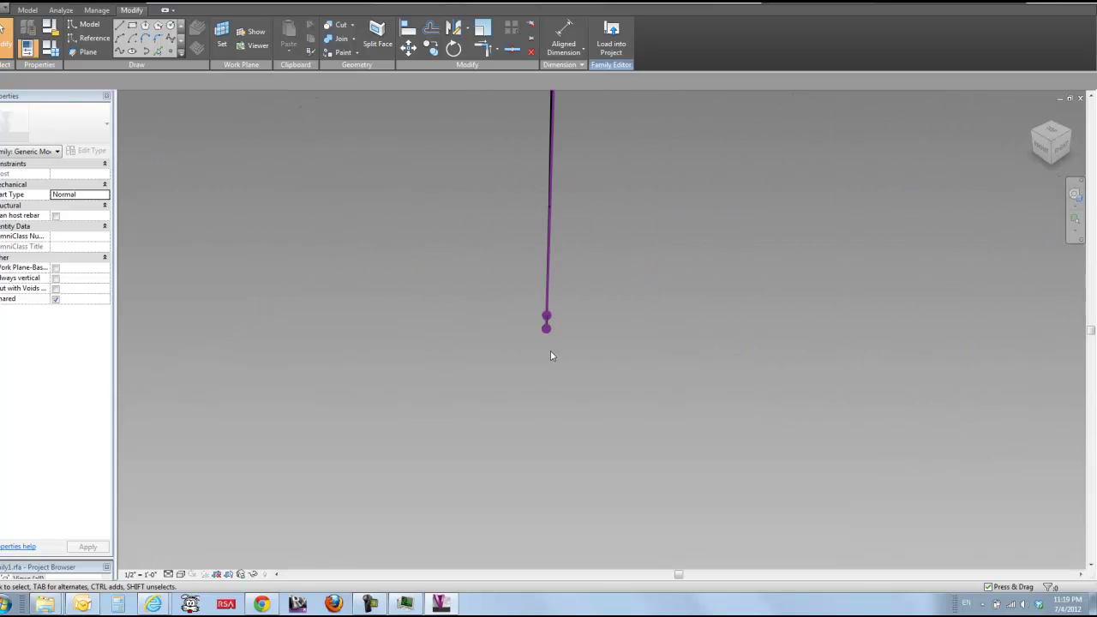
{"action": "left_click_drag", "start_coordinate": [434, 254], "coordinate": [695, 446]}
{"action": "left_click", "coordinate": [669, 55]}
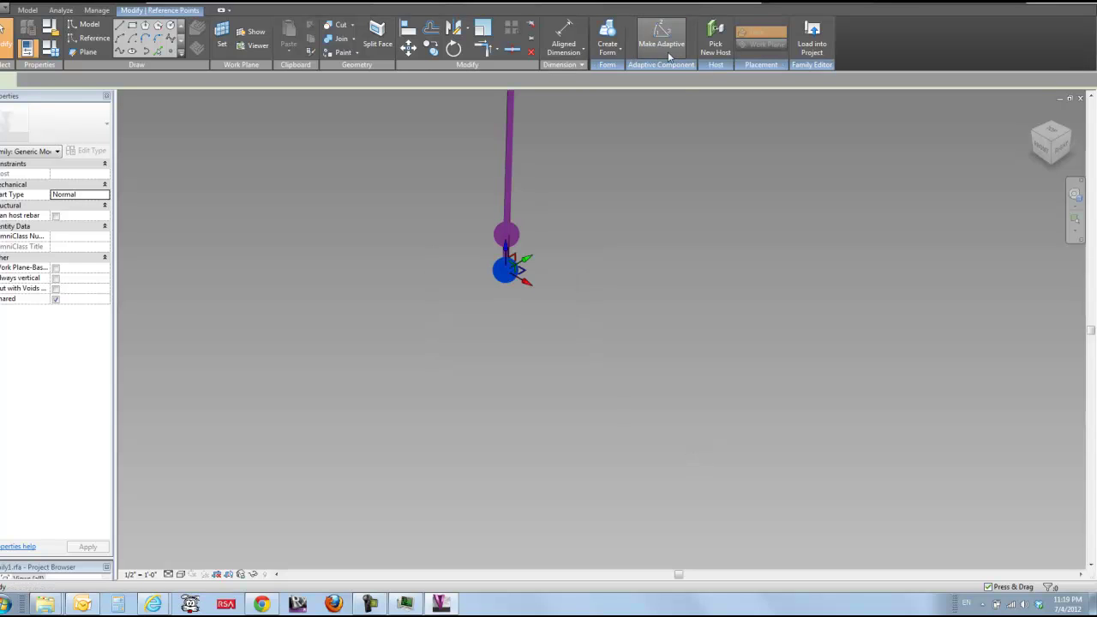
Step: Make the top-left and right control points adaptive together
{"action": "scroll", "coordinate": [522, 395], "scroll_direction": "down", "scroll_amount": 10}
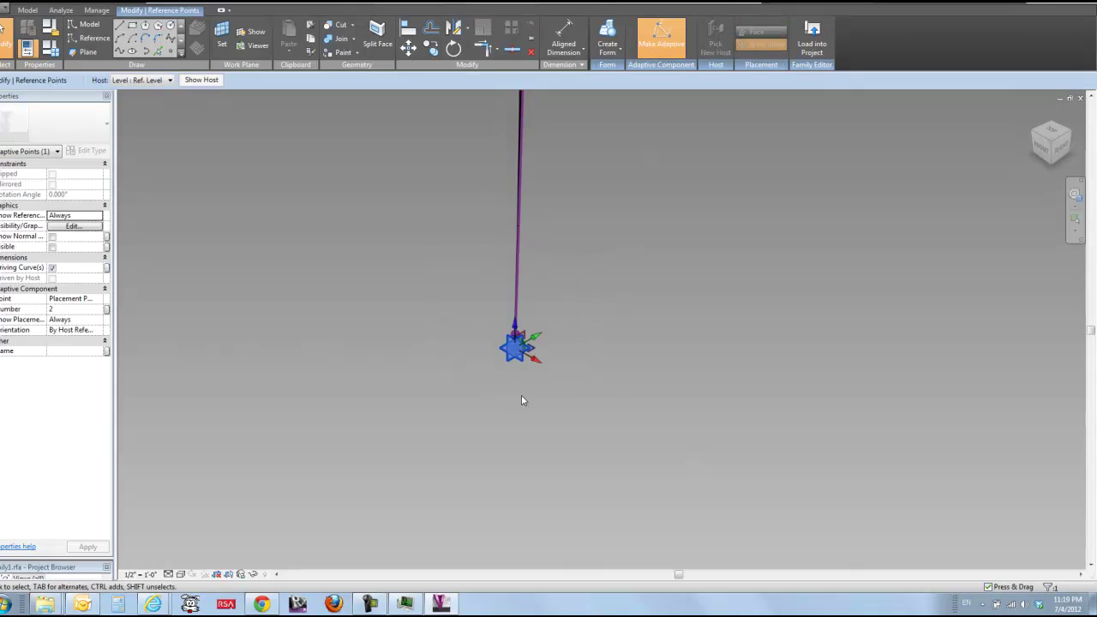
{"action": "scroll", "coordinate": [525, 401], "scroll_direction": "down", "scroll_amount": 3}
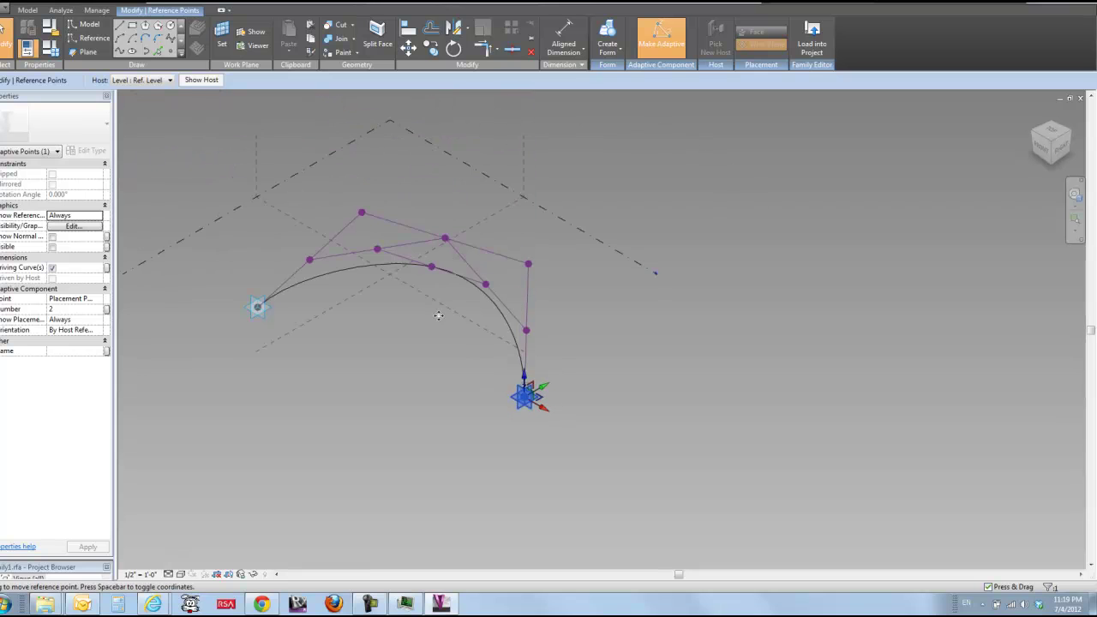
{"action": "left_click", "coordinate": [395, 233]}
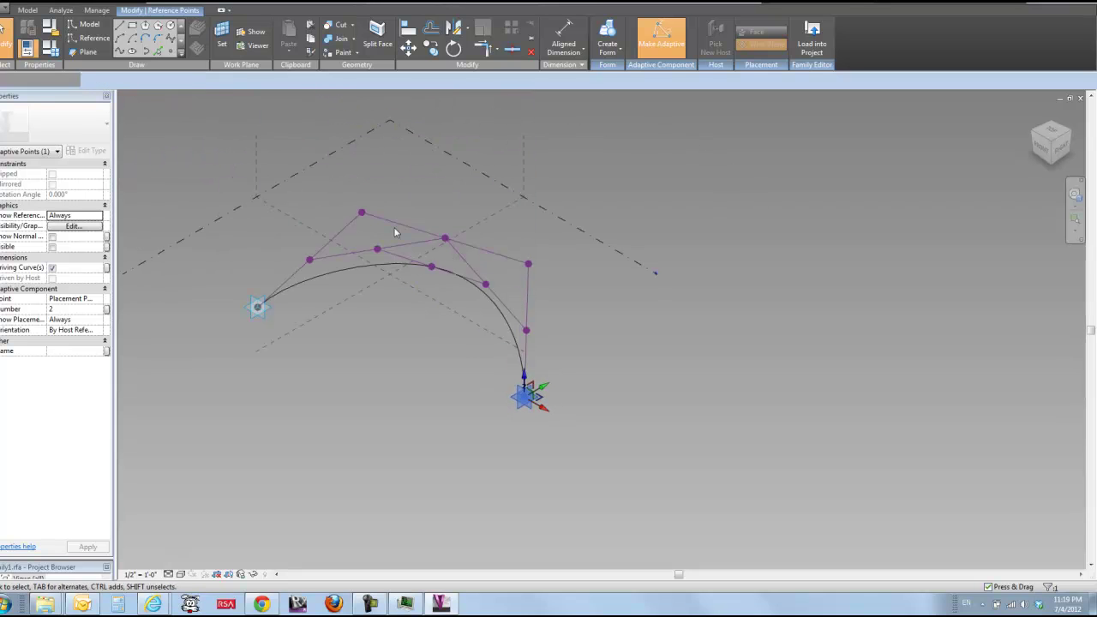
{"action": "left_click", "coordinate": [540, 269]}
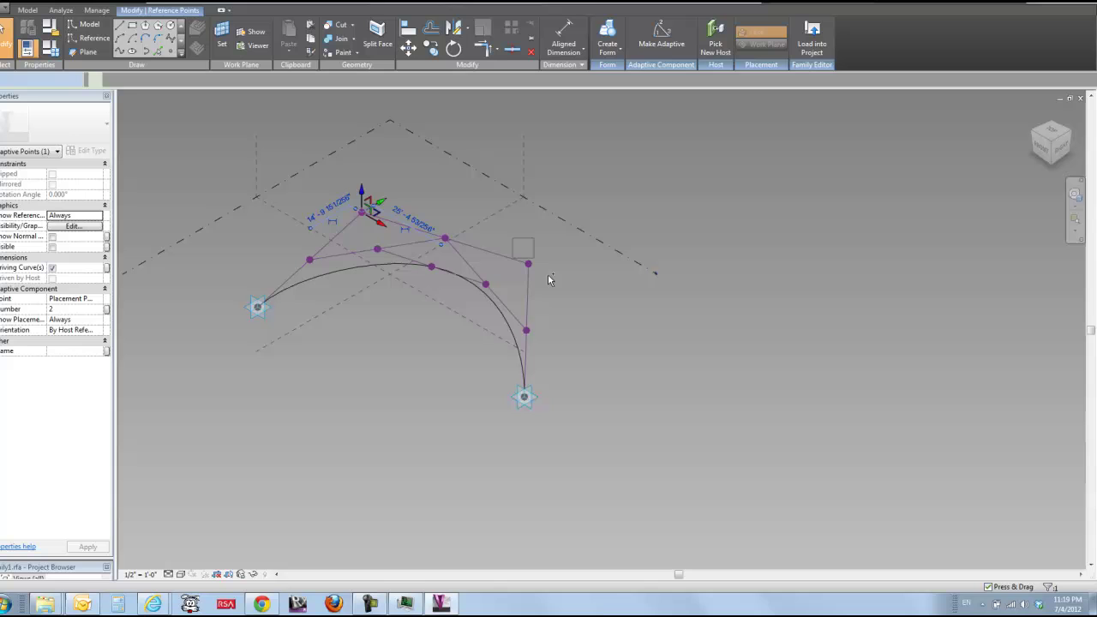
{"action": "left_click", "coordinate": [528, 263], "text": "ctrl"}
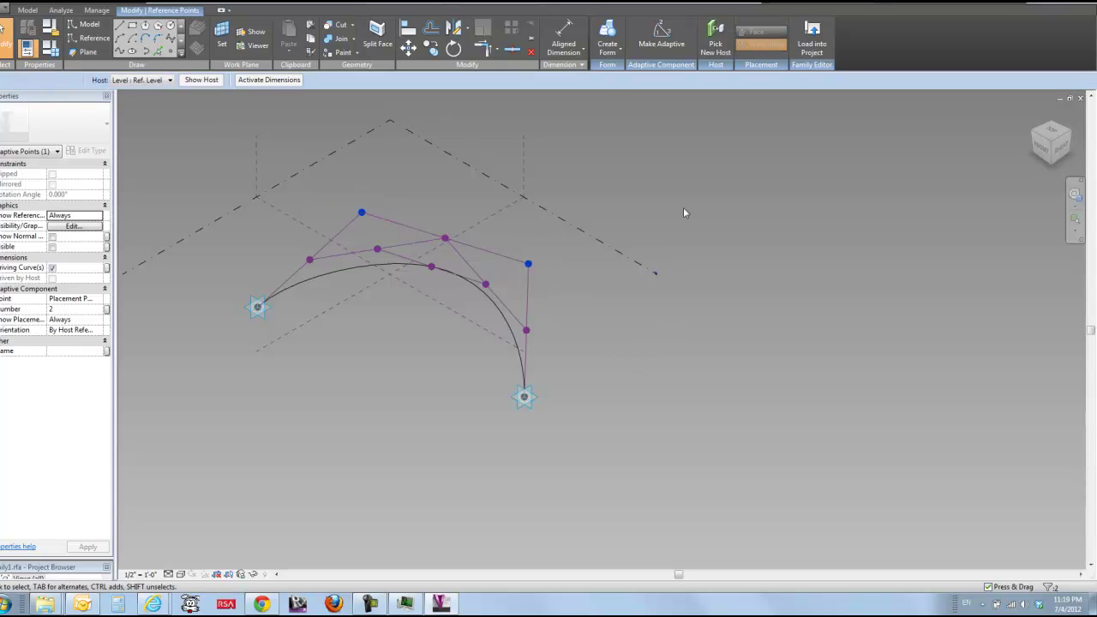
{"action": "left_click", "coordinate": [661, 39]}
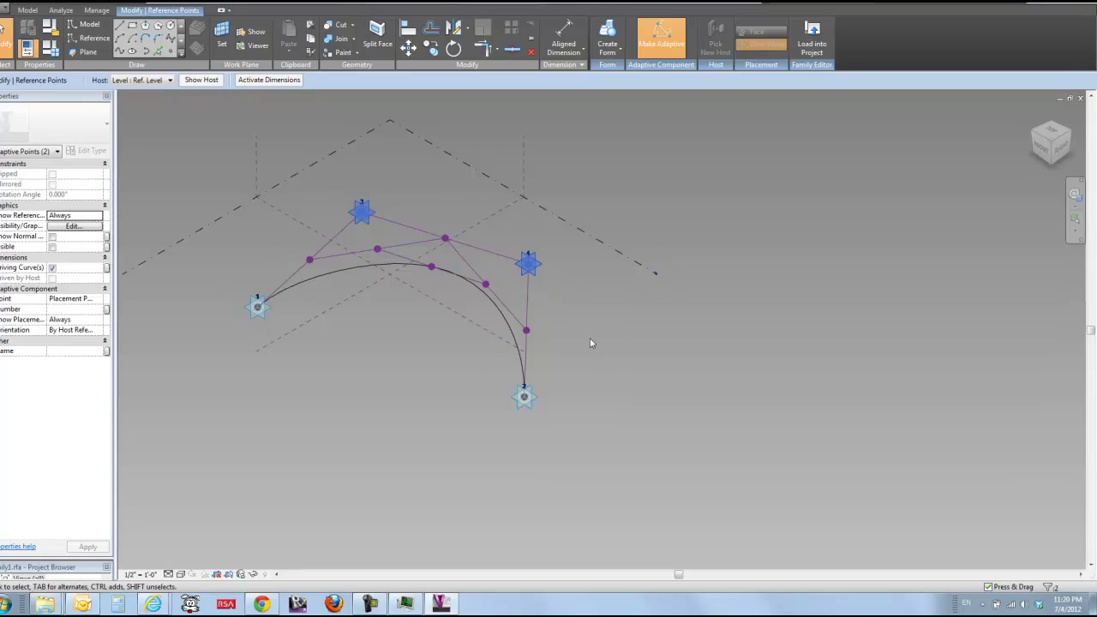
Step: Renumber adaptive point 4 to 3 and the top-left adaptive point to 2
{"action": "left_click", "coordinate": [550, 275]}
{"action": "left_click", "coordinate": [532, 265]}
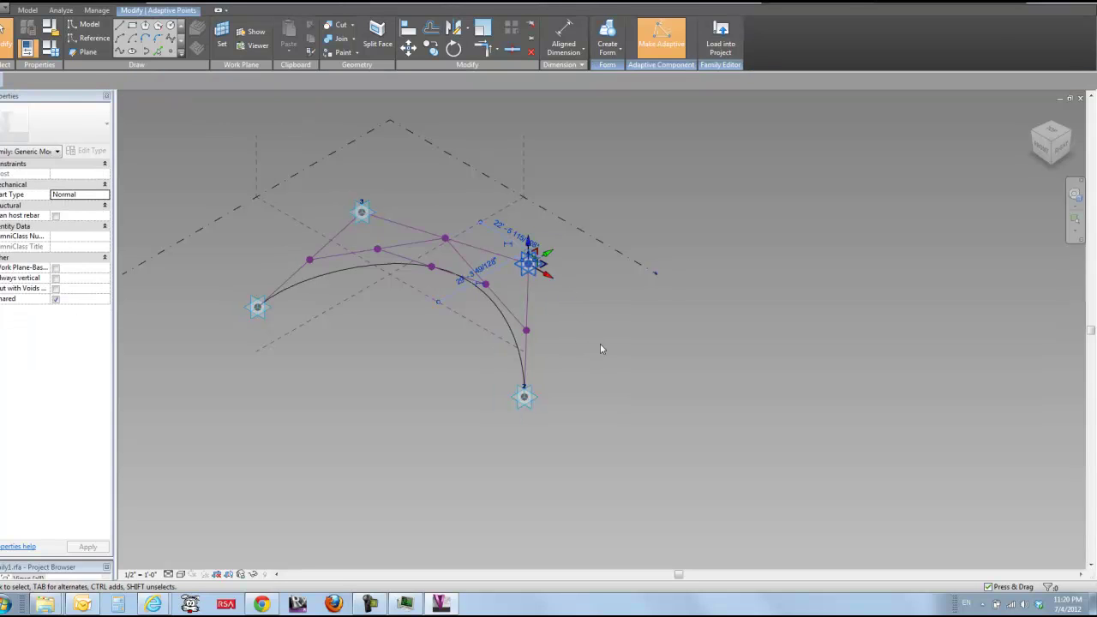
{"action": "left_click", "coordinate": [64, 310]}
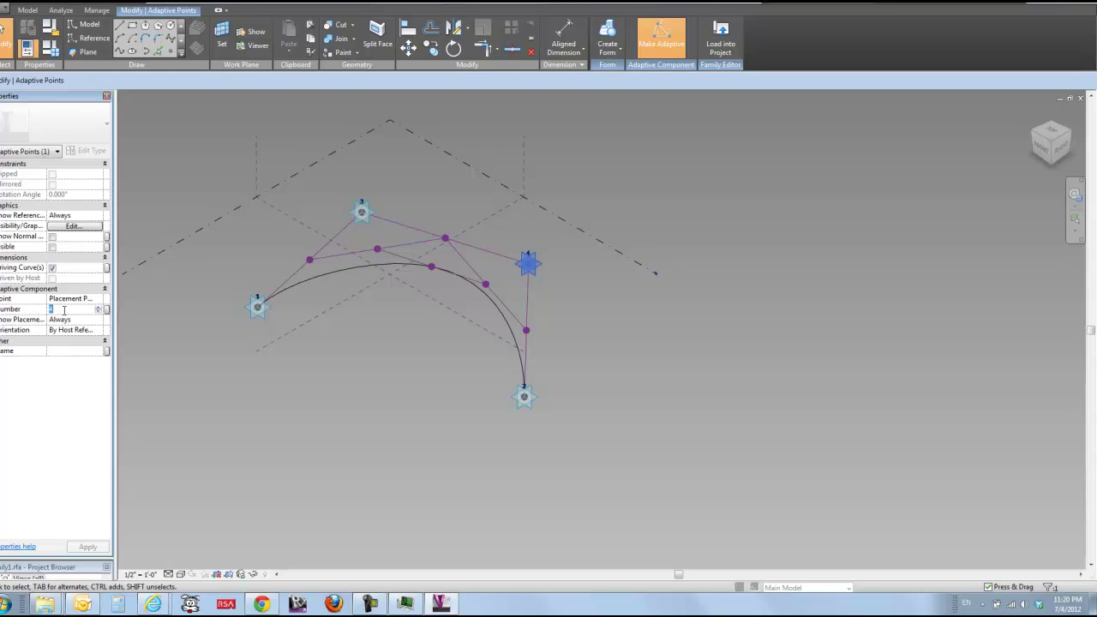
{"action": "left_click", "coordinate": [203, 292]}
{"action": "left_click", "coordinate": [360, 216]}
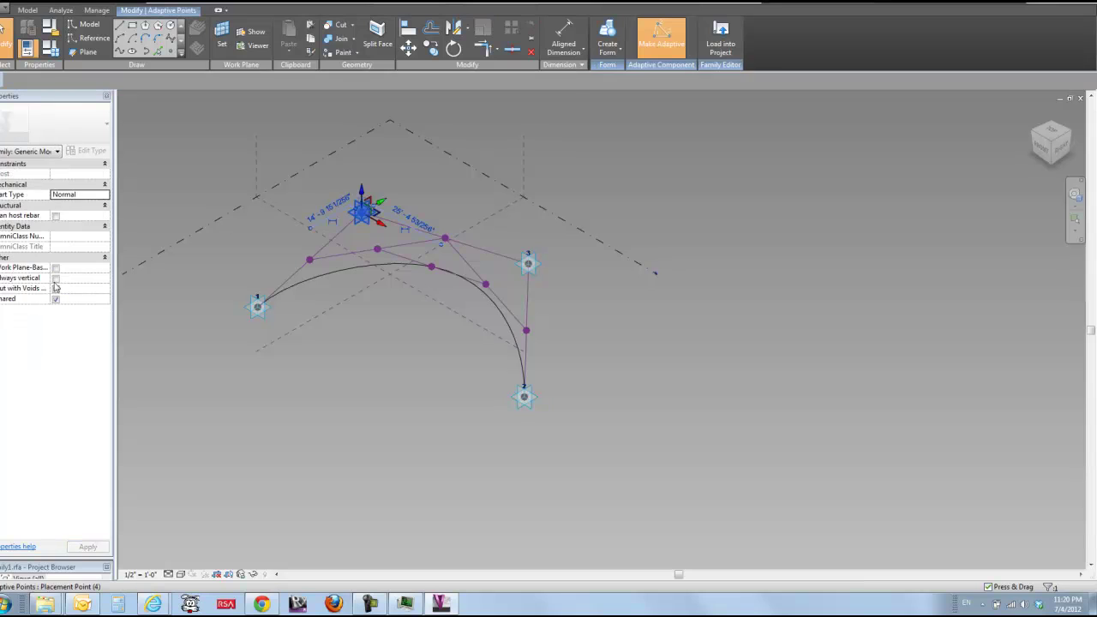
{"action": "left_click", "coordinate": [63, 310]}
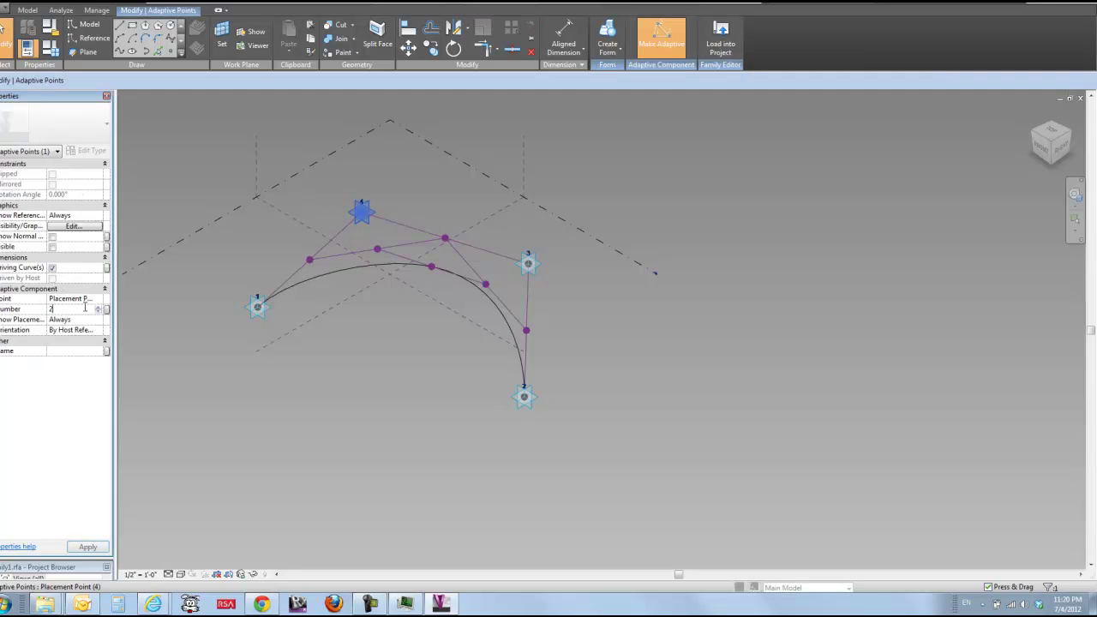
{"action": "type", "text": "2"}
{"action": "left_click", "coordinate": [183, 314]}
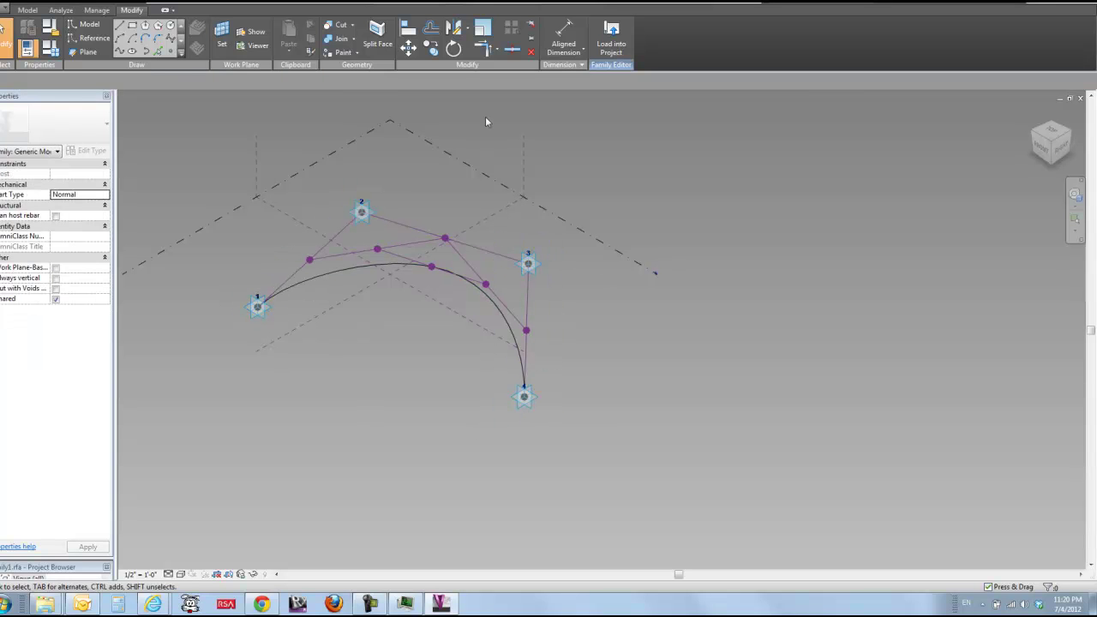
Step: Load Family1 into the project, overwriting the existing version and its parameter values
{"action": "left_click", "coordinate": [608, 49]}
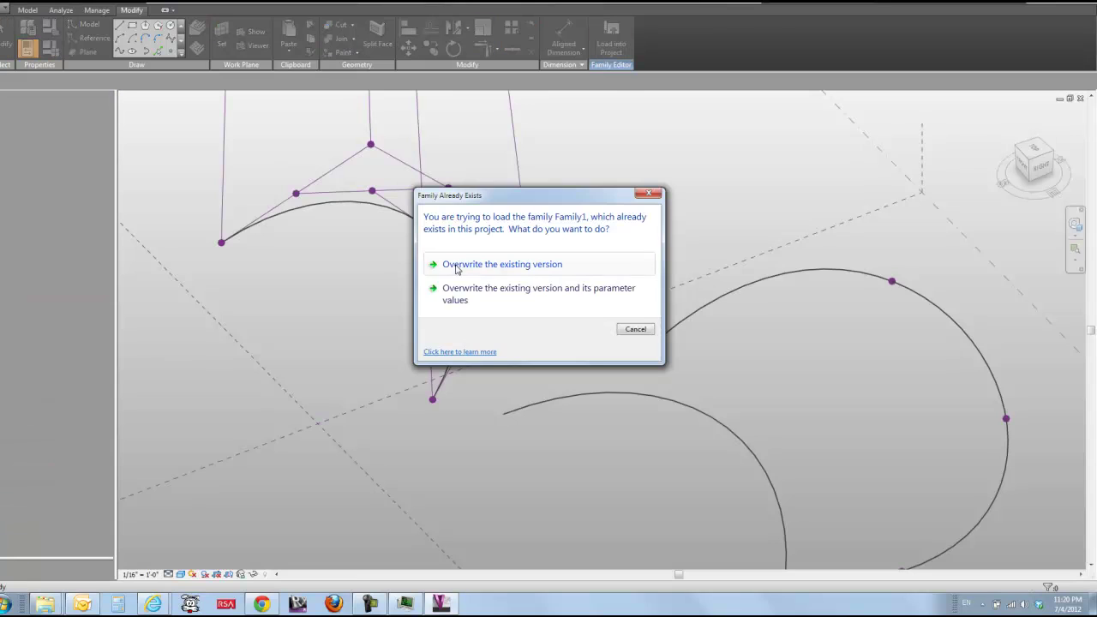
{"action": "left_click", "coordinate": [469, 298]}
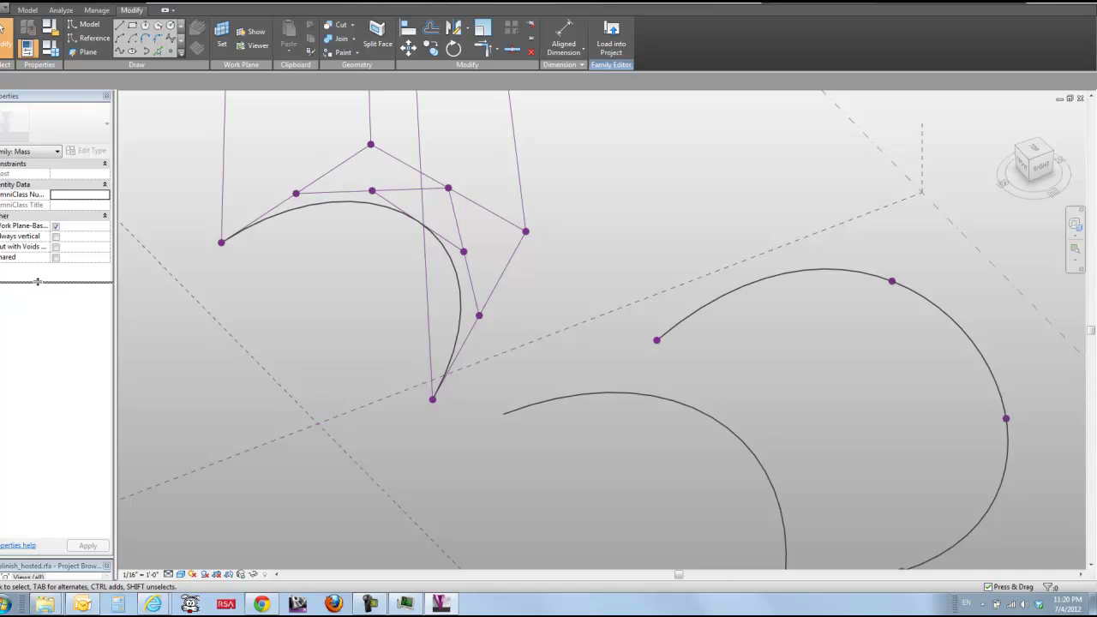
{"action": "left_click_drag", "start_coordinate": [38, 281], "coordinate": [44, 278]}
Step: Place a new Family1 instance from the Project Browser, hosting its four points on the vertical reference lines
{"action": "left_click", "coordinate": [17, 427]}
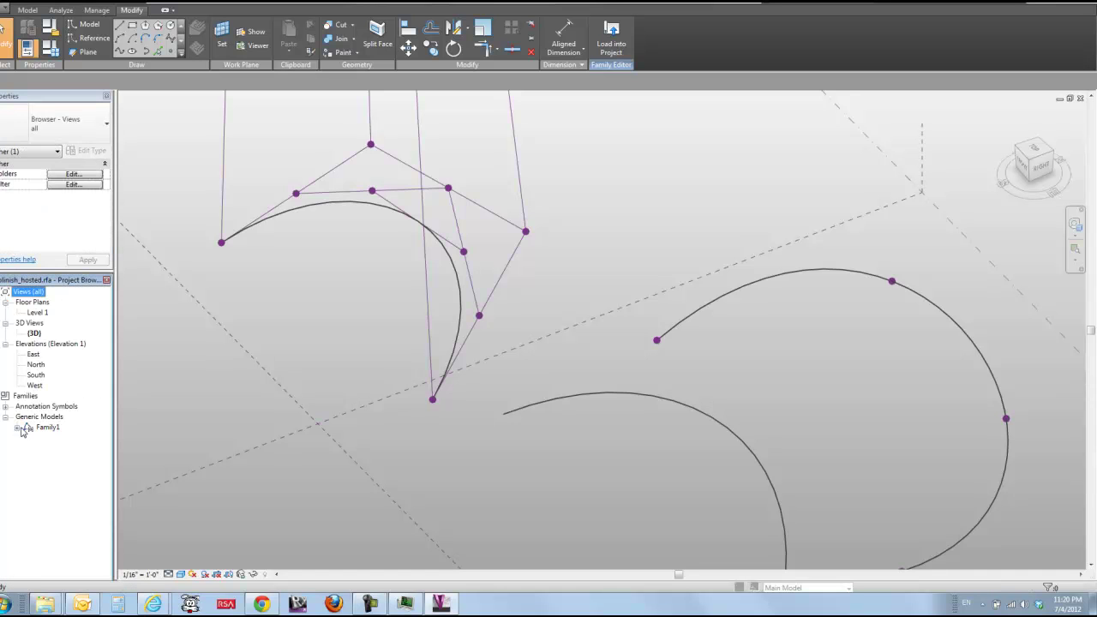
{"action": "left_click", "coordinate": [17, 427]}
{"action": "left_click", "coordinate": [49, 438]}
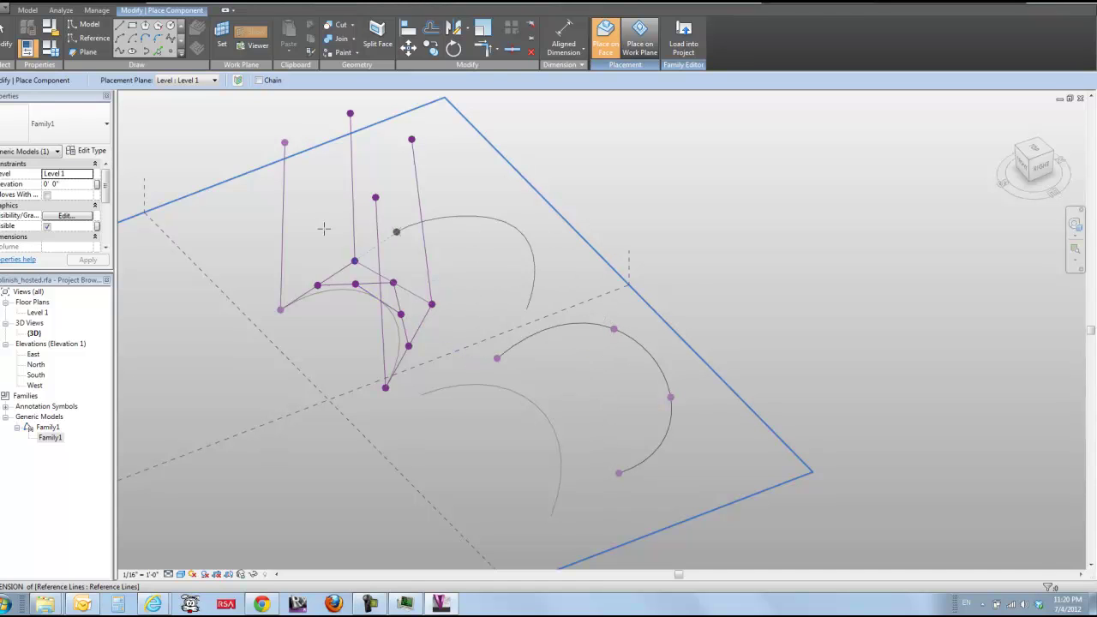
{"action": "left_click", "coordinate": [283, 225]}
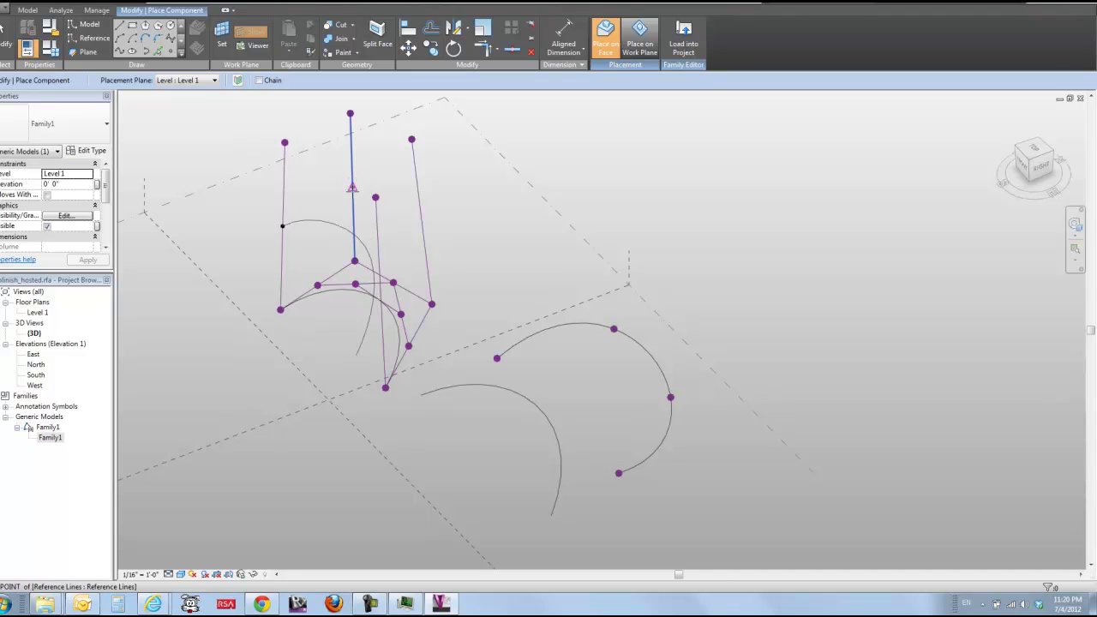
{"action": "left_click", "coordinate": [394, 220]}
{"action": "left_click", "coordinate": [422, 228]}
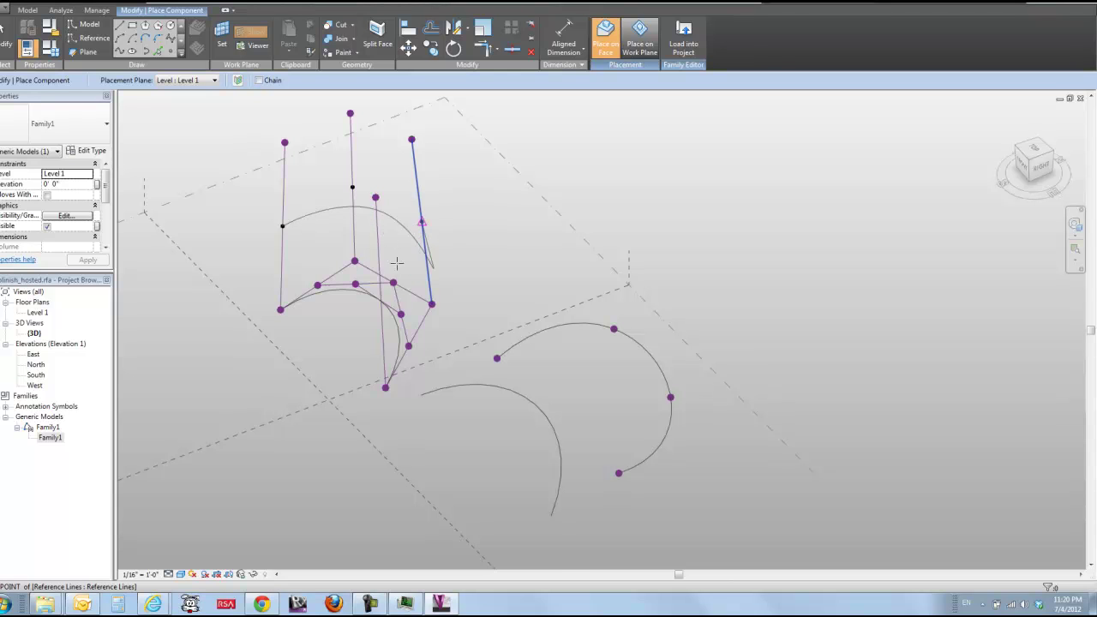
{"action": "left_click", "coordinate": [397, 263]}
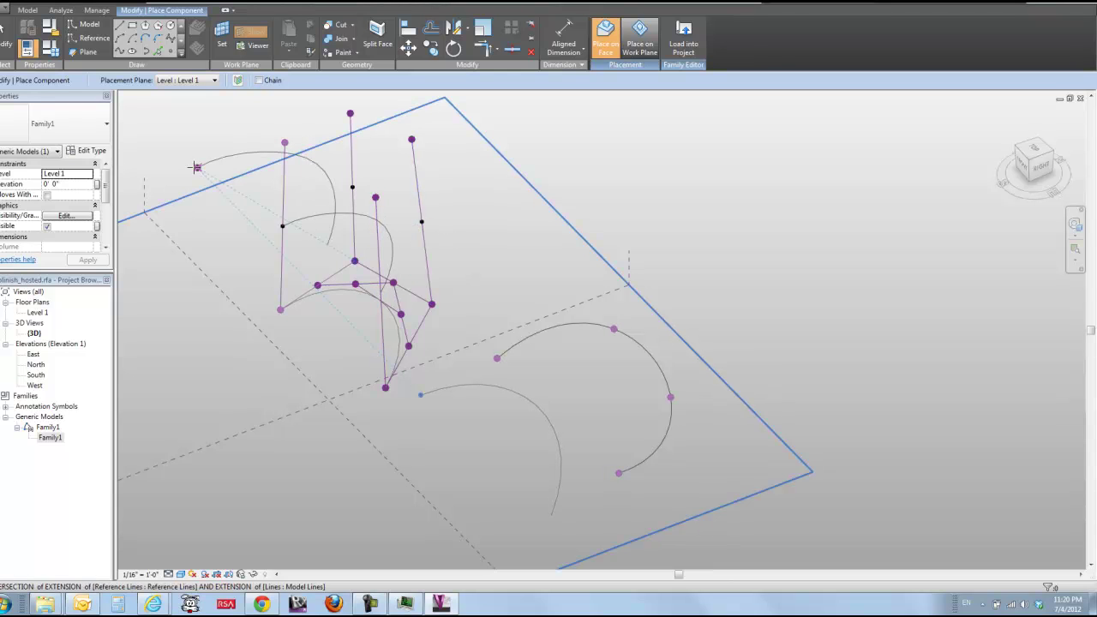
{"action": "left_click", "coordinate": [9, 39]}
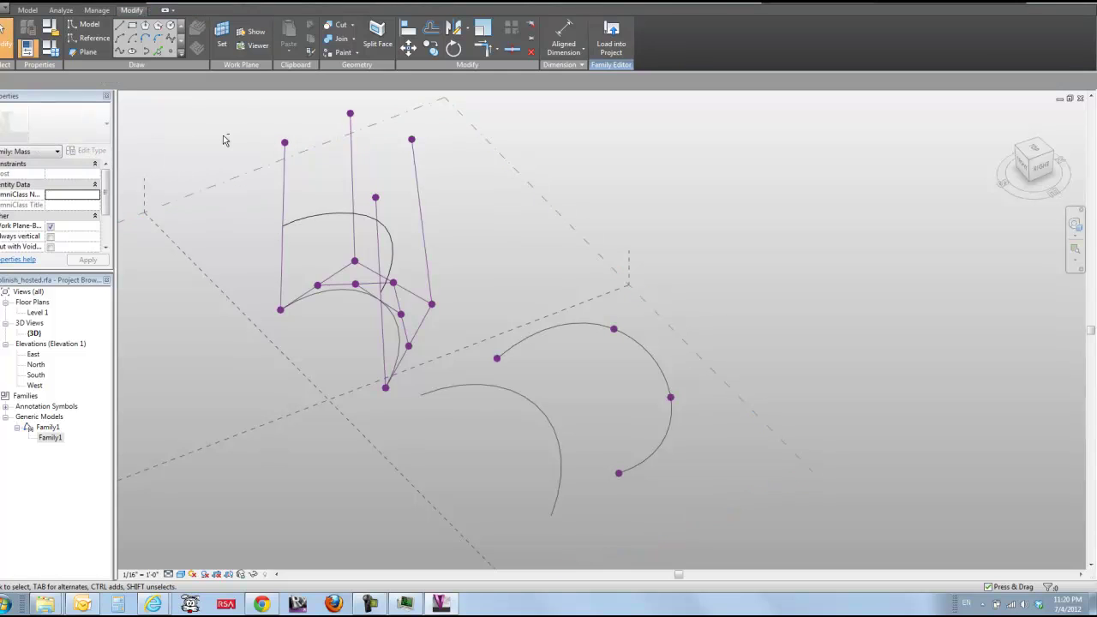
Step: Drag the reference lines' top points and a base point to new positions, reshaping the hosted curve
{"action": "middle_click_drag", "start_coordinate": [223, 139], "coordinate": [211, 163], "text": "shift"}
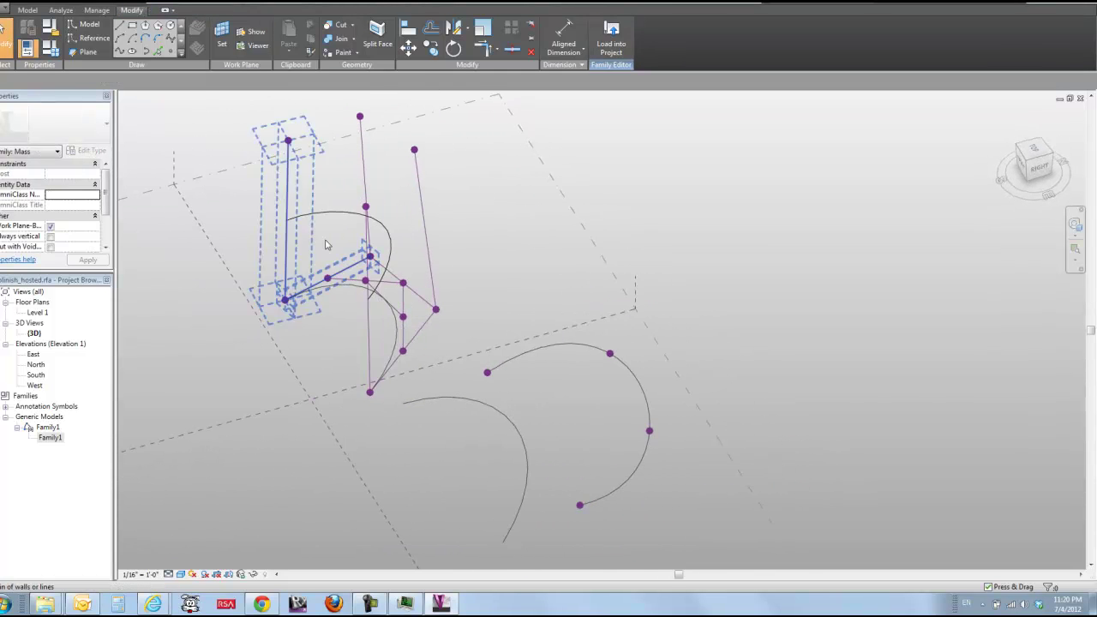
{"action": "scroll", "coordinate": [326, 244], "scroll_direction": "up", "scroll_amount": 5}
{"action": "scroll", "coordinate": [328, 243], "scroll_direction": "down", "scroll_amount": 3}
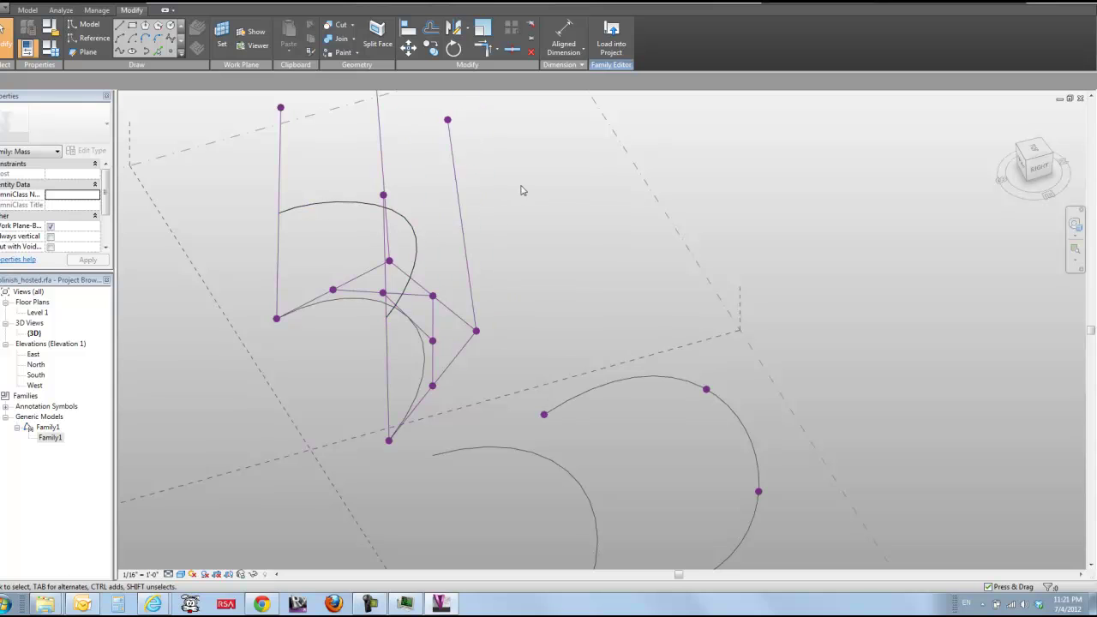
{"action": "middle_click_drag", "start_coordinate": [530, 242], "coordinate": [522, 291], "text": "shift"}
{"action": "mouse_move", "coordinate": [430, 157]}
{"action": "left_mouse_down"}
{"action": "mouse_move", "coordinate": [502, 244]}
{"action": "mouse_move", "coordinate": [577, 194]}
{"action": "left_mouse_up"}
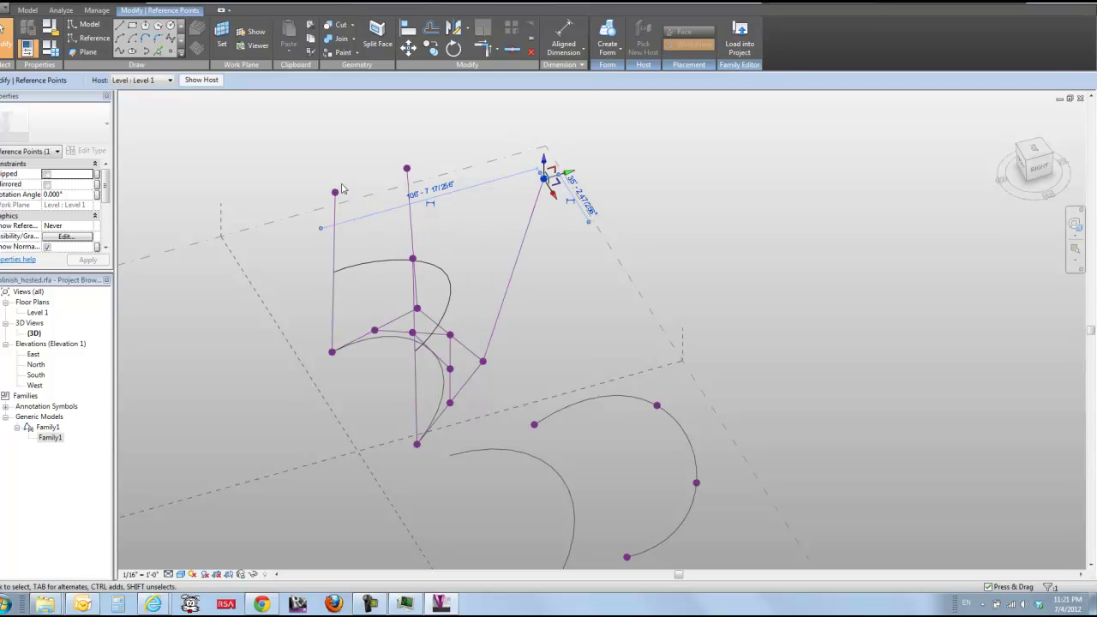
{"action": "left_click_drag", "start_coordinate": [302, 161], "coordinate": [296, 208]}
{"action": "left_click", "coordinate": [296, 170]}
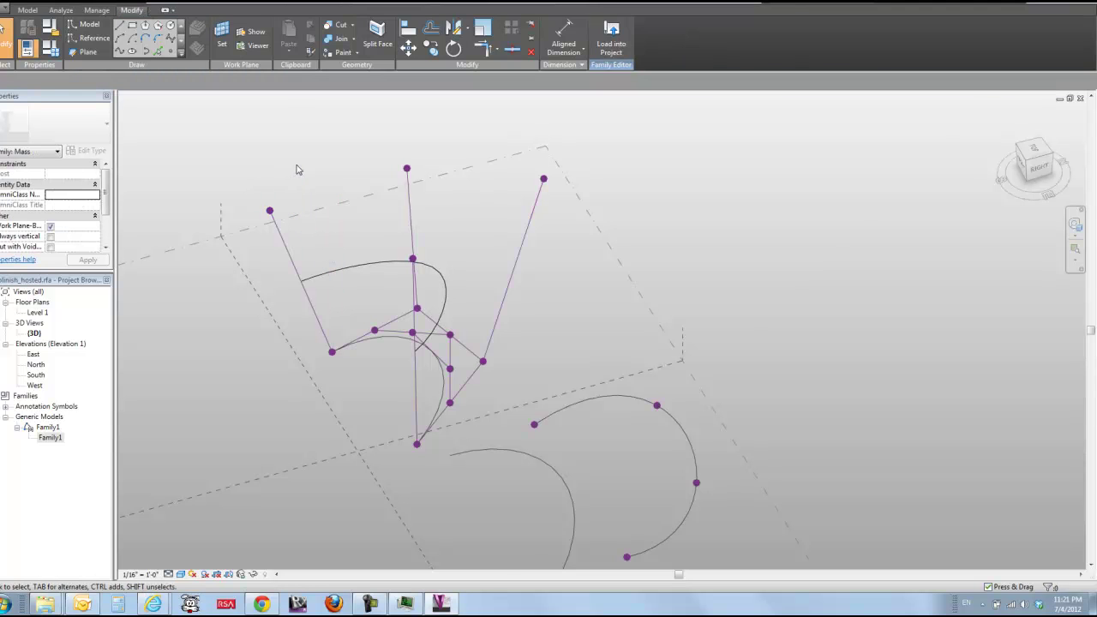
{"action": "middle_click_drag", "start_coordinate": [354, 394], "coordinate": [421, 400], "text": "shift"}
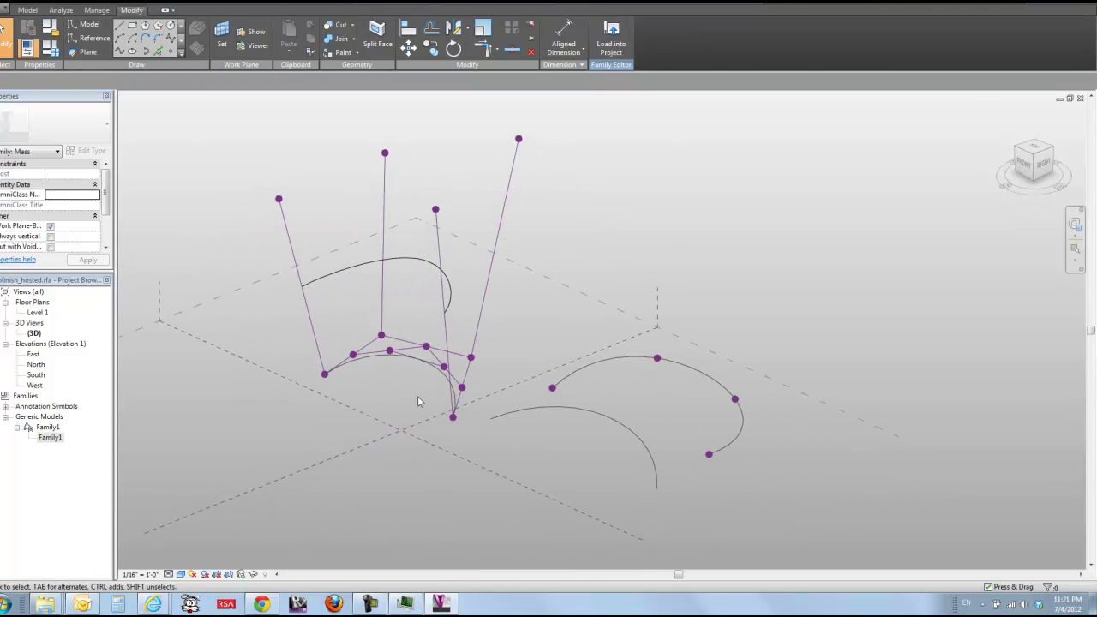
{"action": "left_click_drag", "start_coordinate": [467, 439], "coordinate": [469, 441]}
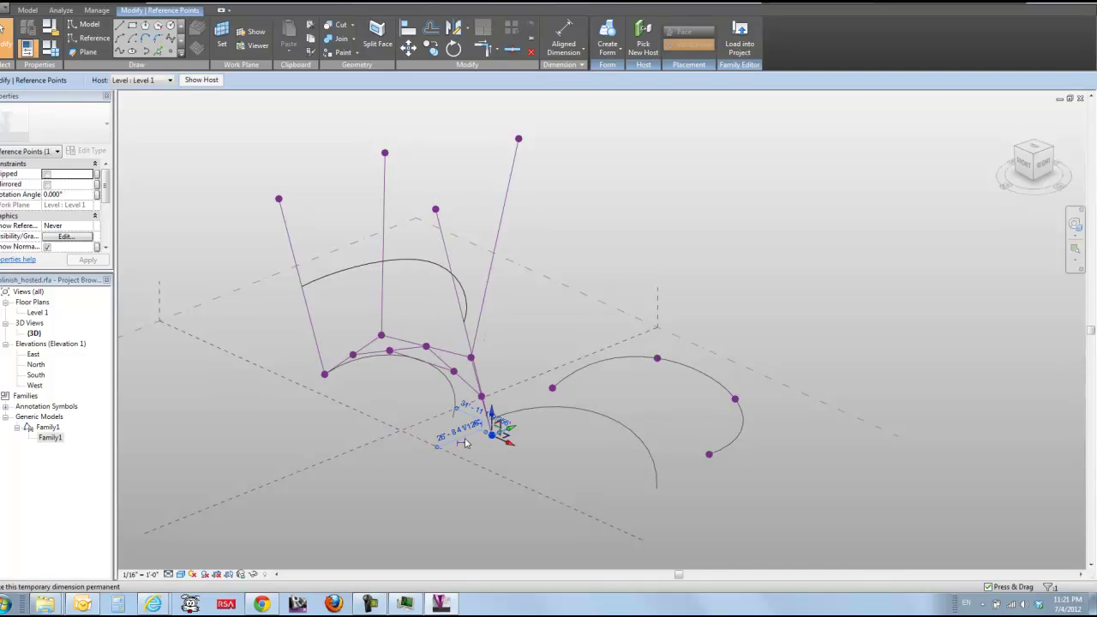
{"action": "left_click", "coordinate": [401, 336]}
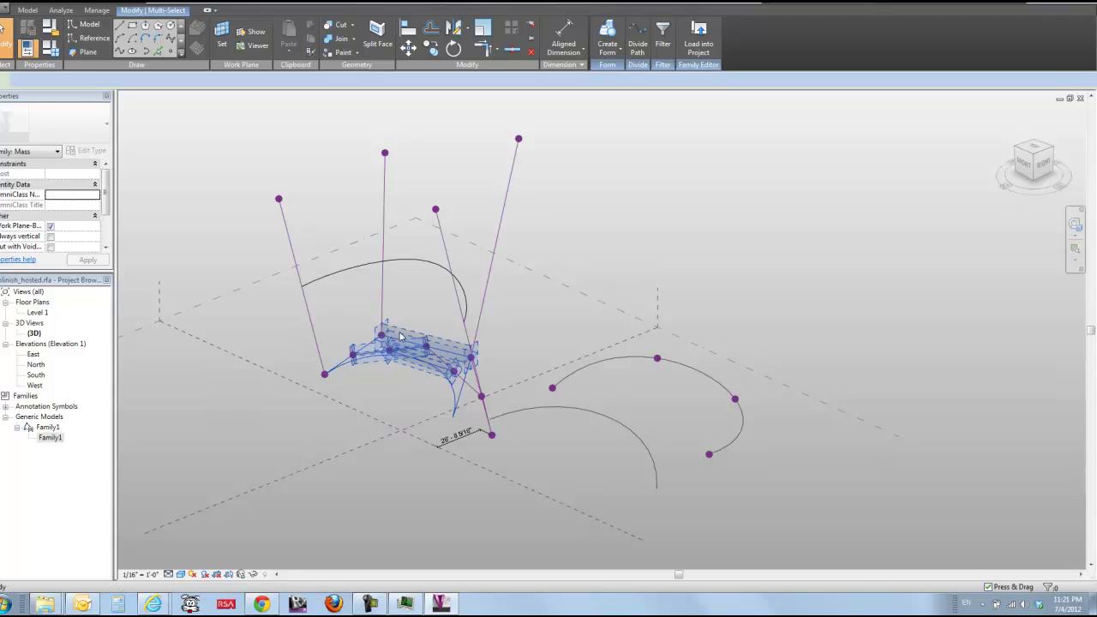
Step: Delete the selected blue form
{"action": "key", "text": "Delete"}
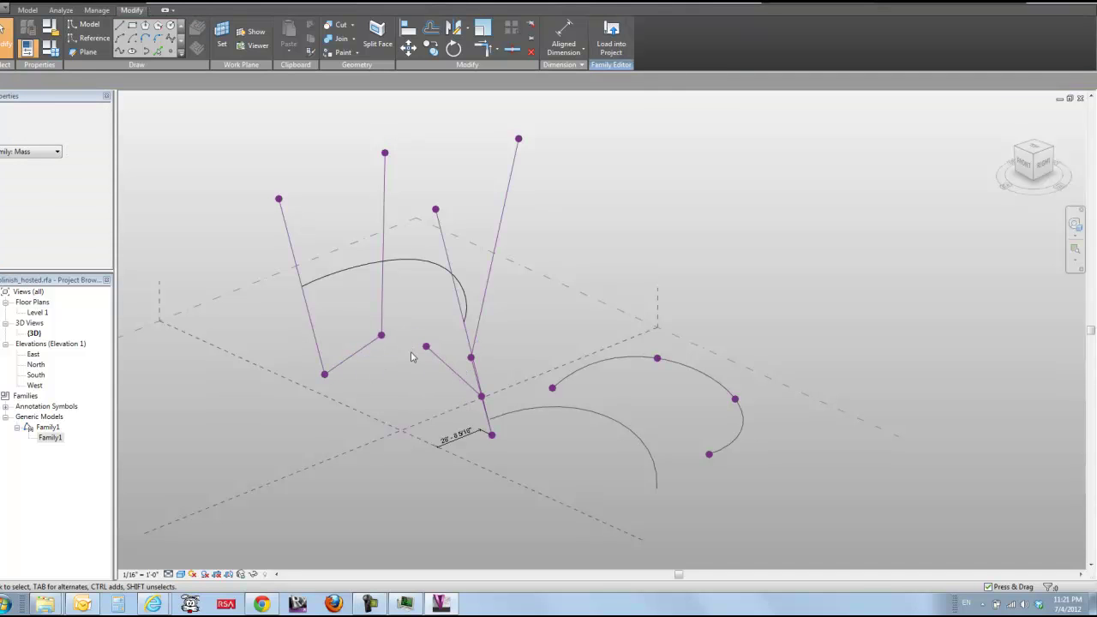
{"action": "key", "text": "ctrl+z"}
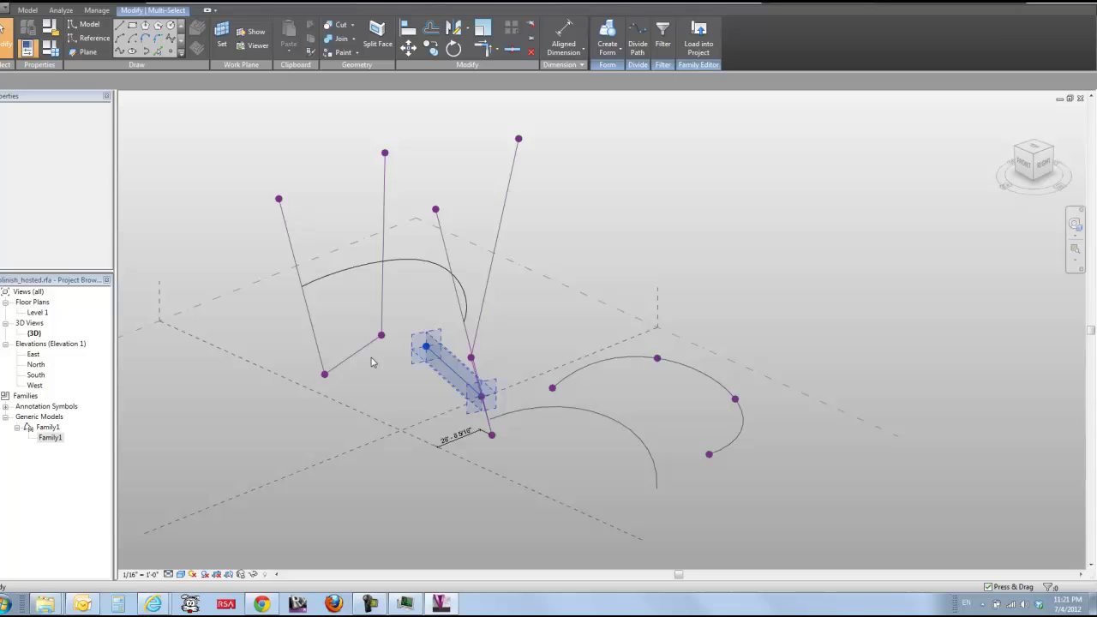
{"action": "key", "text": "ctrl+y"}
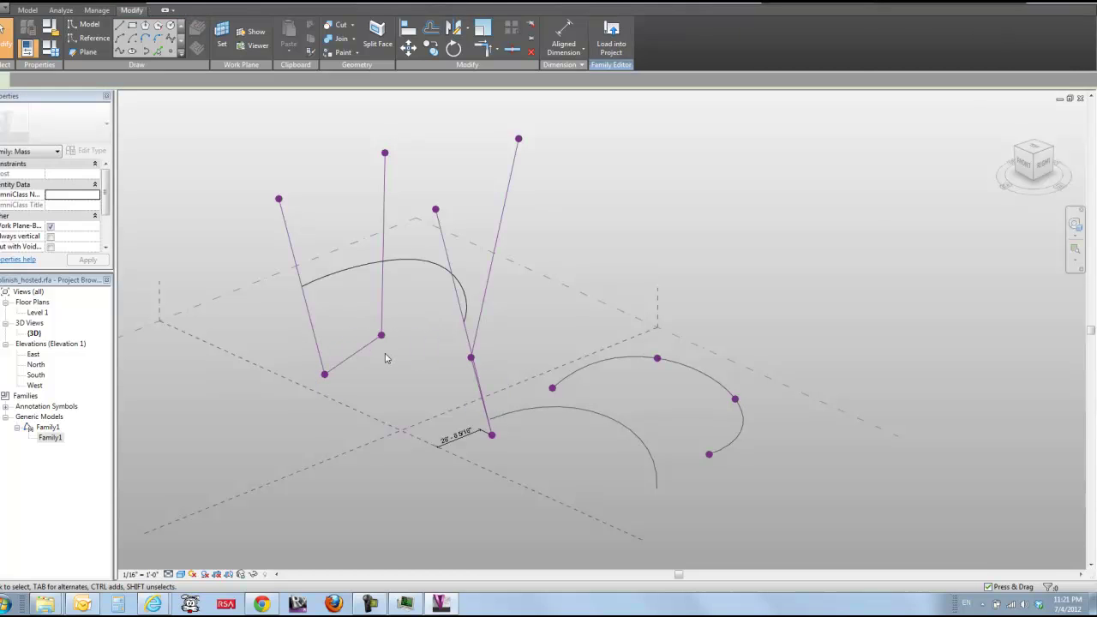
Step: Copy the arc profile instance higher up the splayed guide lines
{"action": "middle_click_drag", "start_coordinate": [411, 347], "coordinate": [417, 315], "text": "shift"}
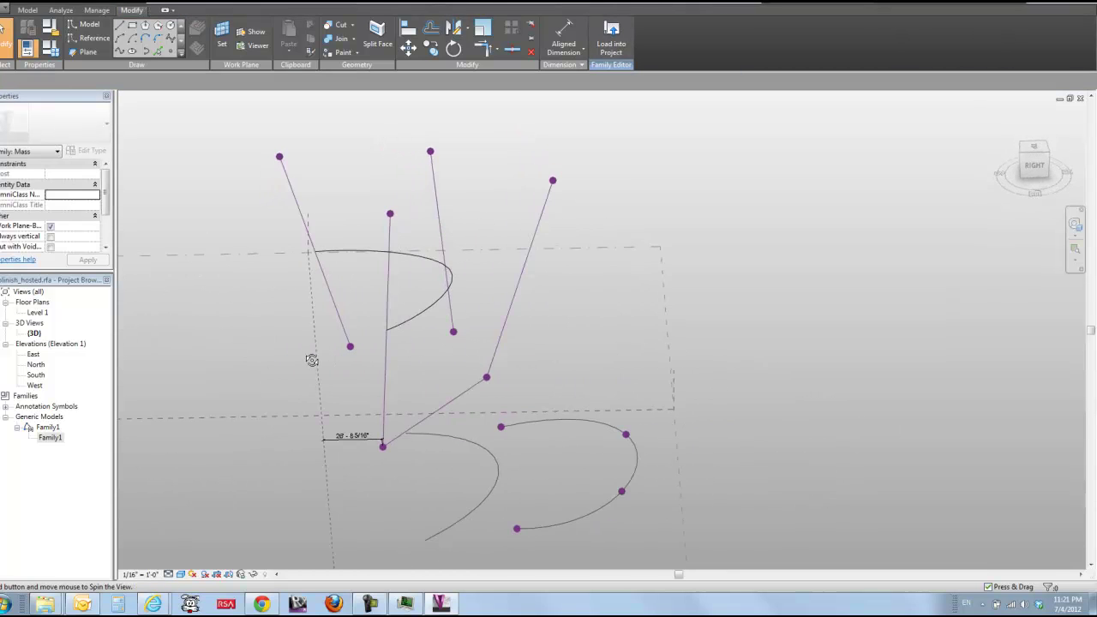
{"action": "left_click", "coordinate": [424, 313]}
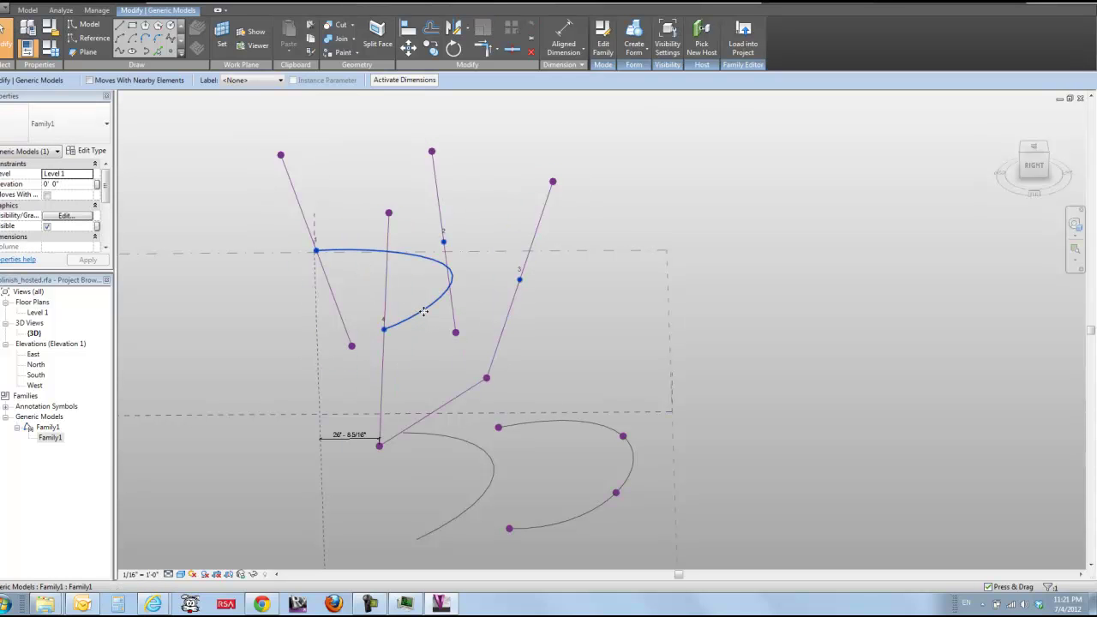
{"action": "left_click_drag", "start_coordinate": [424, 313], "coordinate": [449, 369]}
{"action": "left_click", "coordinate": [248, 322]}
{"action": "middle_click_drag", "start_coordinate": [248, 323], "coordinate": [286, 406], "text": "shift"}
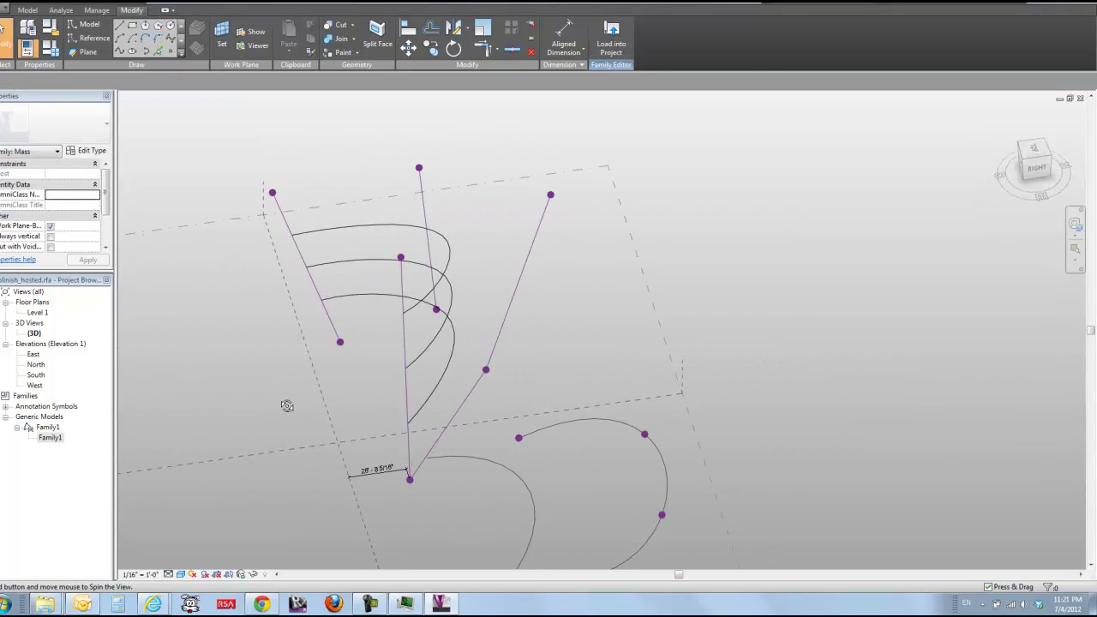
Step: Try creating a form from the arc instance, dismiss the resulting error, and clear the selection
{"action": "left_click", "coordinate": [342, 236]}
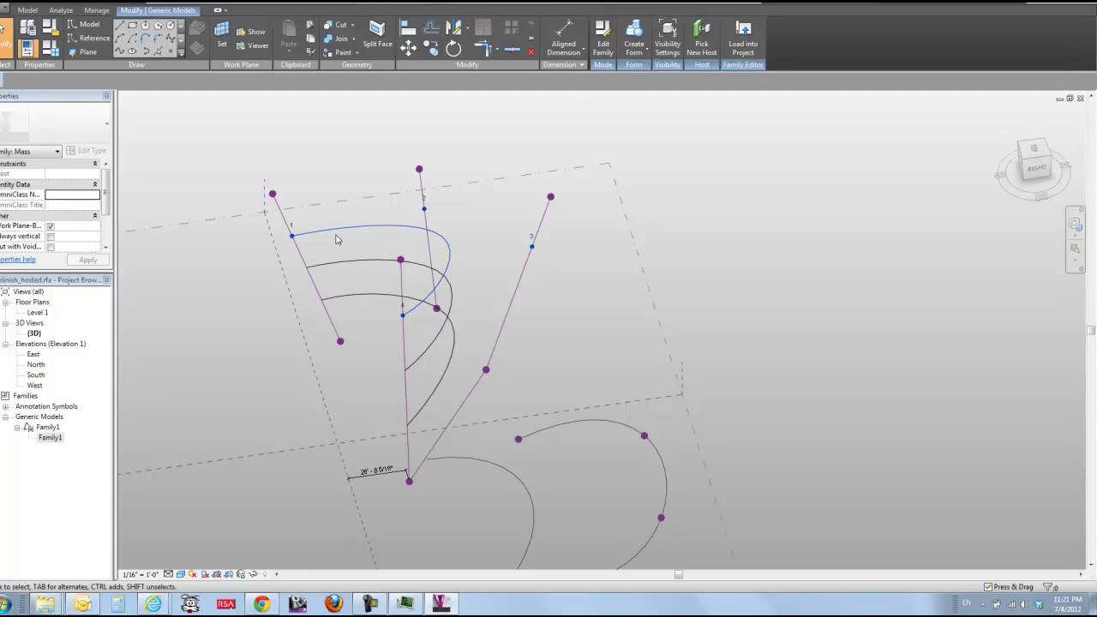
{"action": "left_click", "coordinate": [632, 39]}
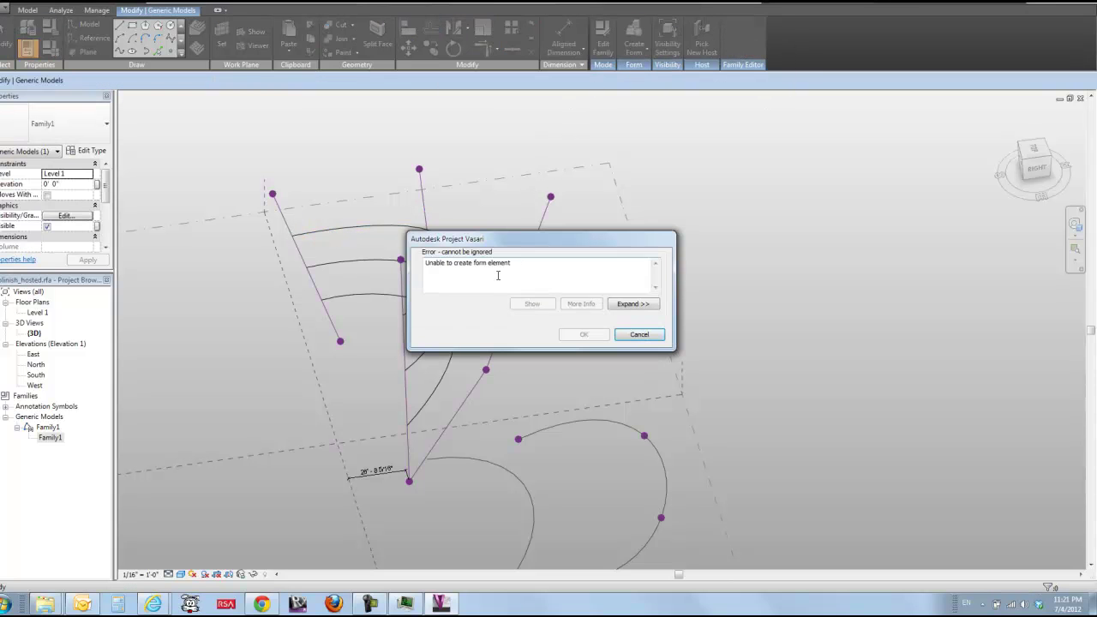
{"action": "left_click", "coordinate": [640, 335]}
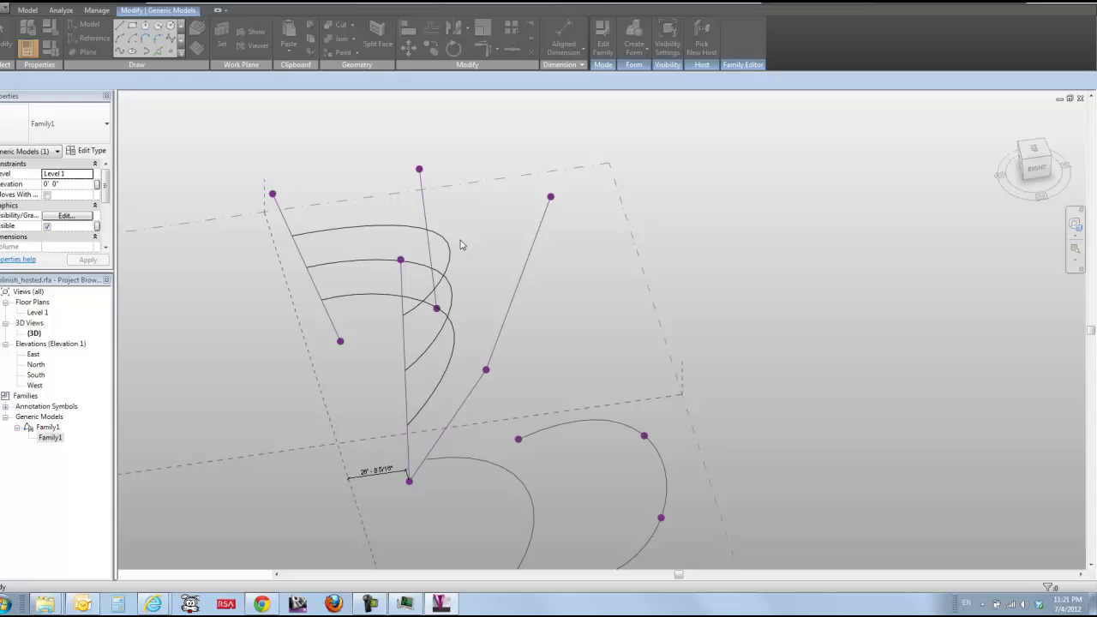
{"action": "left_click", "coordinate": [390, 230]}
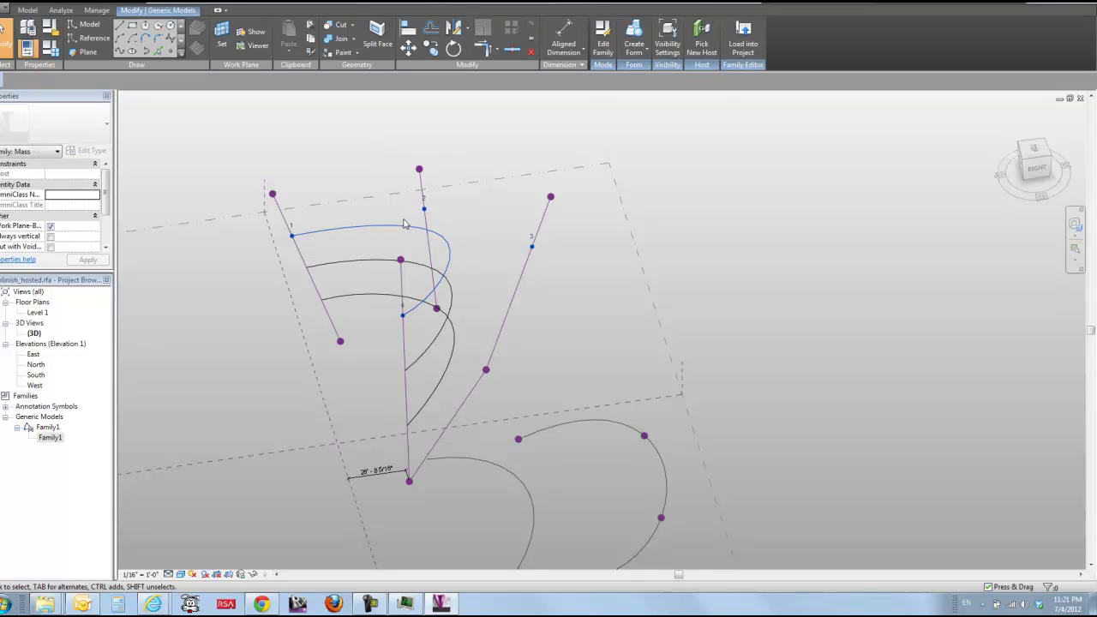
{"action": "left_click", "coordinate": [337, 230]}
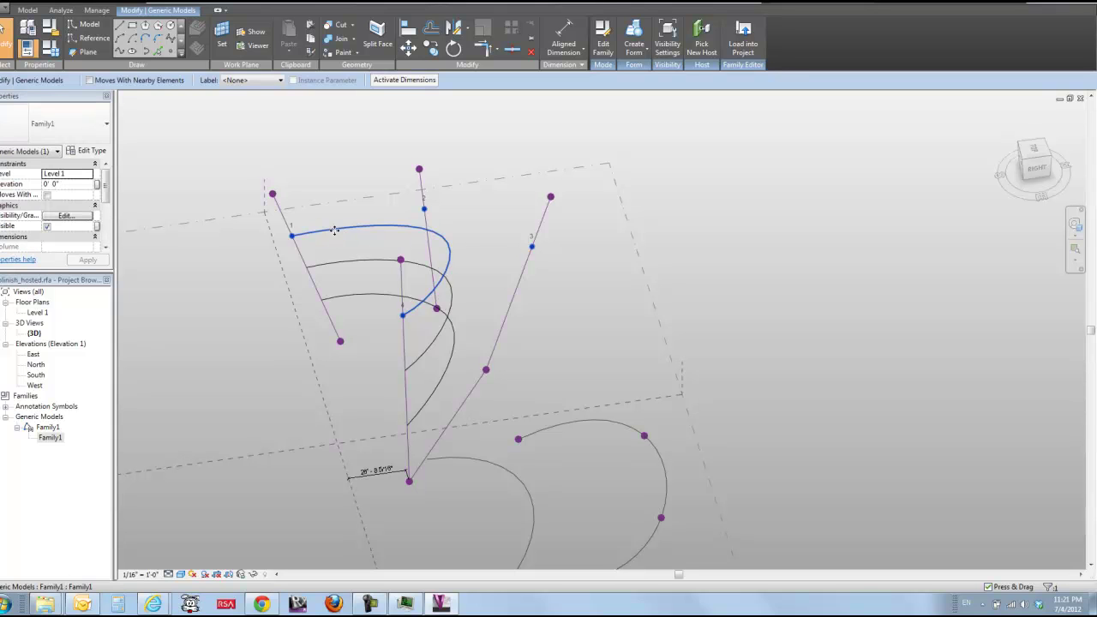
{"action": "left_click", "coordinate": [228, 289]}
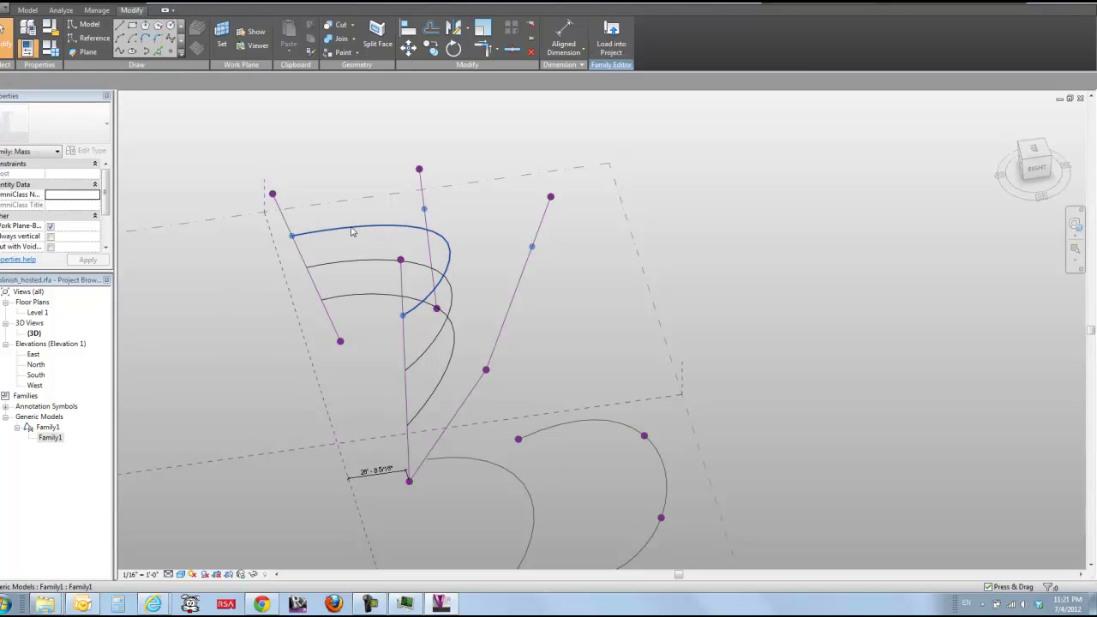
Step: Tab-select the stacked arc curves and loft them into a surface with Create Form
{"action": "key", "text": "Tab"}
{"action": "left_click", "coordinate": [344, 267]}
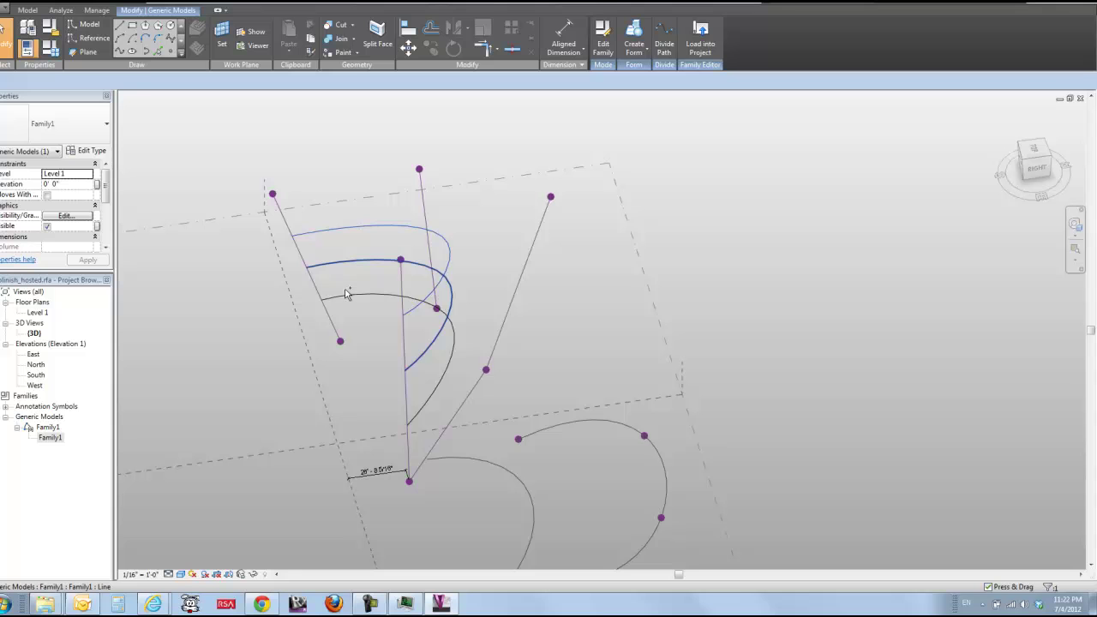
{"action": "left_click", "coordinate": [348, 296], "text": "ctrl"}
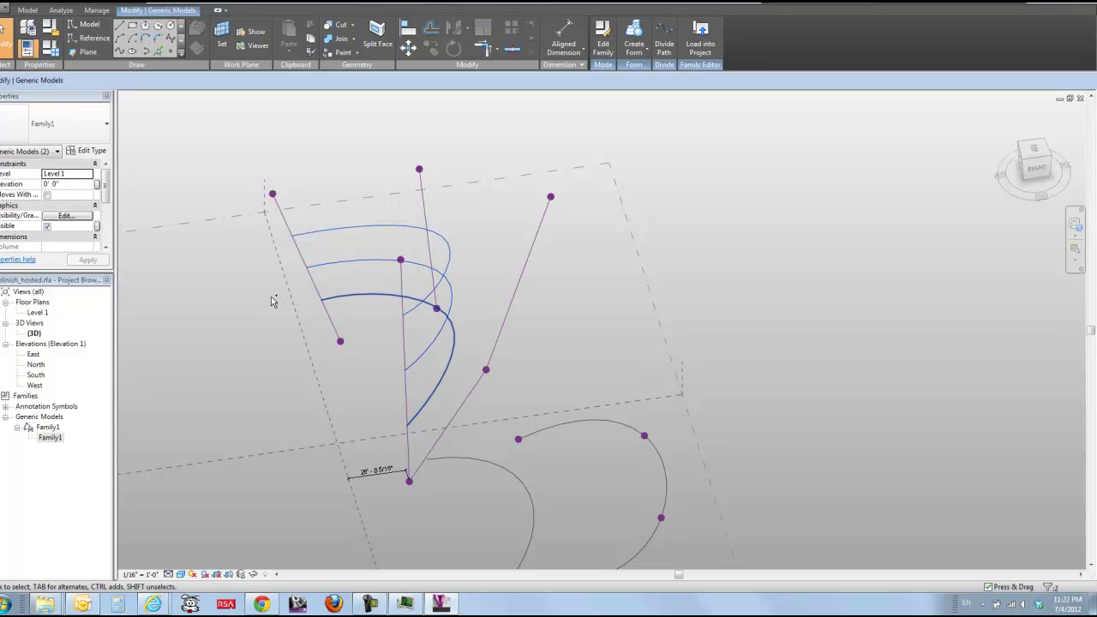
{"action": "left_click", "coordinate": [630, 38]}
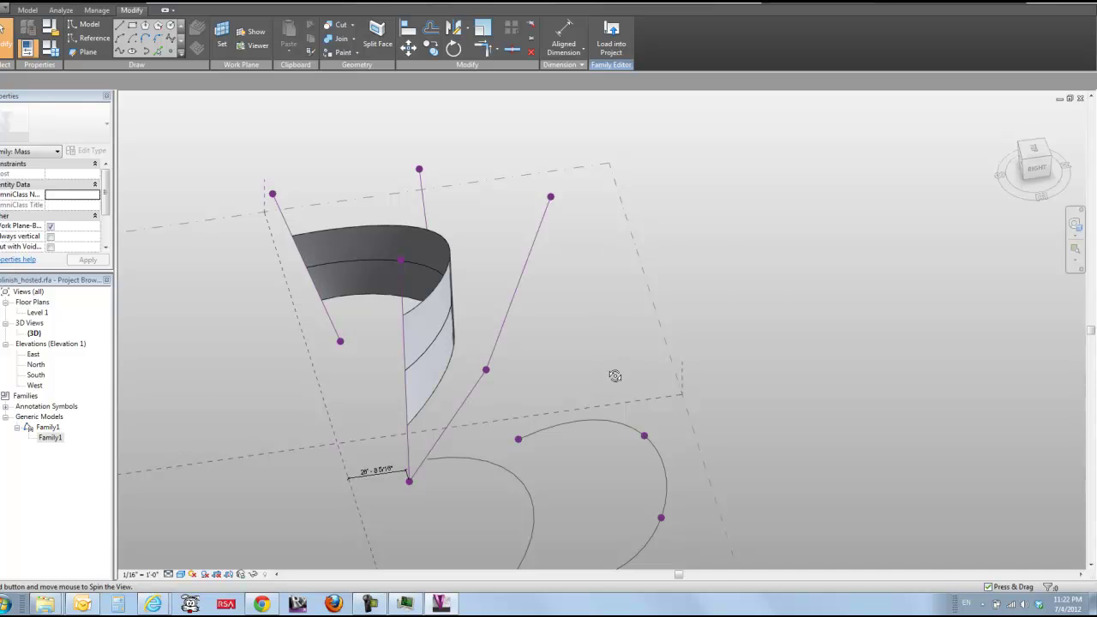
{"action": "middle_click_drag", "start_coordinate": [615, 376], "coordinate": [643, 355], "text": "shift"}
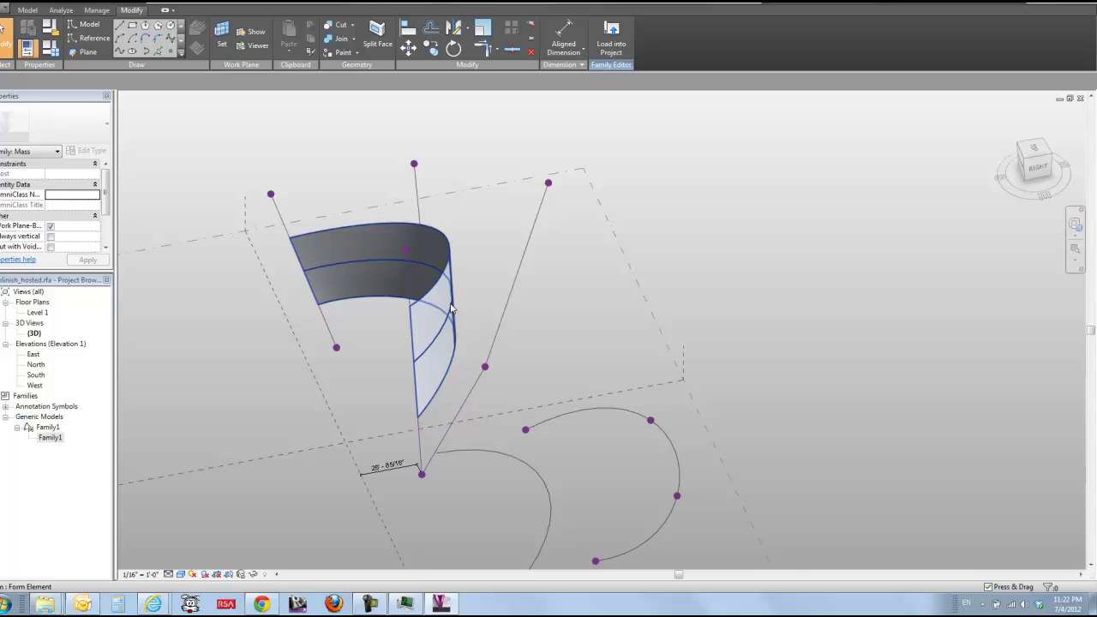
{"action": "left_click_drag", "start_coordinate": [521, 128], "coordinate": [586, 228]}
{"action": "left_click", "coordinate": [550, 183]}
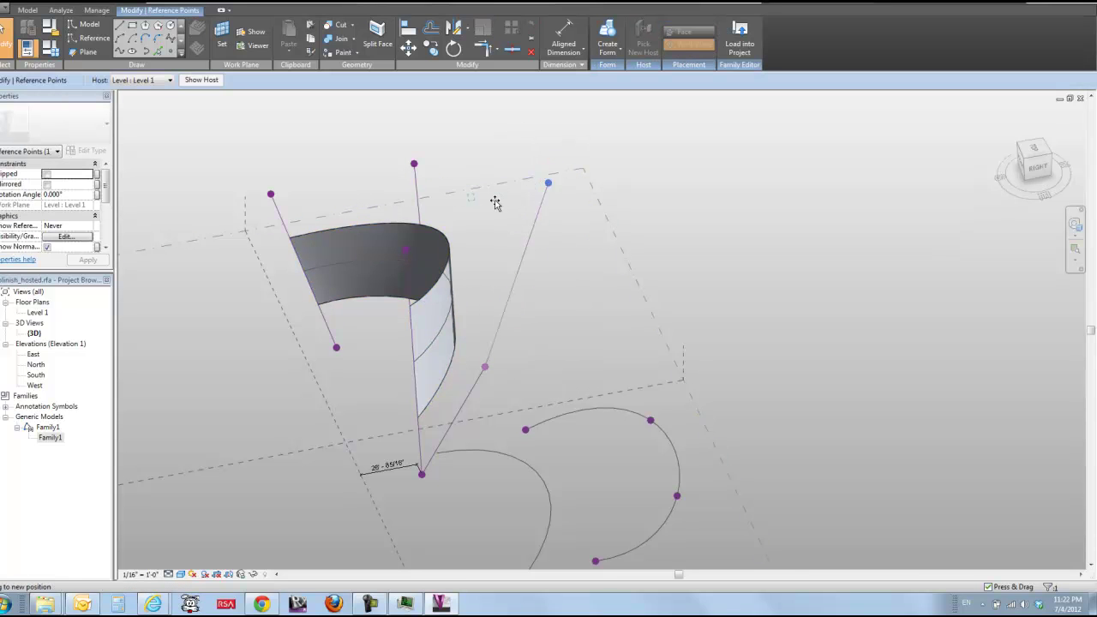
Step: Drag the right guide line's top point left so the lofted surface reshapes
{"action": "left_click_drag", "start_coordinate": [495, 203], "coordinate": [487, 199]}
{"action": "middle_click_drag", "start_coordinate": [487, 199], "coordinate": [300, 245], "text": "shift"}
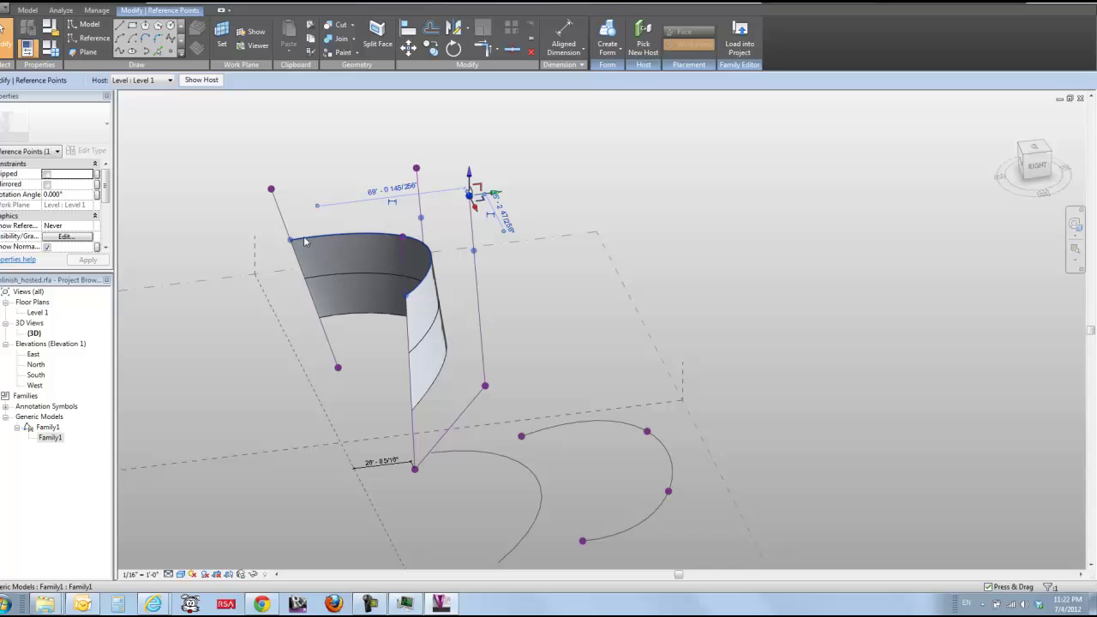
{"action": "left_click", "coordinate": [305, 242]}
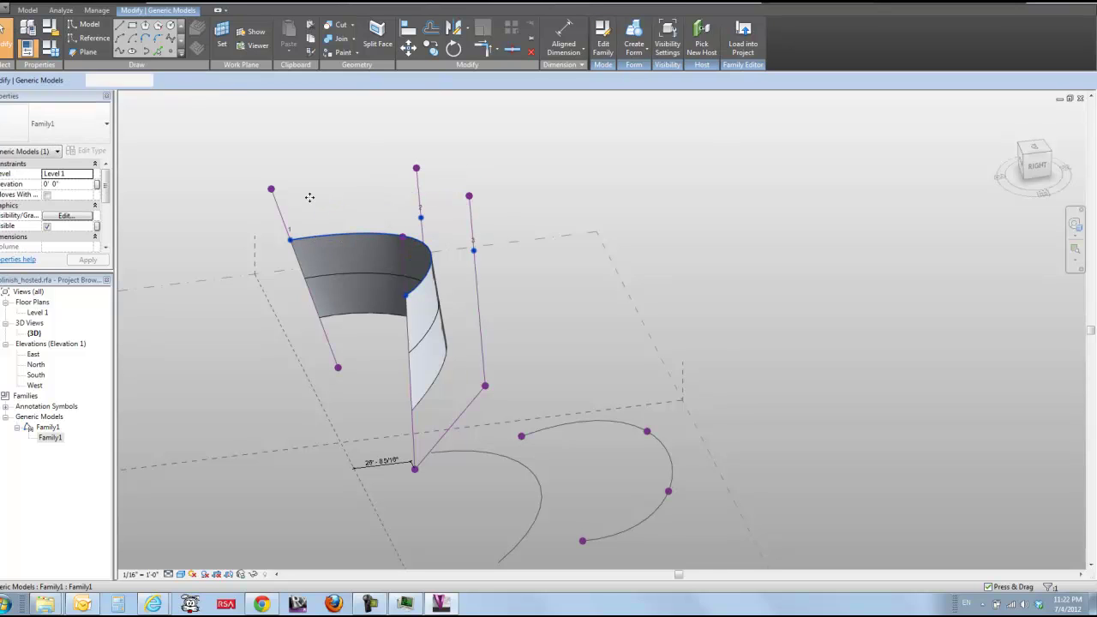
{"action": "left_click", "coordinate": [311, 215]}
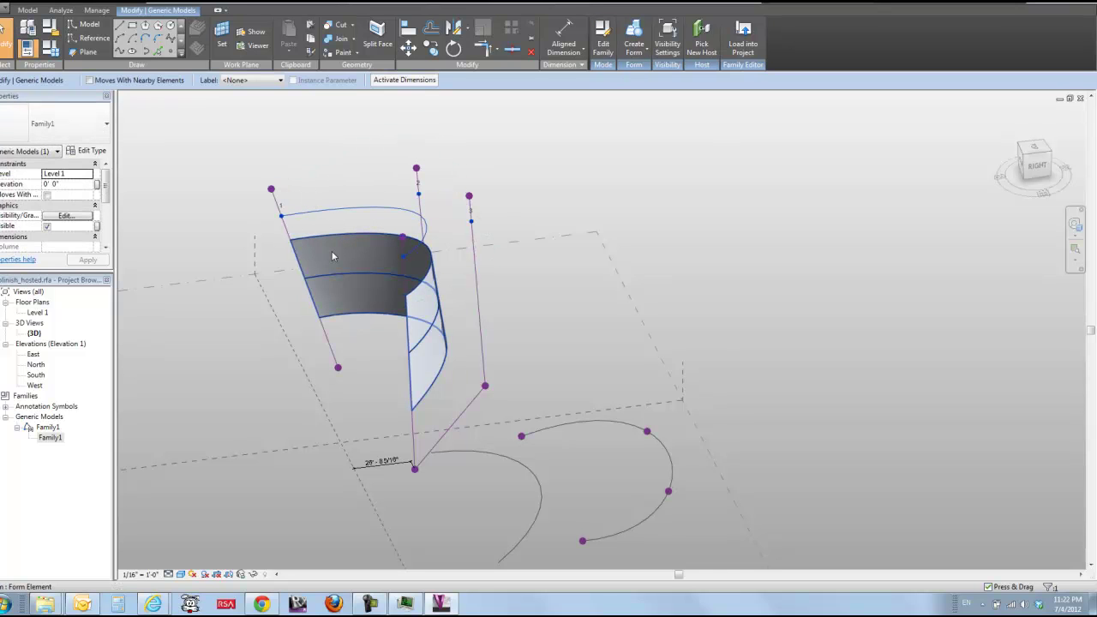
{"action": "left_click", "coordinate": [335, 210]}
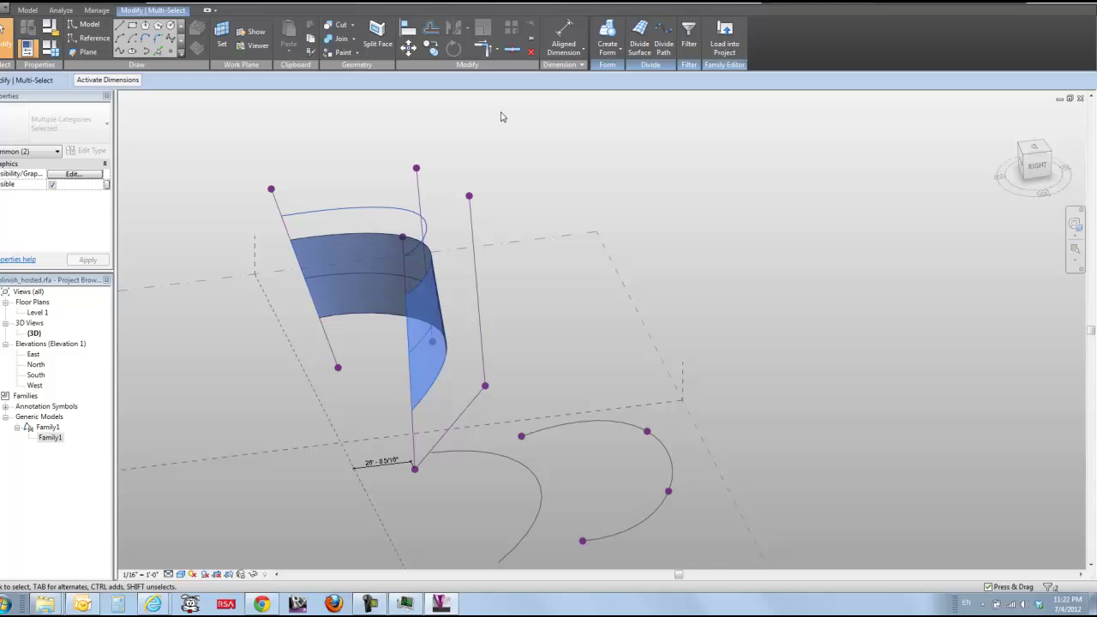
{"action": "left_click", "coordinate": [575, 132]}
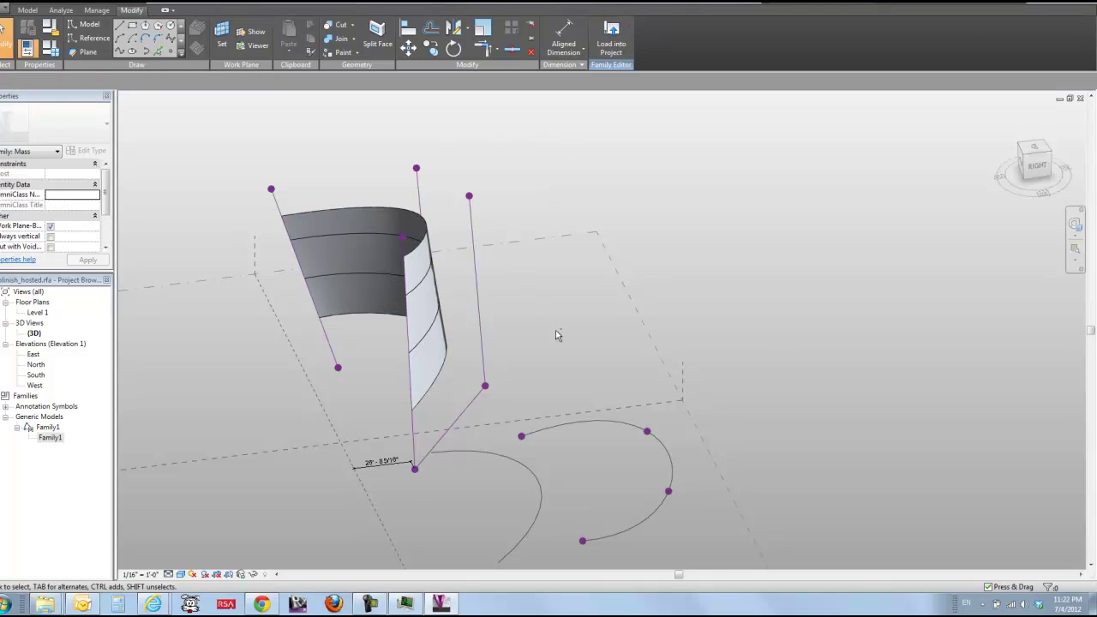
{"action": "middle_click_drag", "start_coordinate": [577, 368], "coordinate": [588, 402], "text": "shift"}
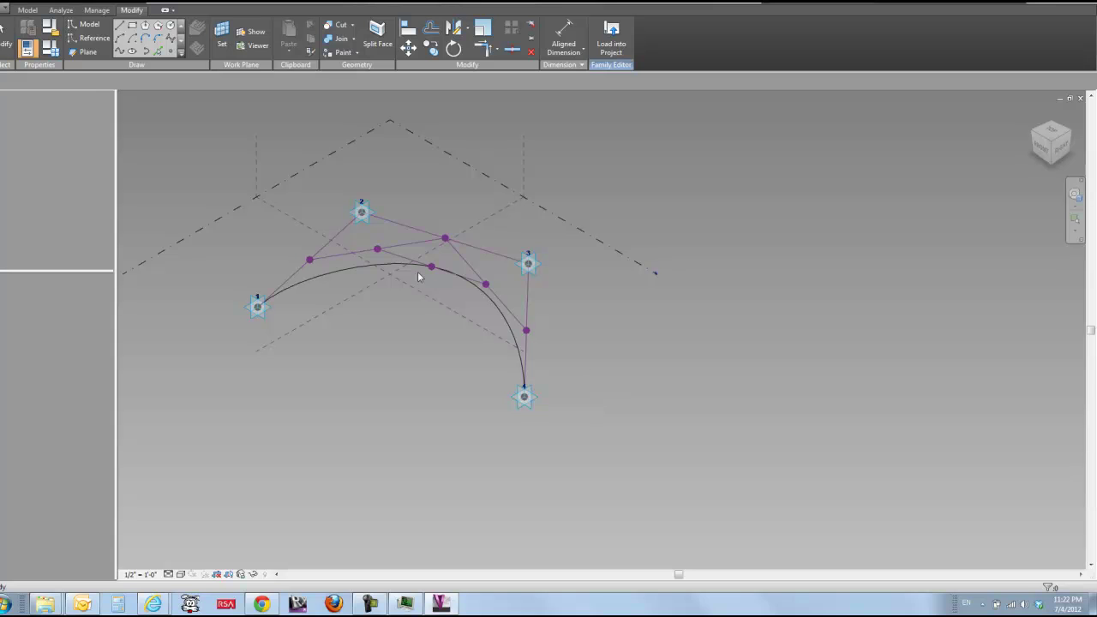
{"action": "left_click", "coordinate": [347, 268]}
{"action": "key", "text": "Escape"}
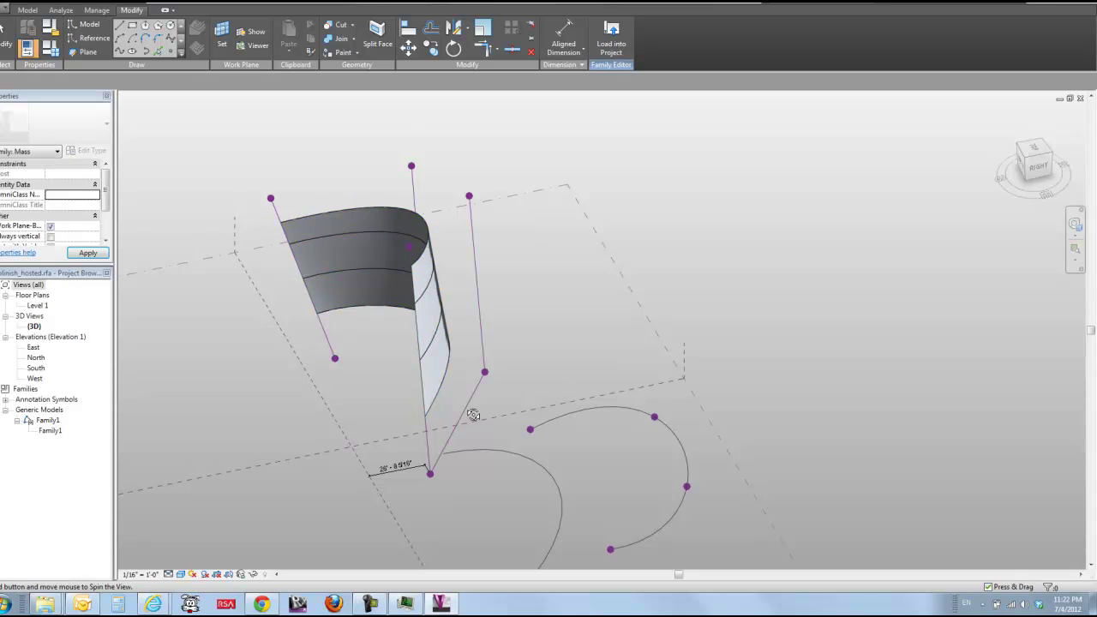
{"action": "middle_click_drag", "start_coordinate": [480, 403], "coordinate": [660, 379], "text": "shift"}
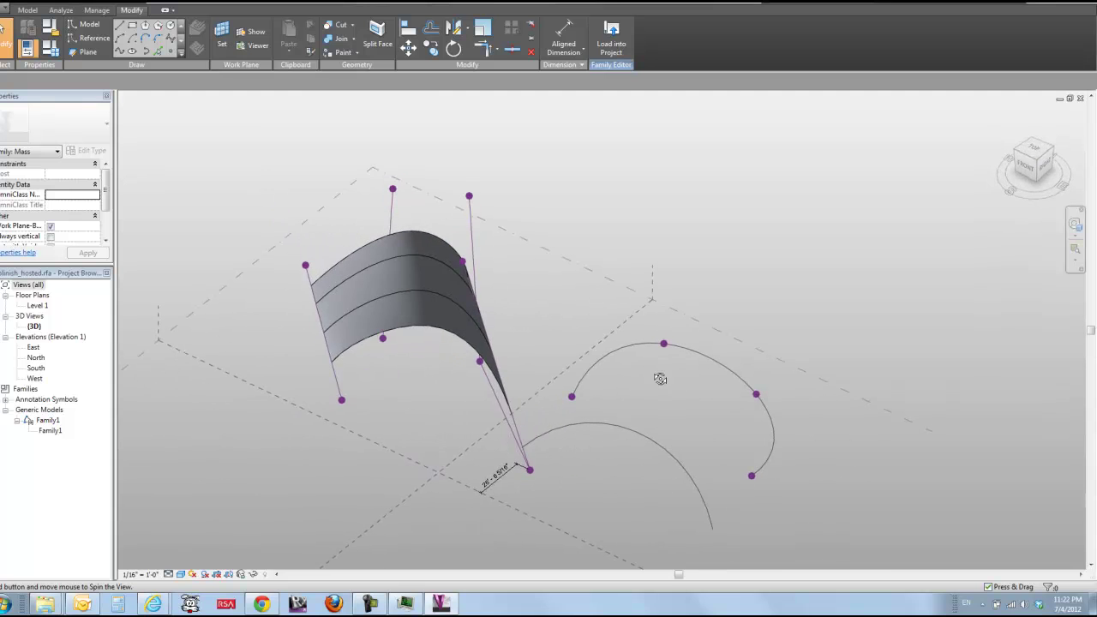
{"action": "middle_click_drag", "start_coordinate": [421, 244], "coordinate": [599, 387], "text": "shift"}
{"action": "scroll", "coordinate": [599, 387], "scroll_direction": "up", "scroll_amount": 3}
{"action": "scroll", "coordinate": [599, 388], "scroll_direction": "down", "scroll_amount": 5}
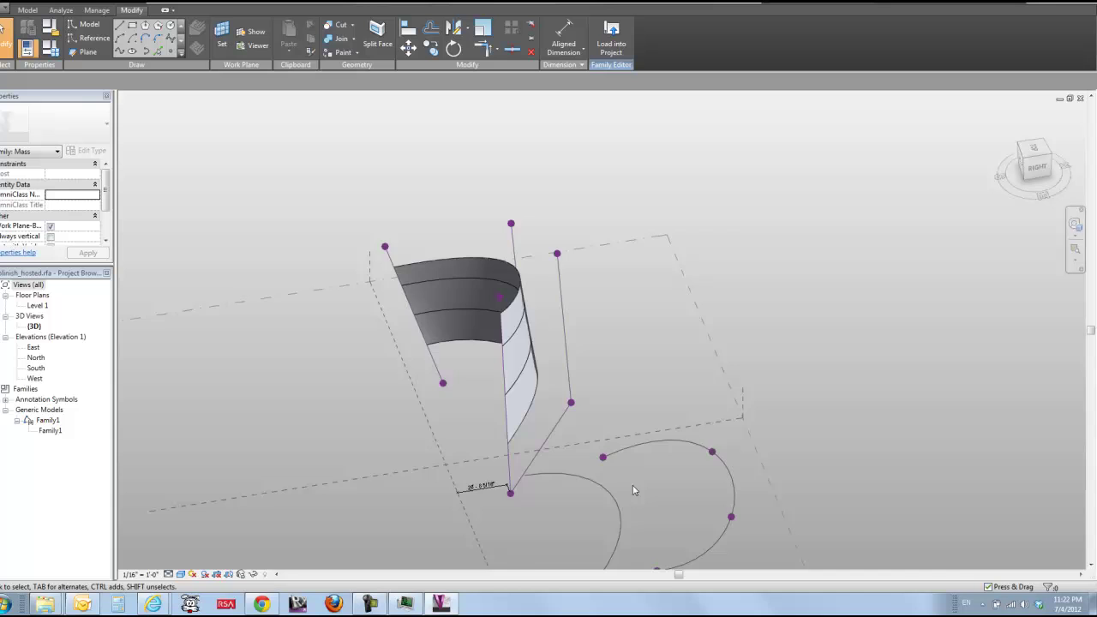
{"action": "middle_click_drag", "start_coordinate": [632, 485], "coordinate": [647, 397]}
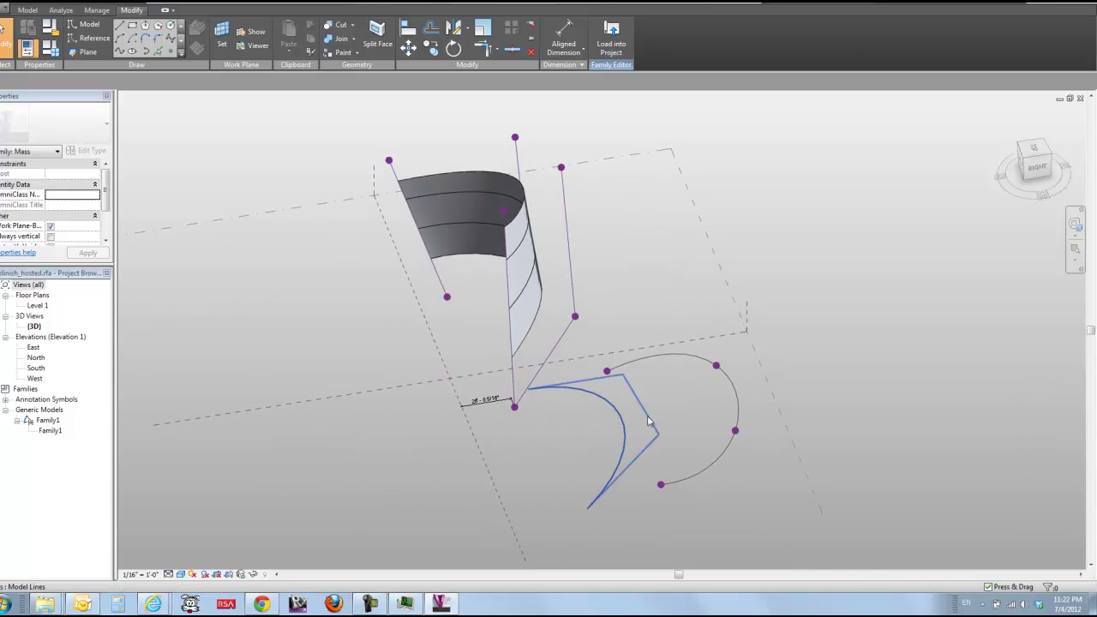
{"action": "left_click", "coordinate": [649, 420]}
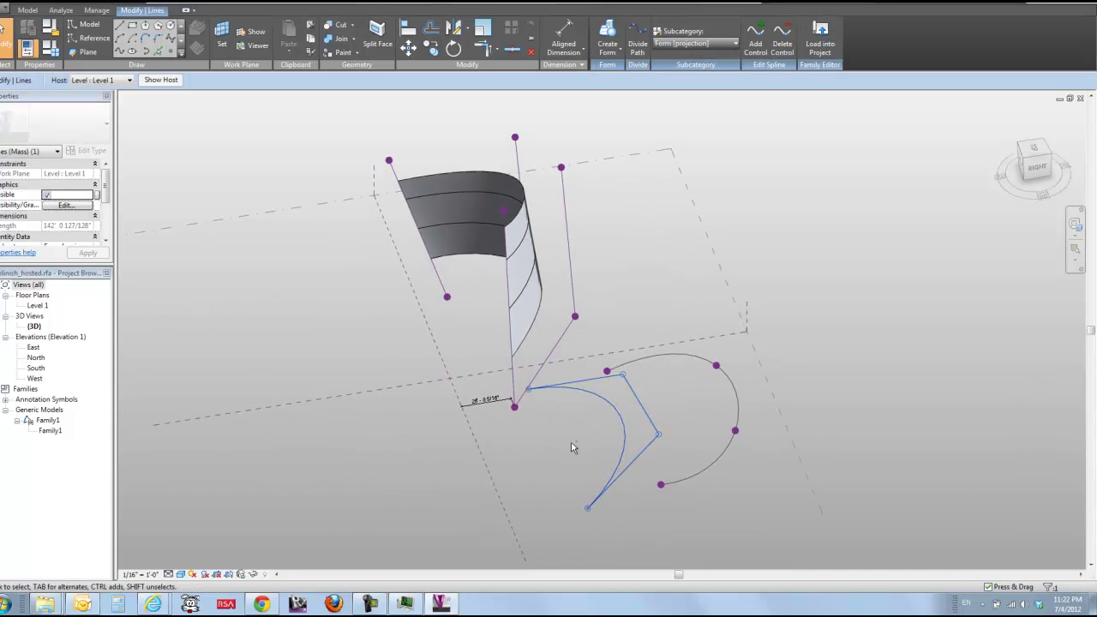
{"action": "middle_click_drag", "start_coordinate": [577, 444], "coordinate": [599, 403], "text": "shift"}
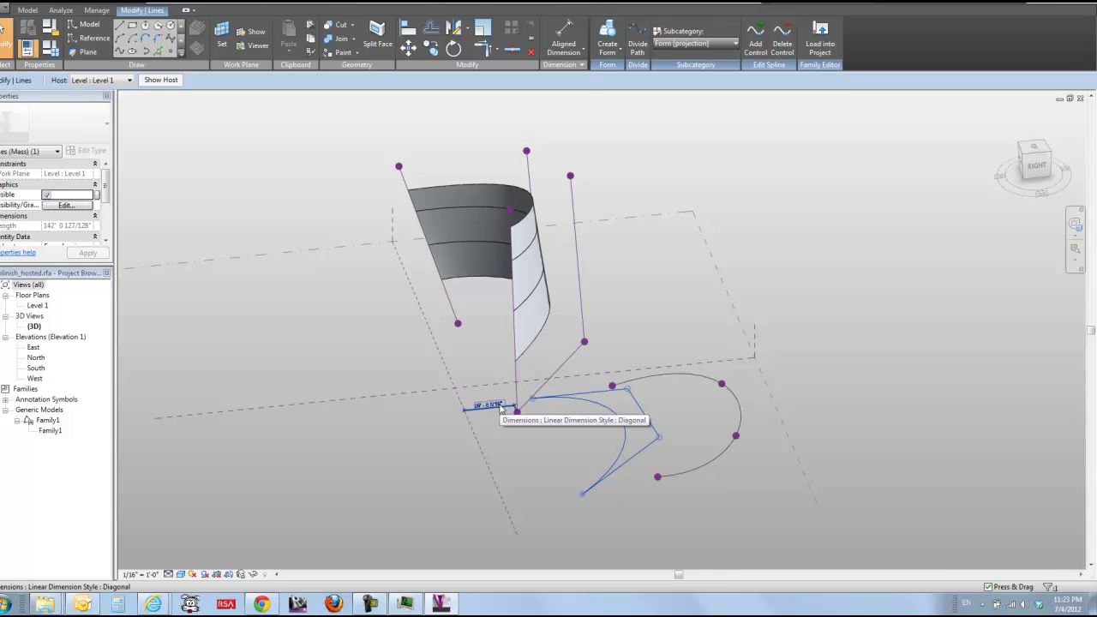
{"action": "middle_click_drag", "start_coordinate": [373, 353], "coordinate": [426, 402], "text": "shift"}
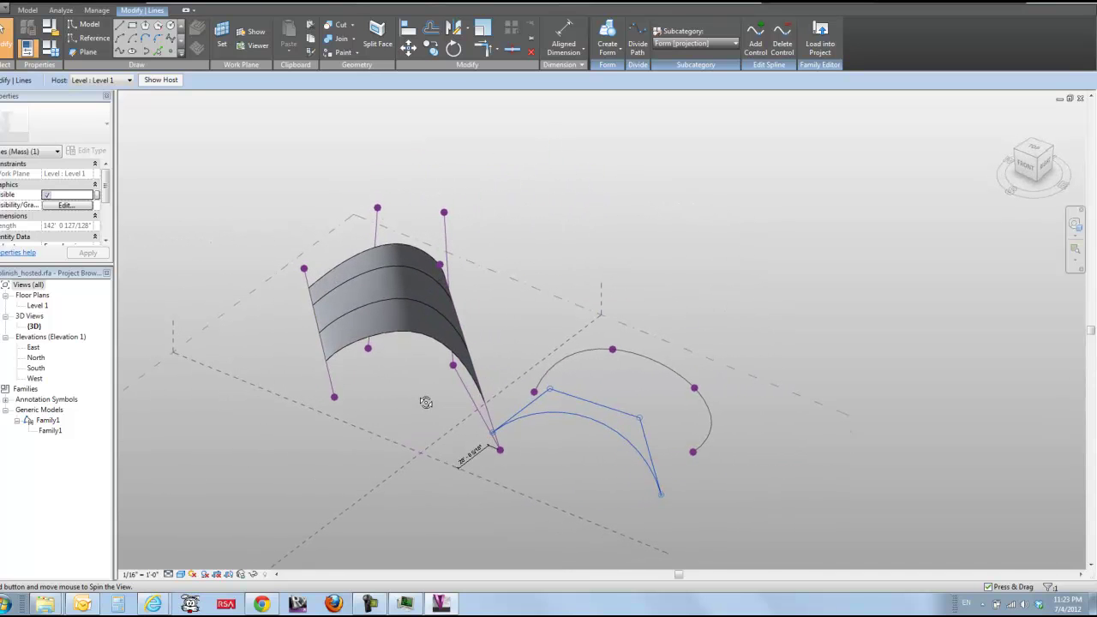
{"action": "left_click", "coordinate": [398, 265]}
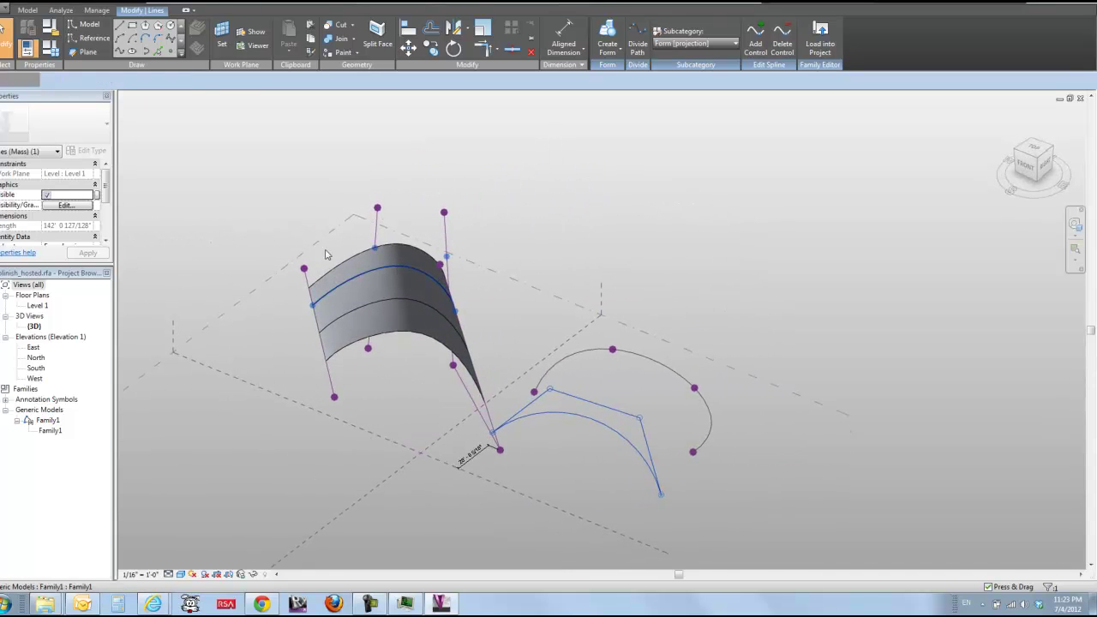
{"action": "left_click", "coordinate": [545, 331]}
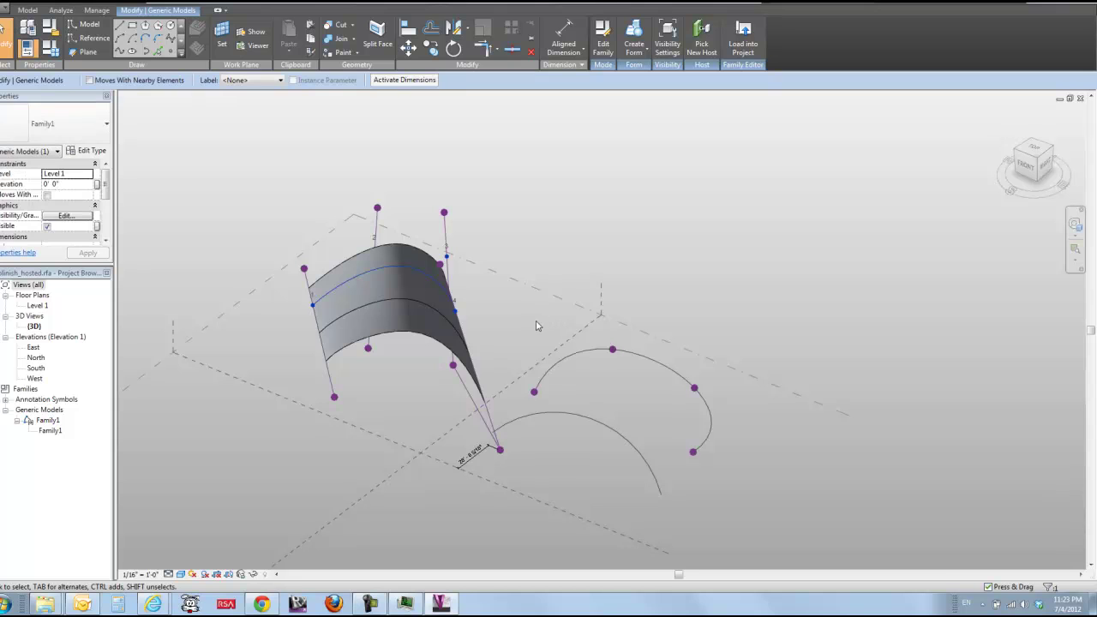